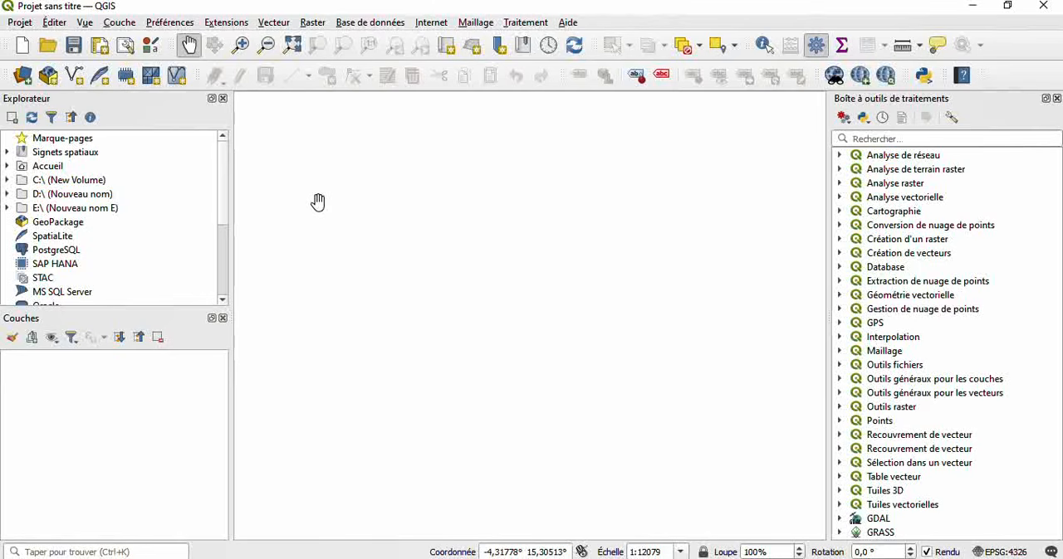
- Check the QuickMapServices plugin's entry in the extension manager
click(228, 23)
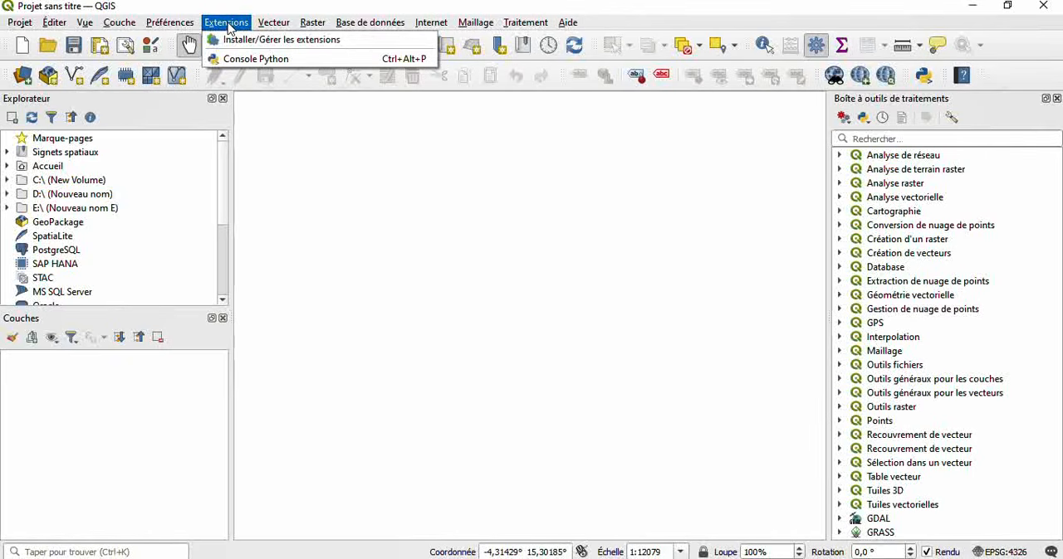
click(308, 40)
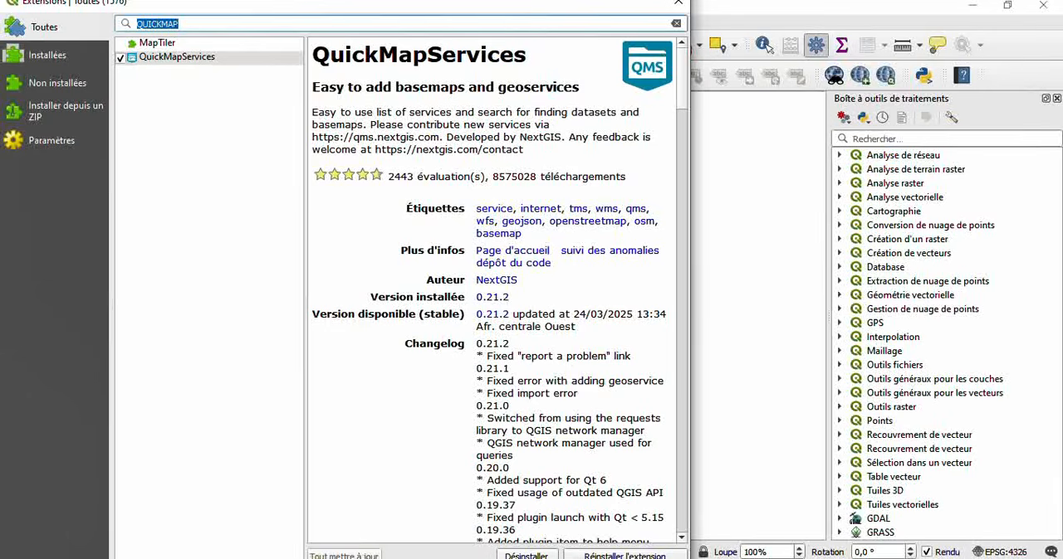
click(587, 558)
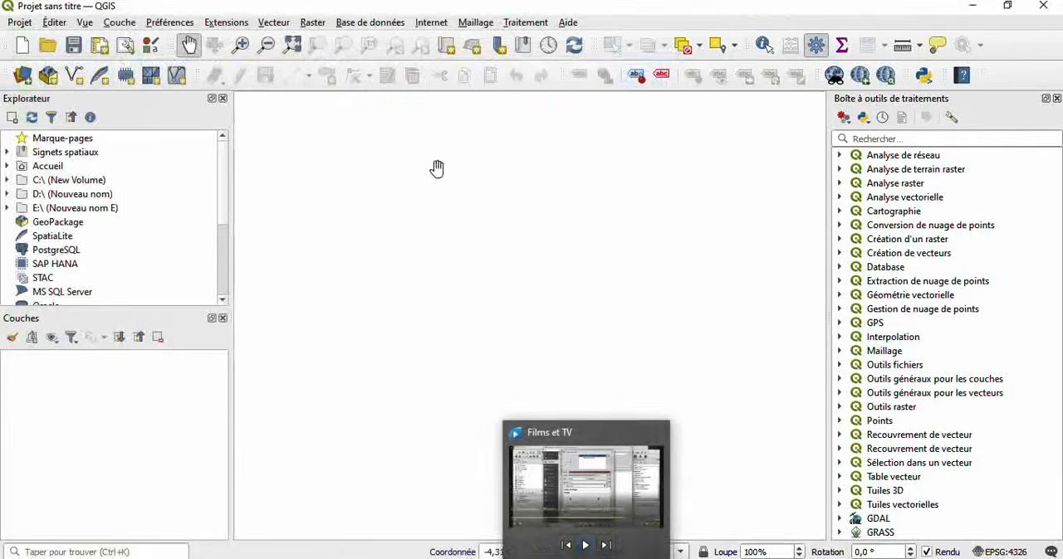
- Add the OSM Standard basemap to the project from QuickMapServices
click(432, 25)
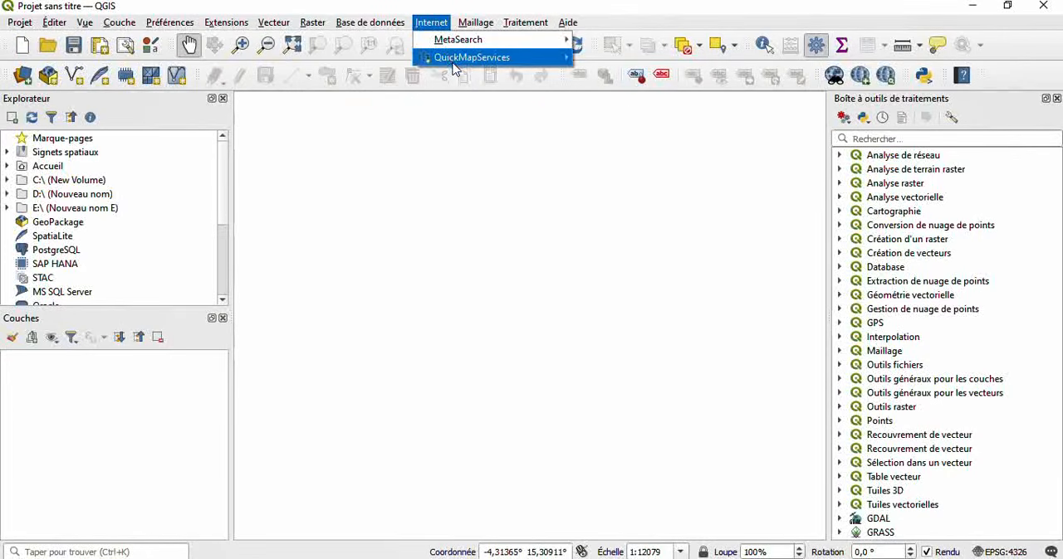
mouse_move(475, 65)
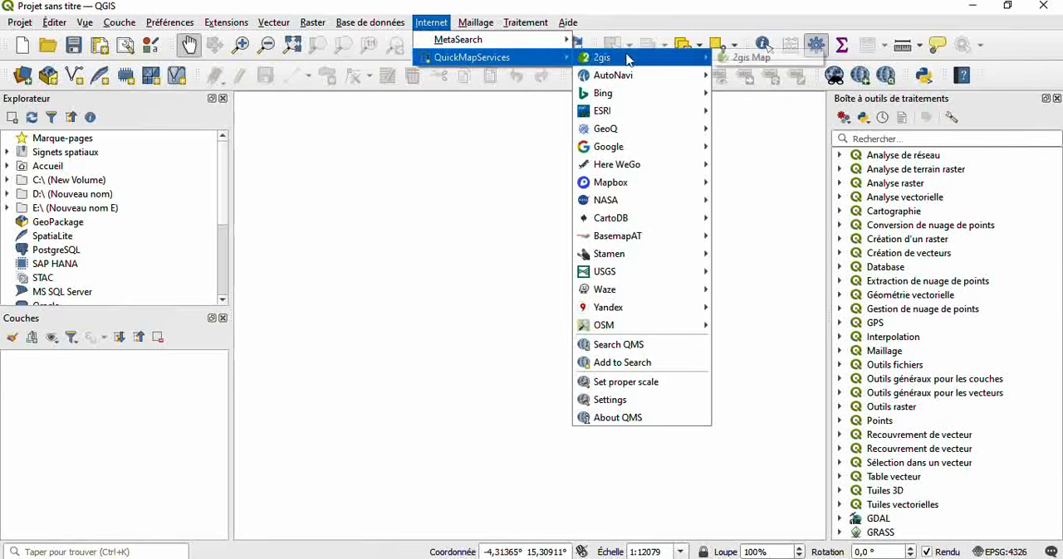
mouse_move(643, 332)
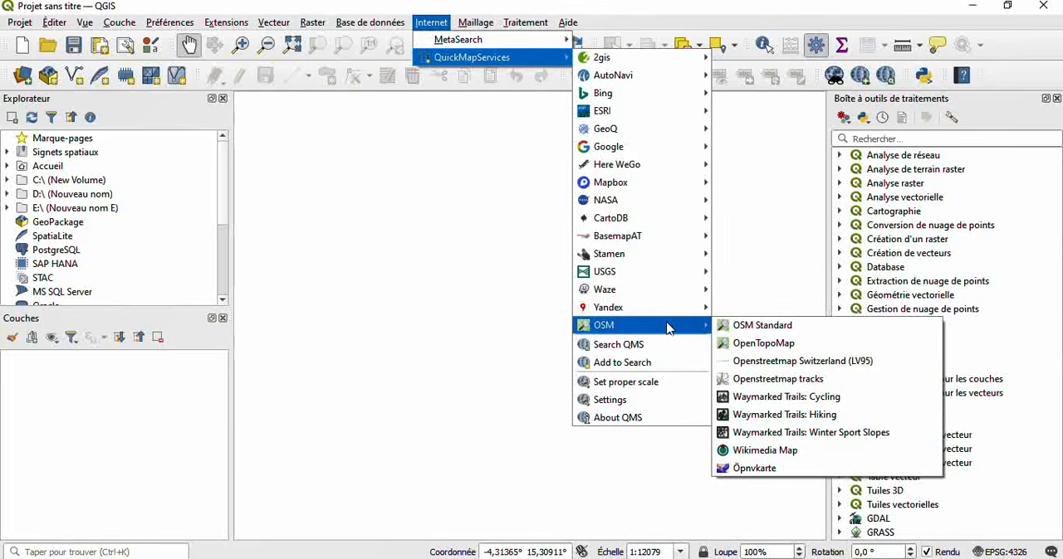
click(737, 326)
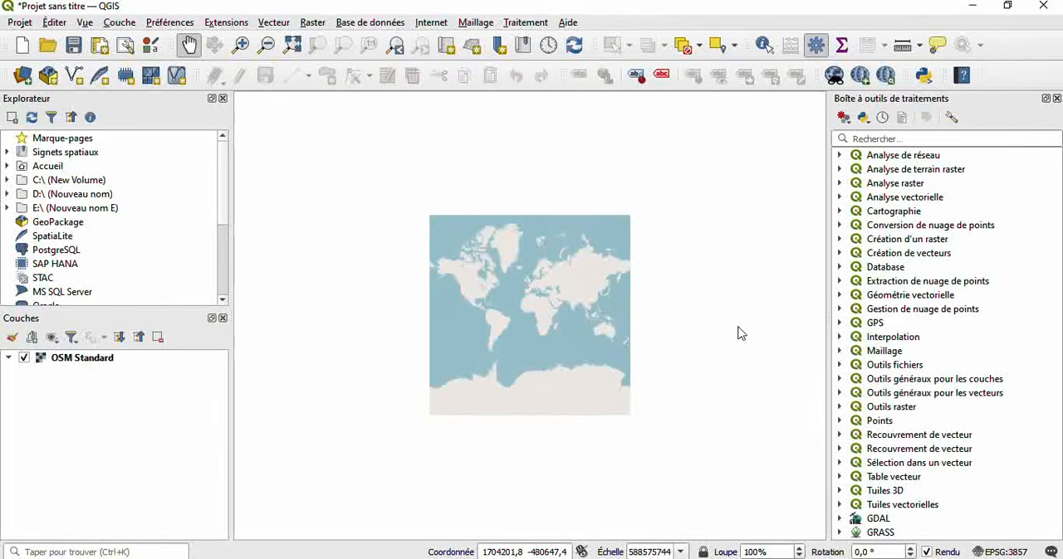
- Zoom in on the African continent in the OSM Standard basemap
scroll(529, 301, down, 1)
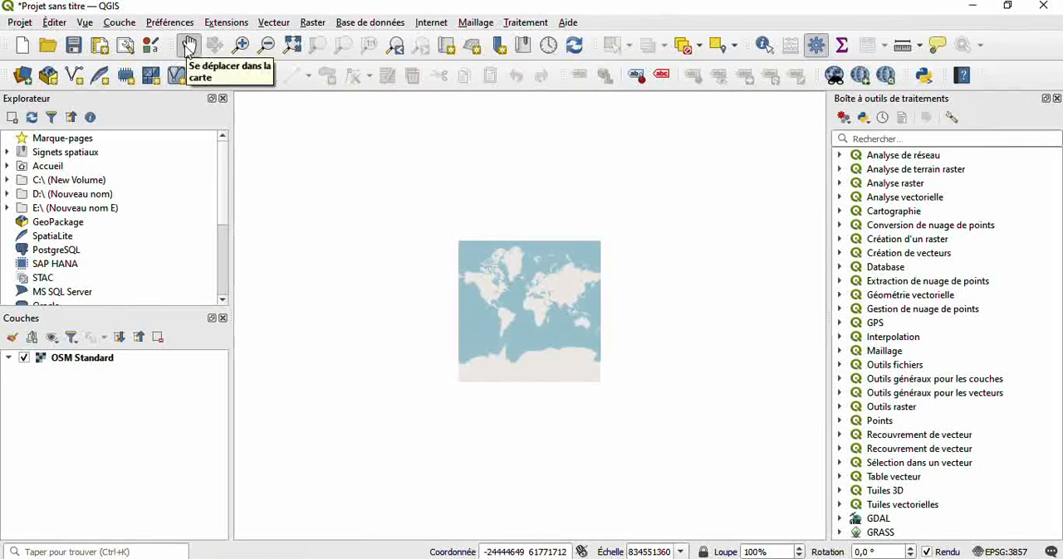
click(241, 46)
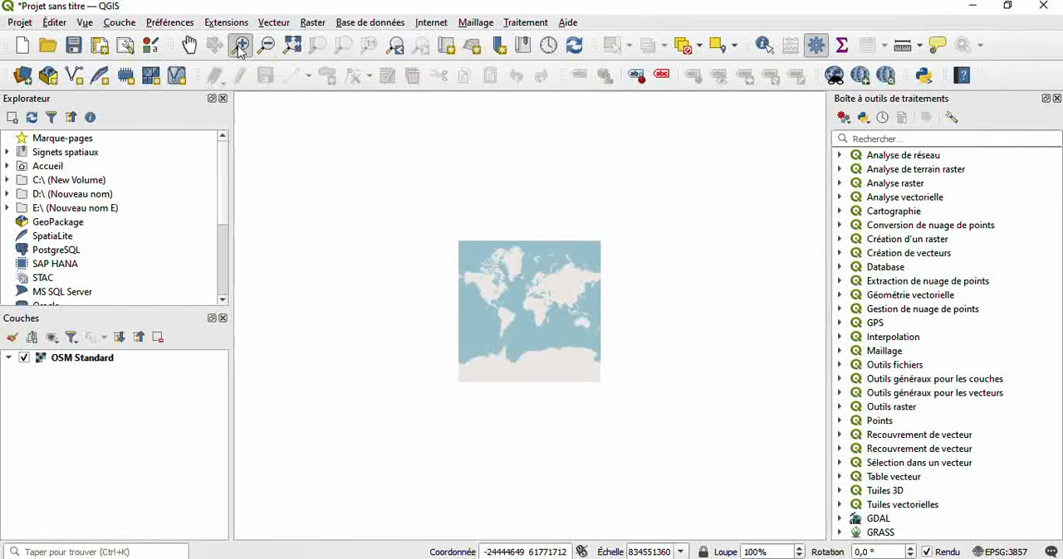
click(546, 303)
click(545, 304)
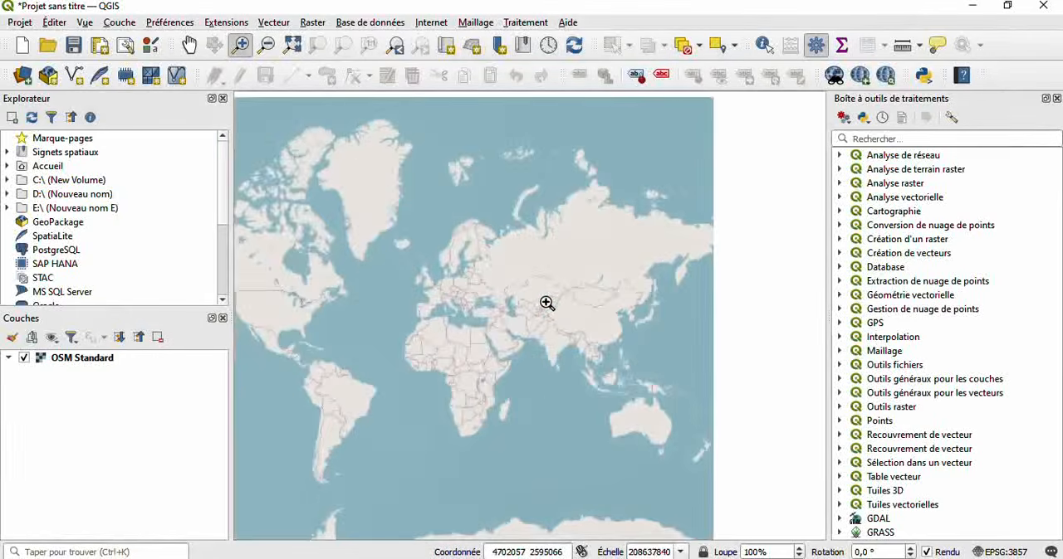
click(464, 355)
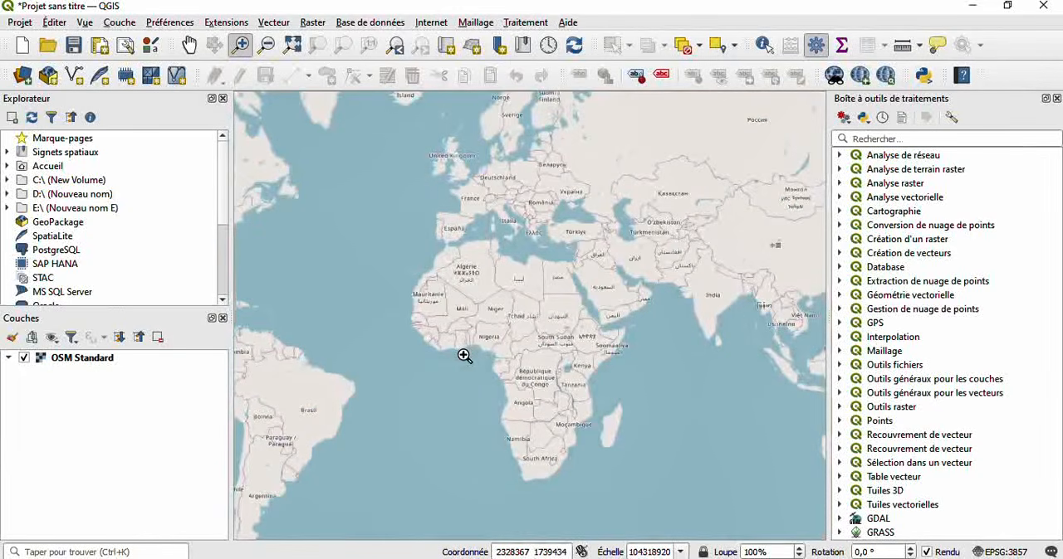
click(495, 336)
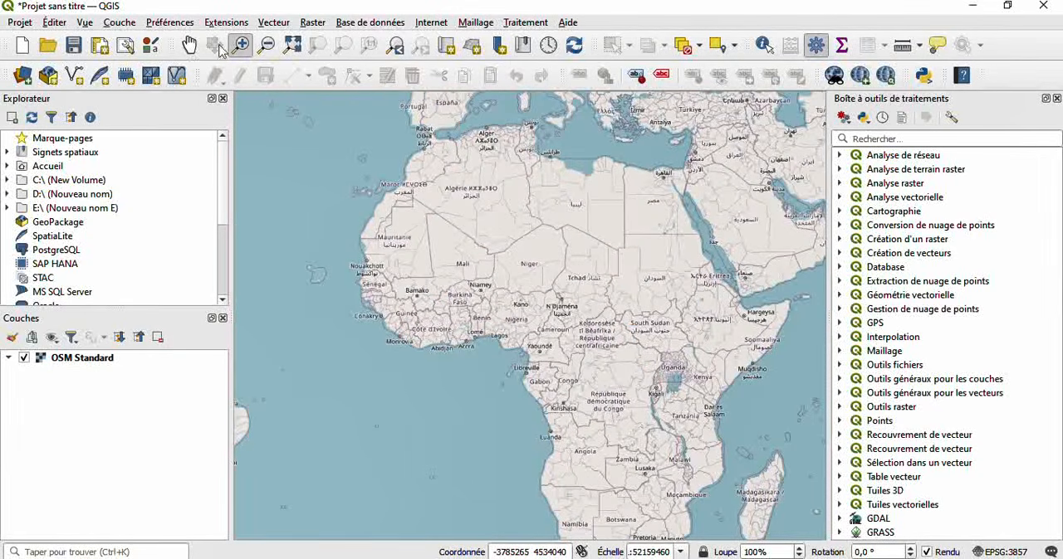
- Zoom back out to the world view and pan the map to bring the northern continents into view
click(266, 44)
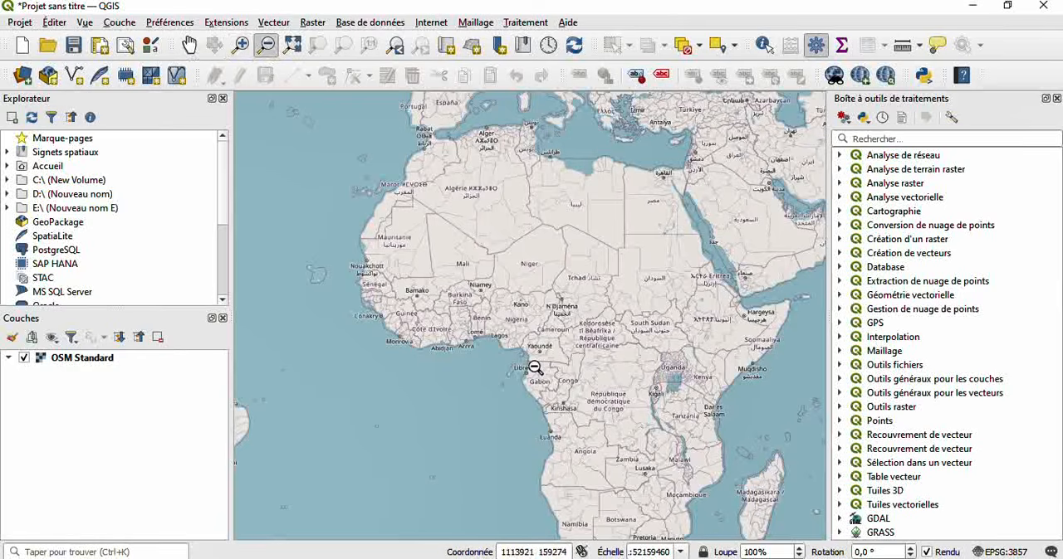
click(594, 365)
click(594, 364)
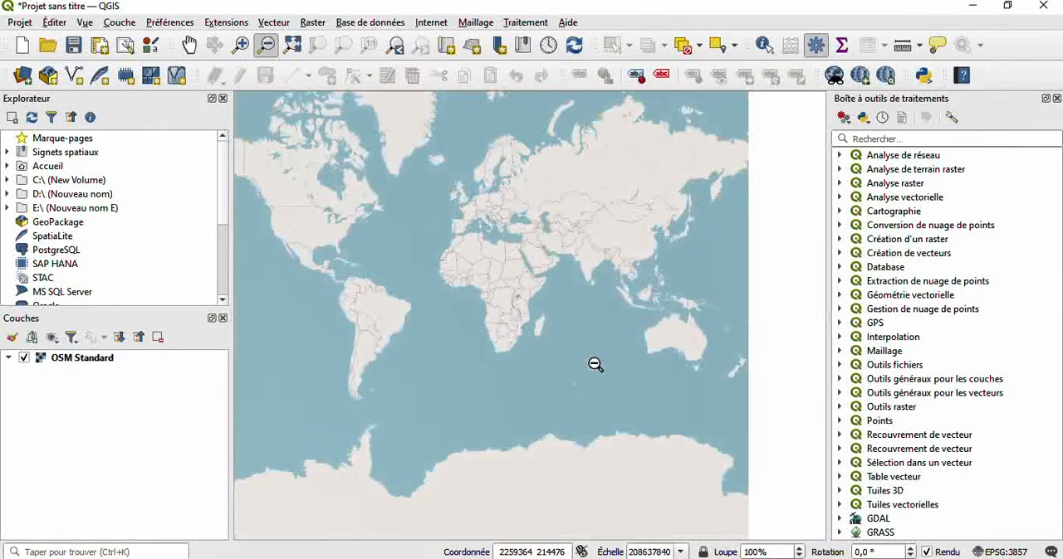
click(241, 47)
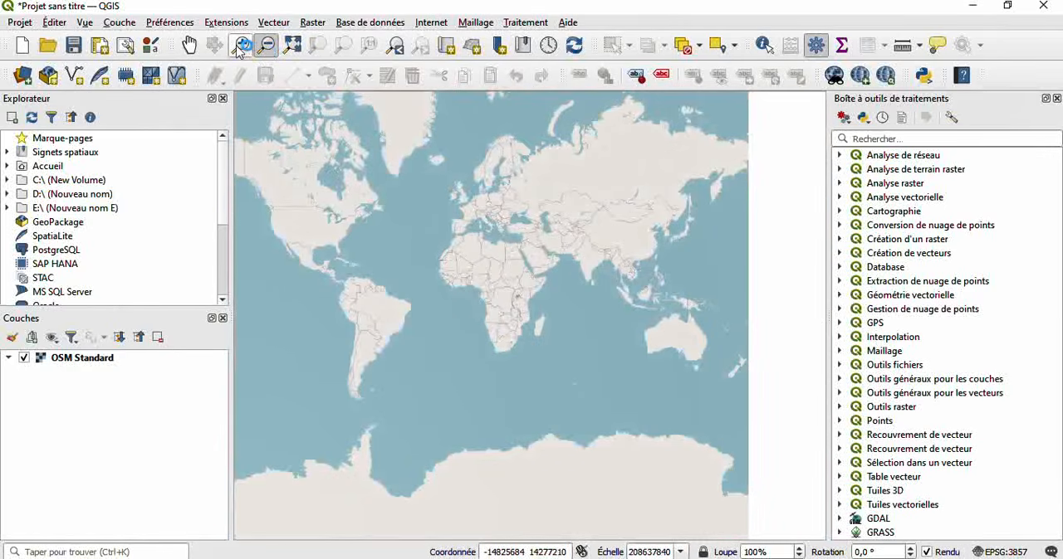
click(190, 45)
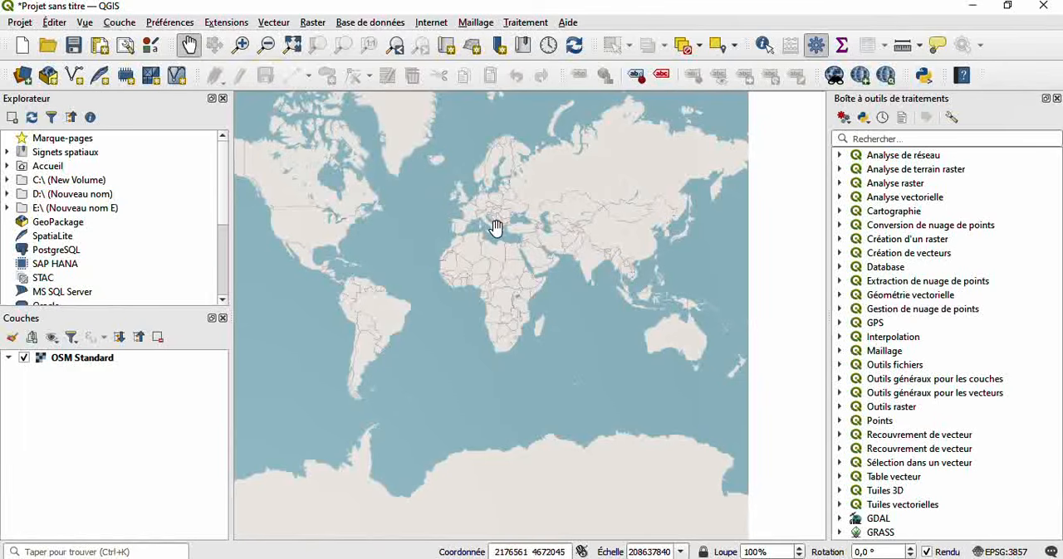
drag(496, 231, 550, 174)
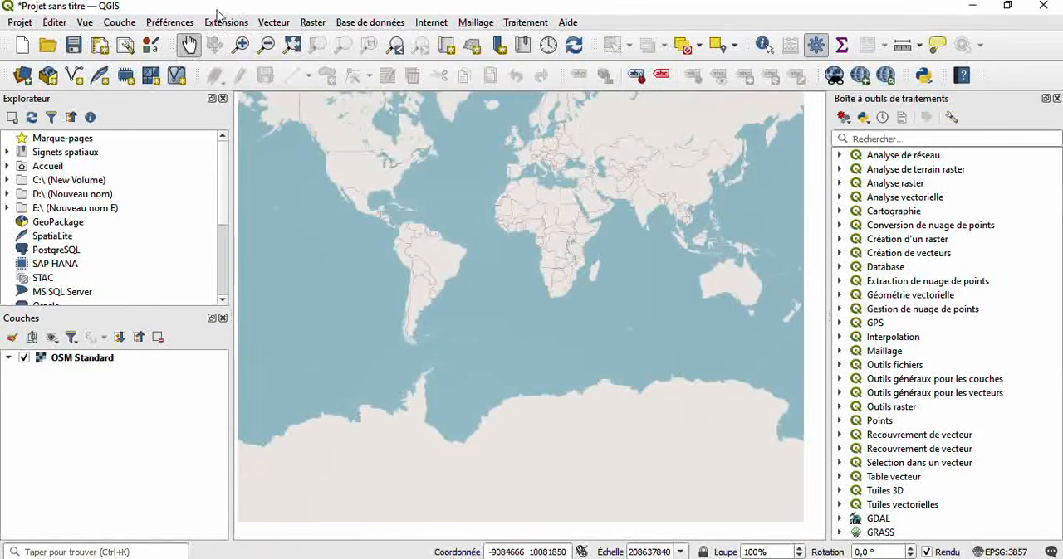
drag(550, 207, 538, 304)
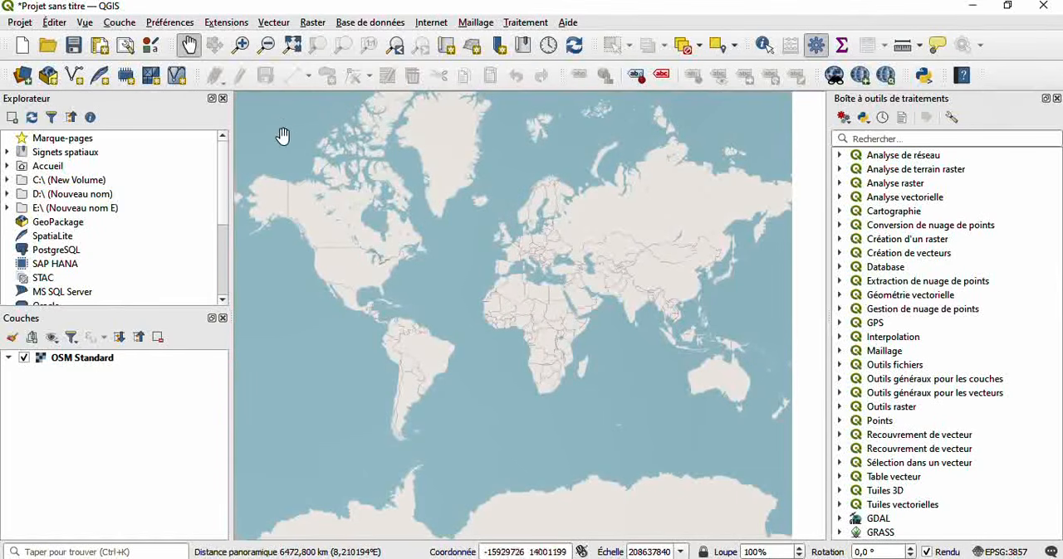
- Examine the Kinshasa and Brazzaville area of the basemap at close range
click(240, 45)
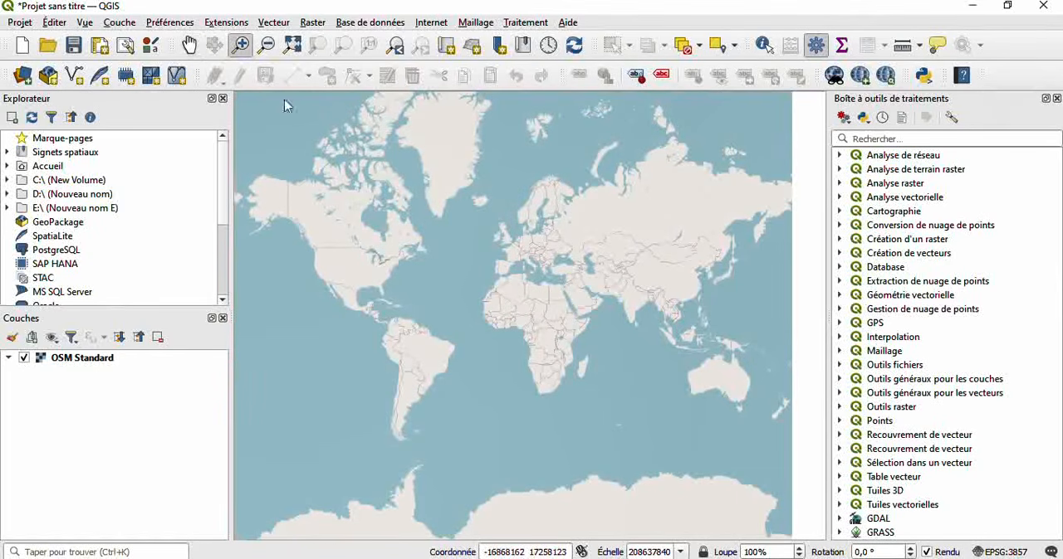
double_click(546, 345)
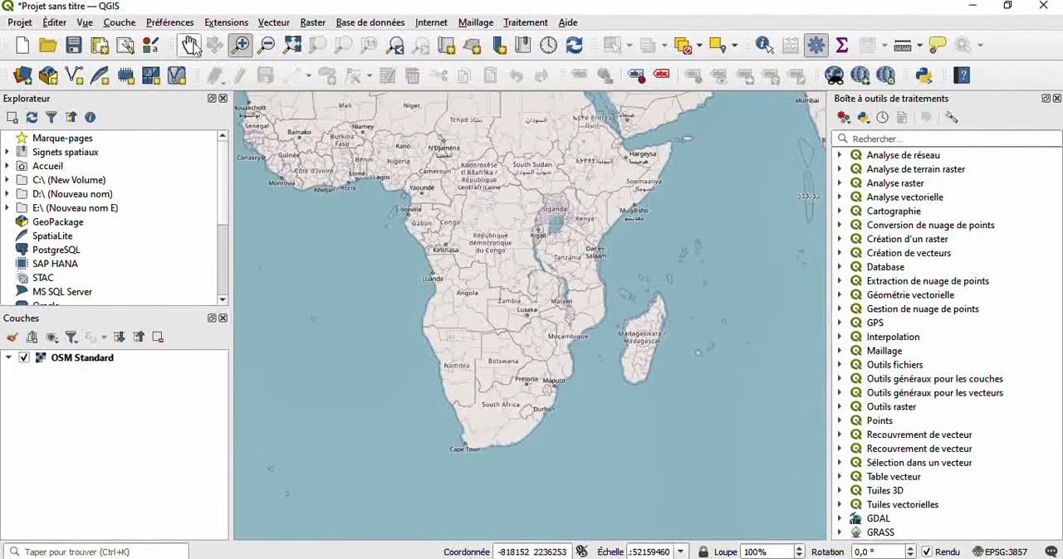
click(189, 46)
drag(474, 204, 498, 291)
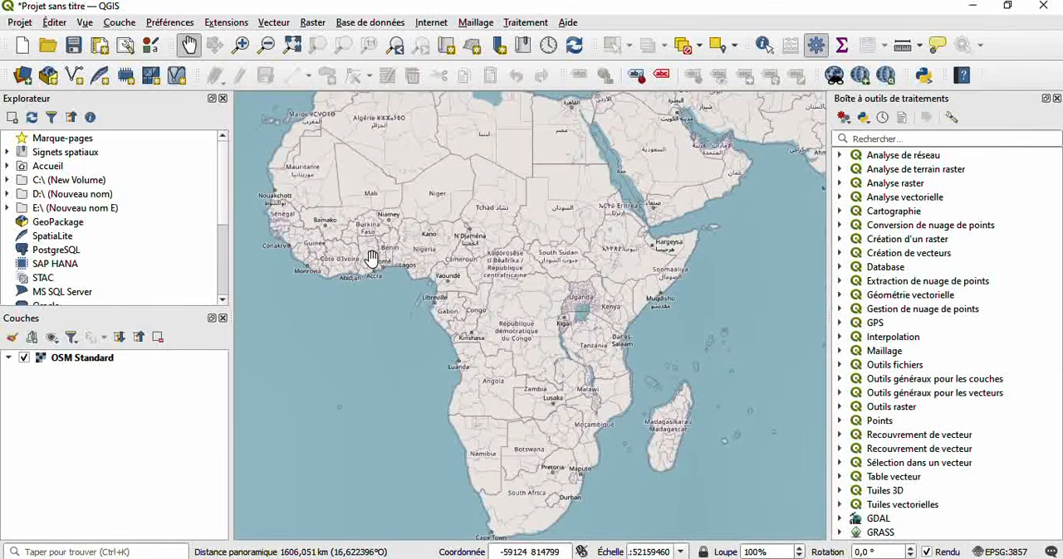
click(238, 45)
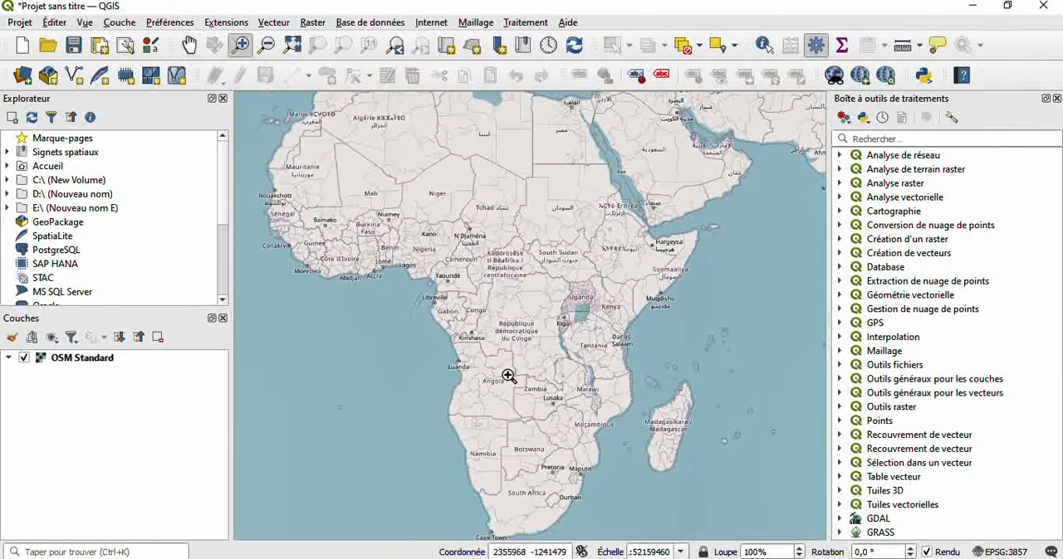
click(480, 341)
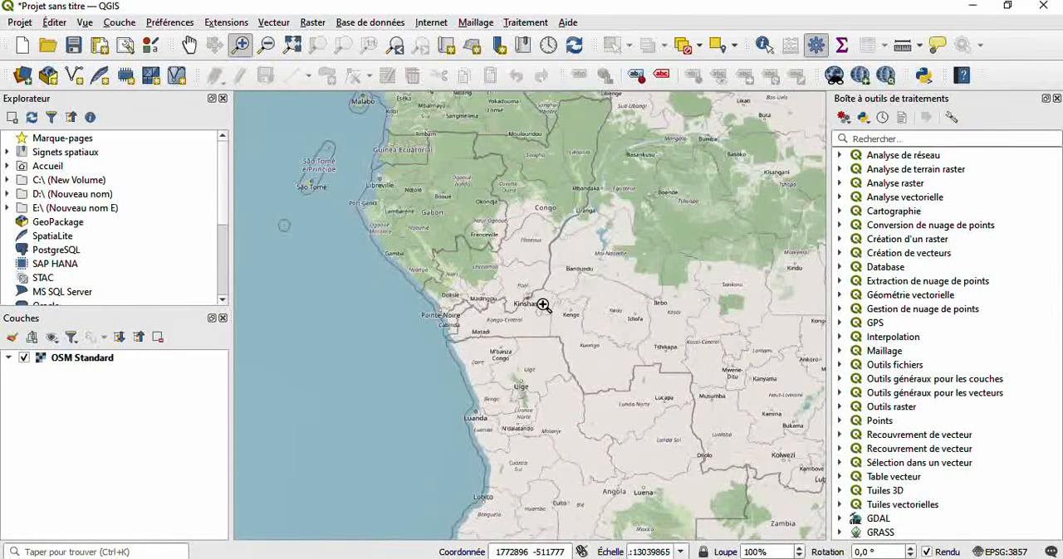
click(542, 306)
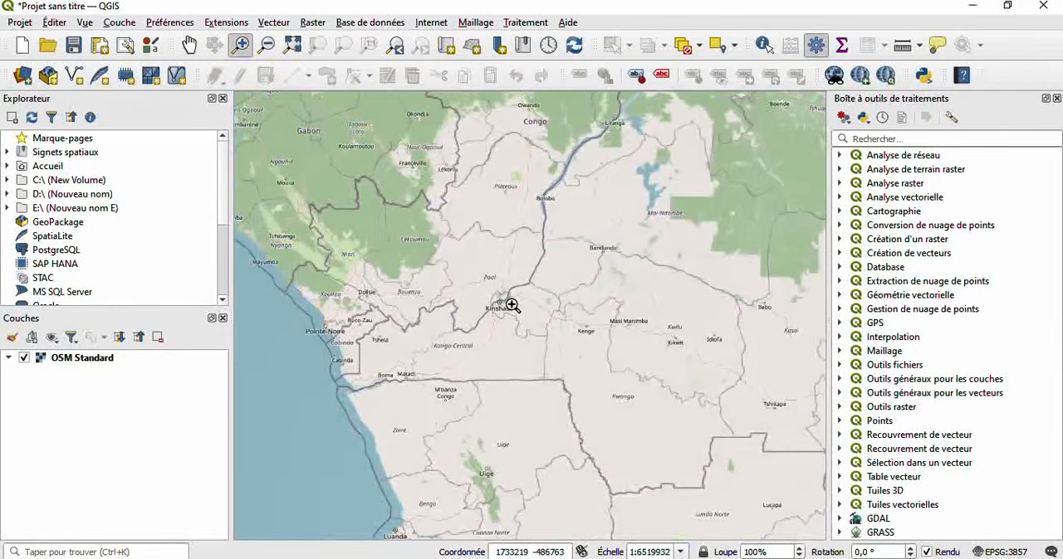
click(512, 306)
click(512, 305)
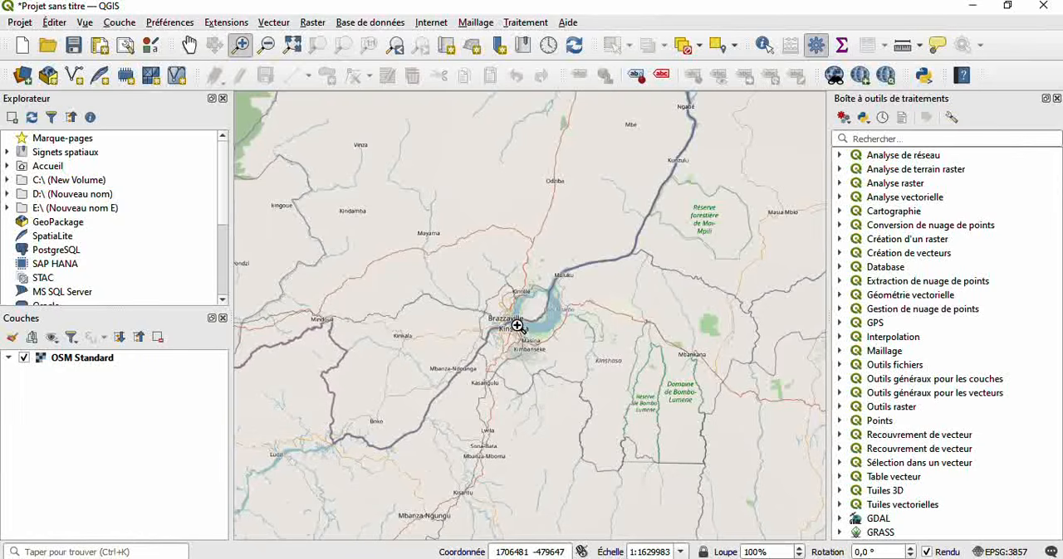
- Move the map across to the eastern Democratic Republic of the Congo and examine the area west of Kirumba closely
click(188, 45)
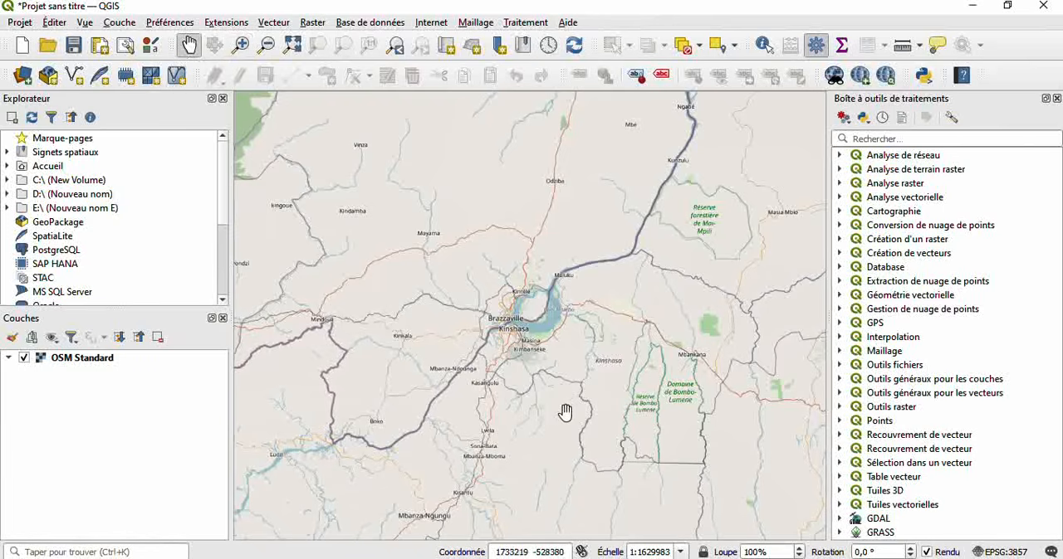
drag(564, 413, 883, 294)
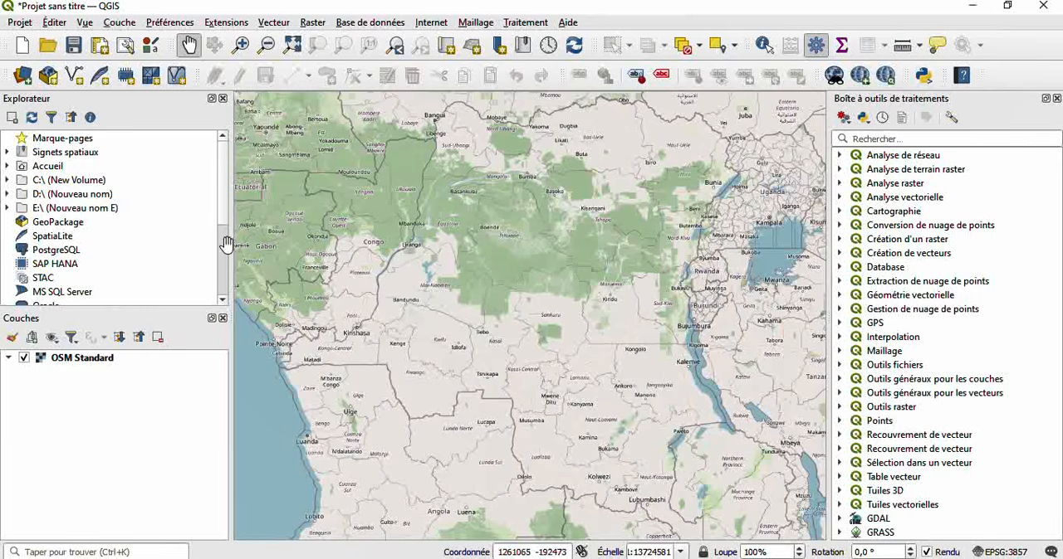
click(241, 45)
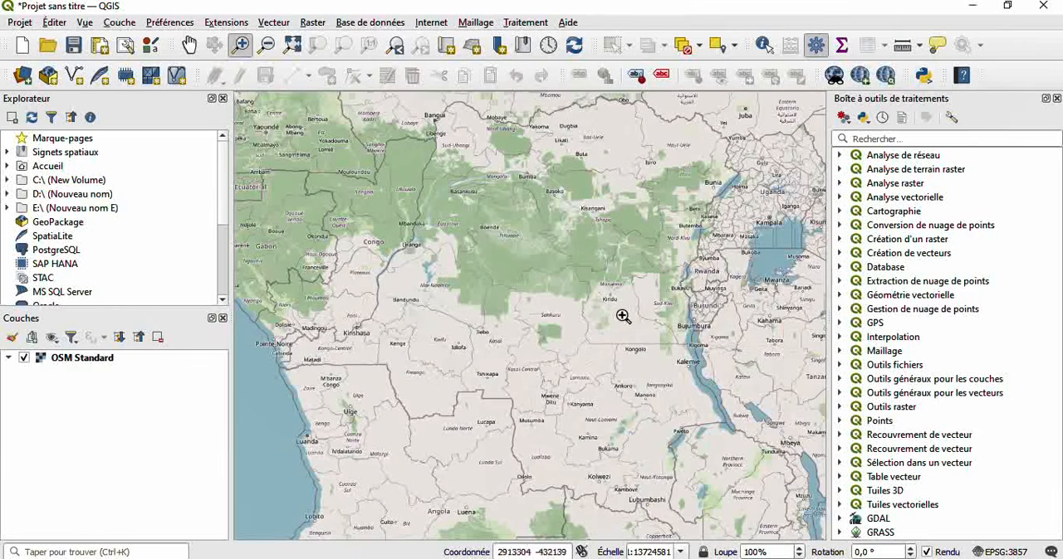
click(672, 238)
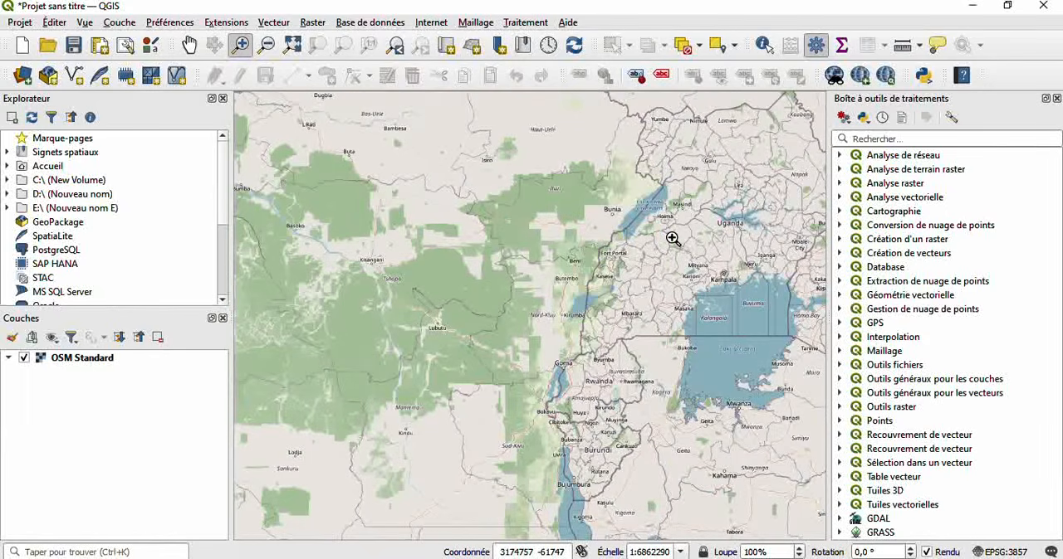
click(531, 307)
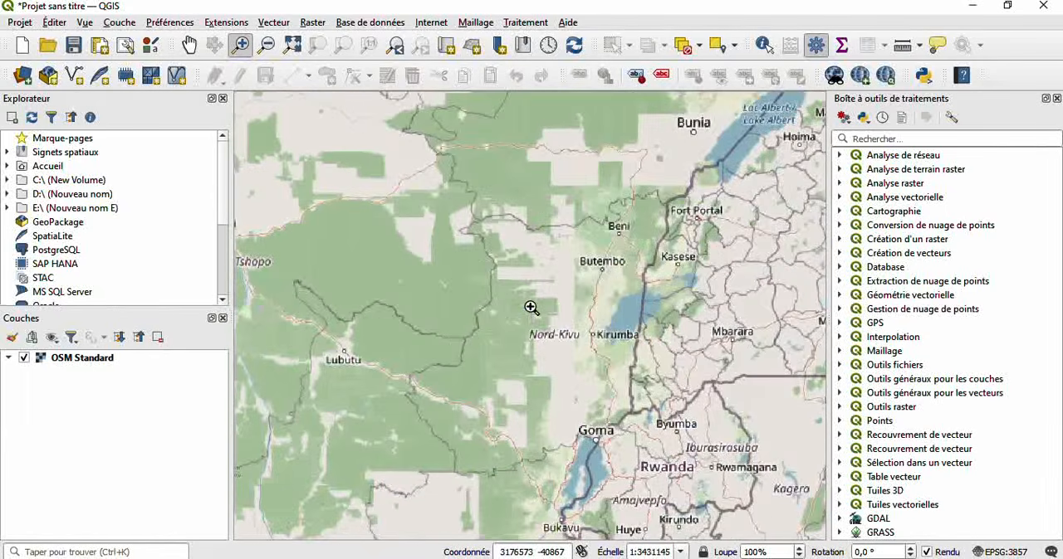
click(567, 336)
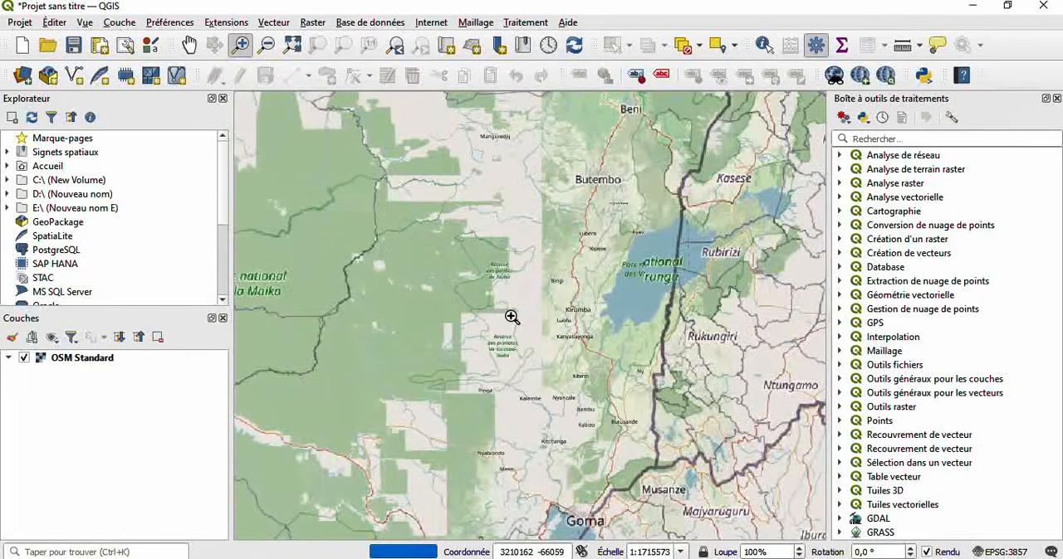
click(510, 315)
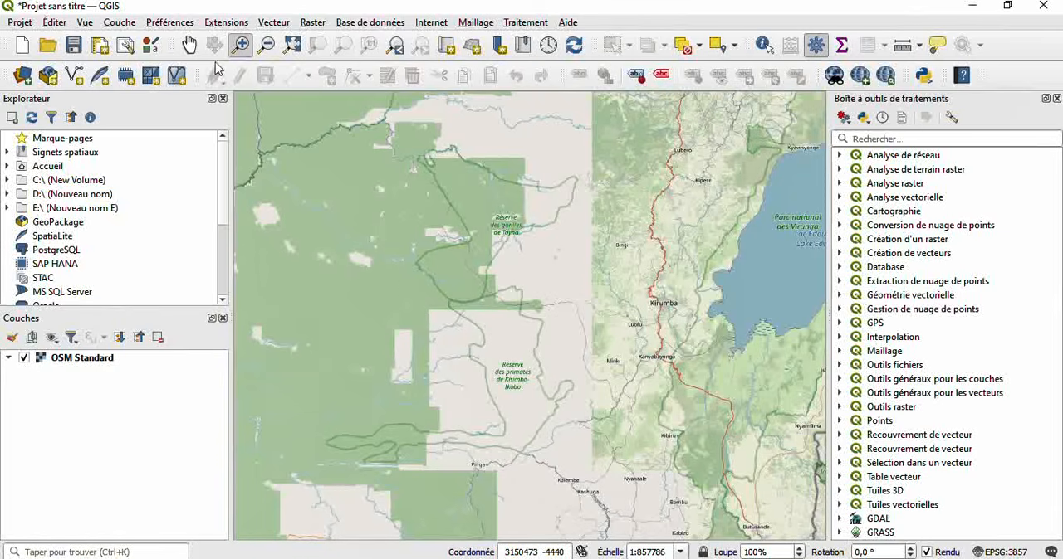
- Pan the map to the Parc national de la Maiko and zoom out one level around it
click(190, 45)
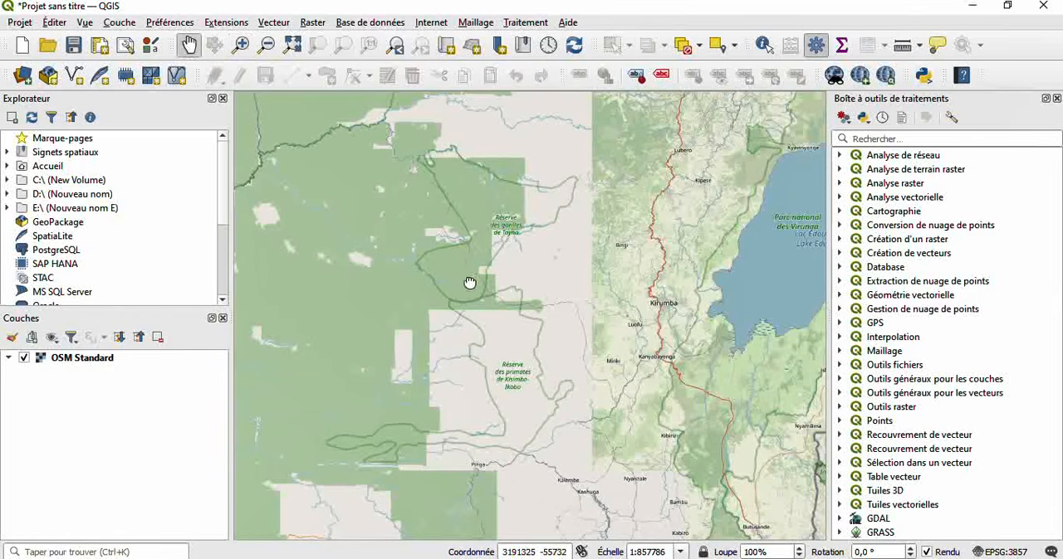
drag(470, 283, 1013, 405)
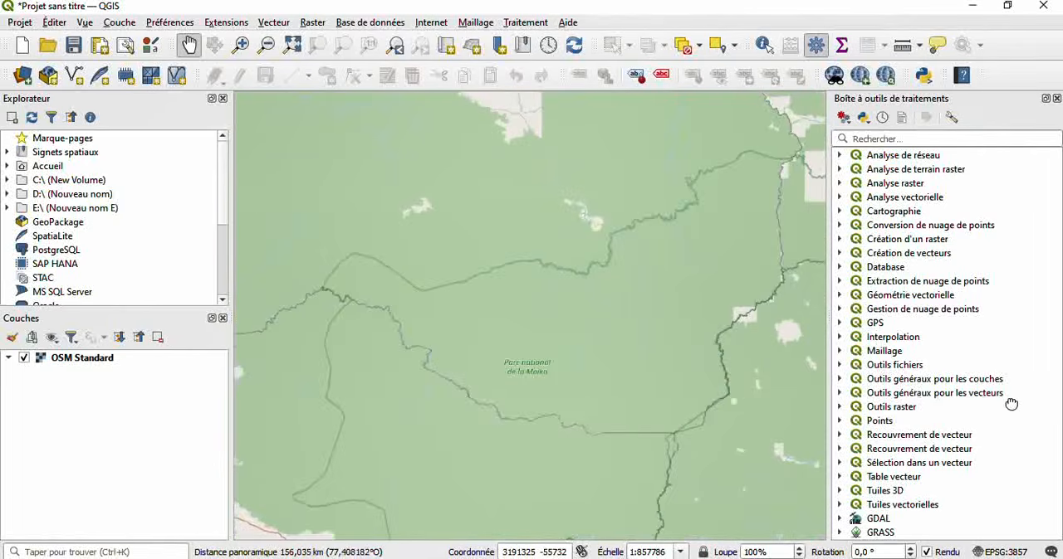
click(266, 46)
click(477, 327)
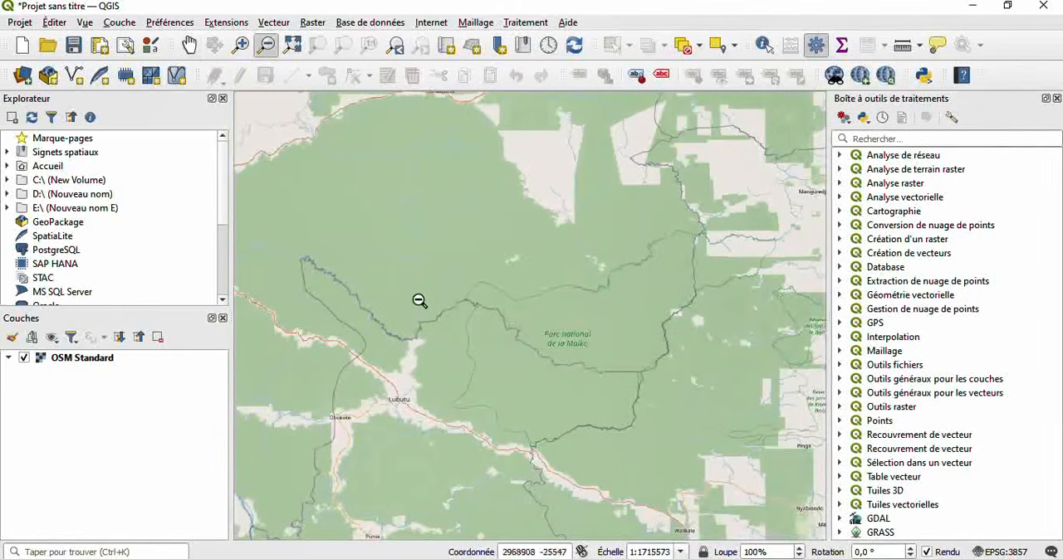
- Zoom out from the Parc national de la Maiko, and zoom in on the Kirumba and Parc national des Virunga area
click(515, 327)
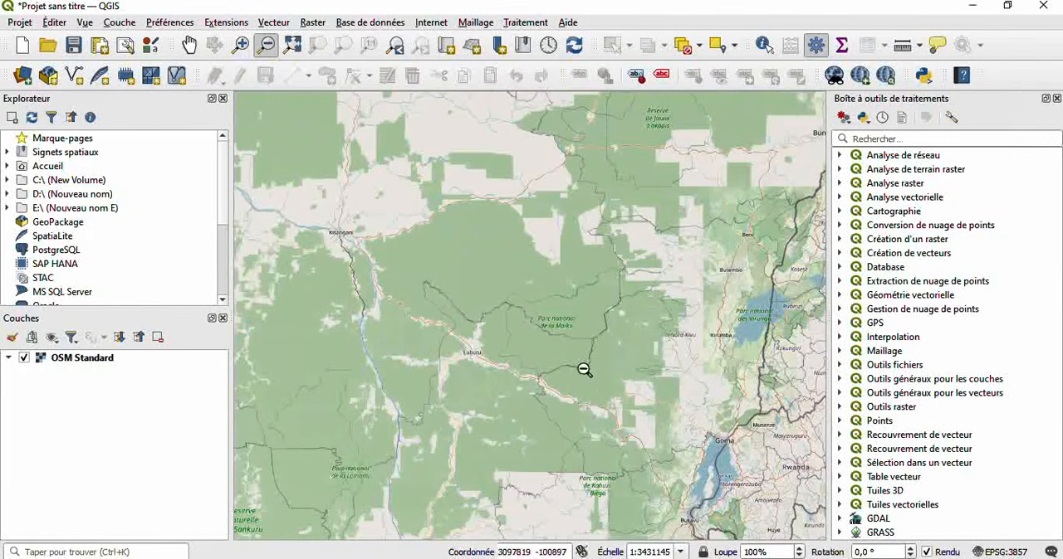
click(513, 340)
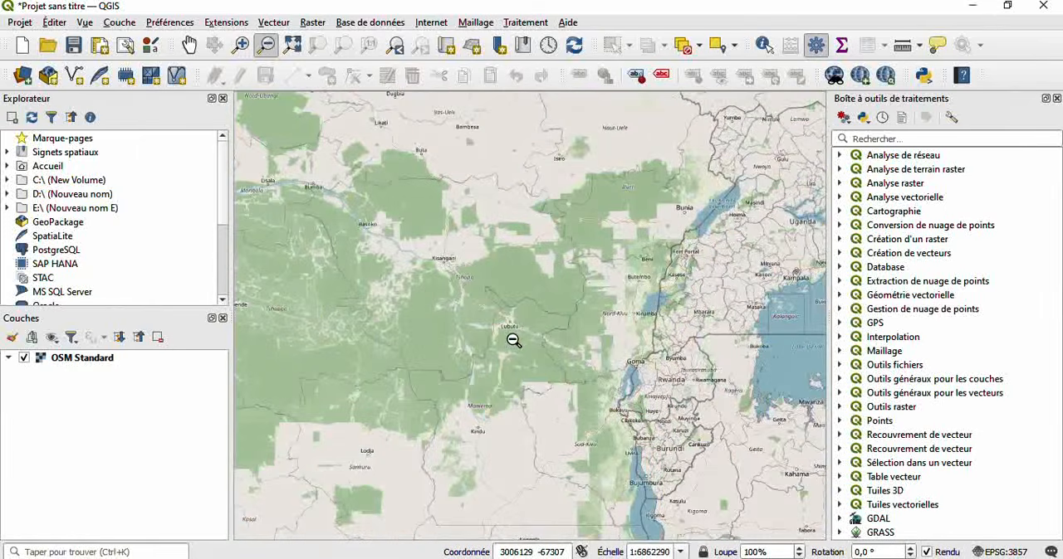
click(241, 44)
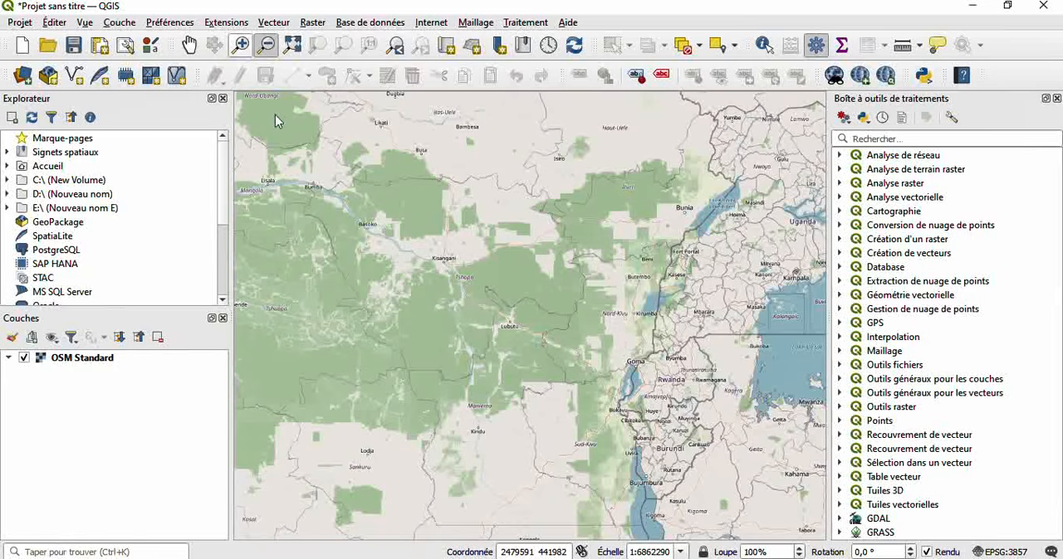
click(240, 46)
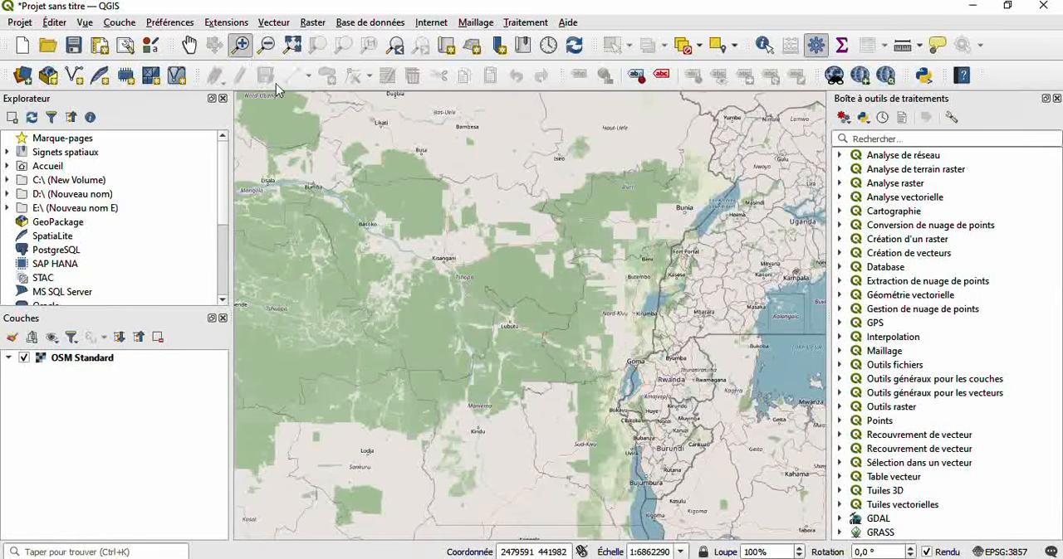
click(613, 314)
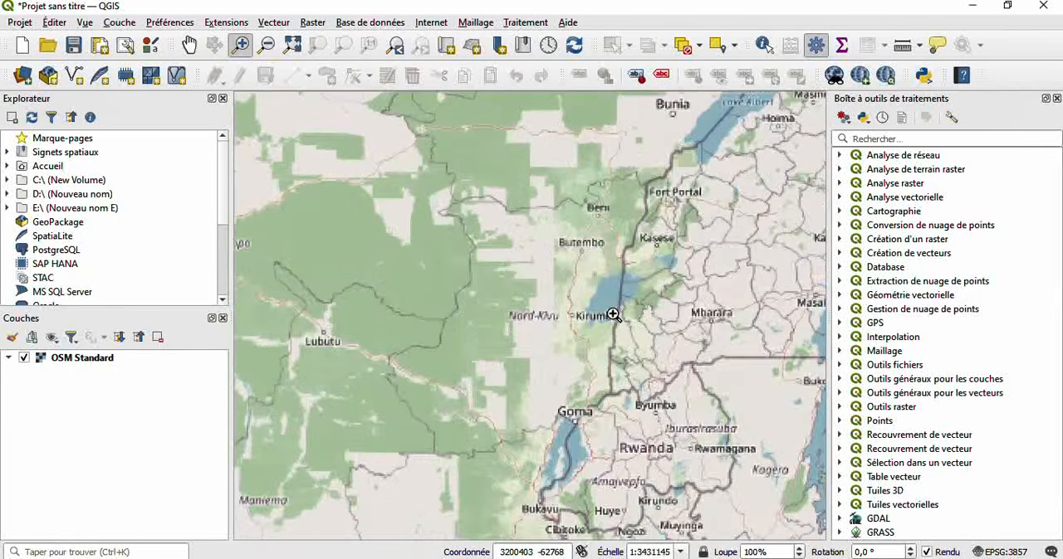
click(537, 315)
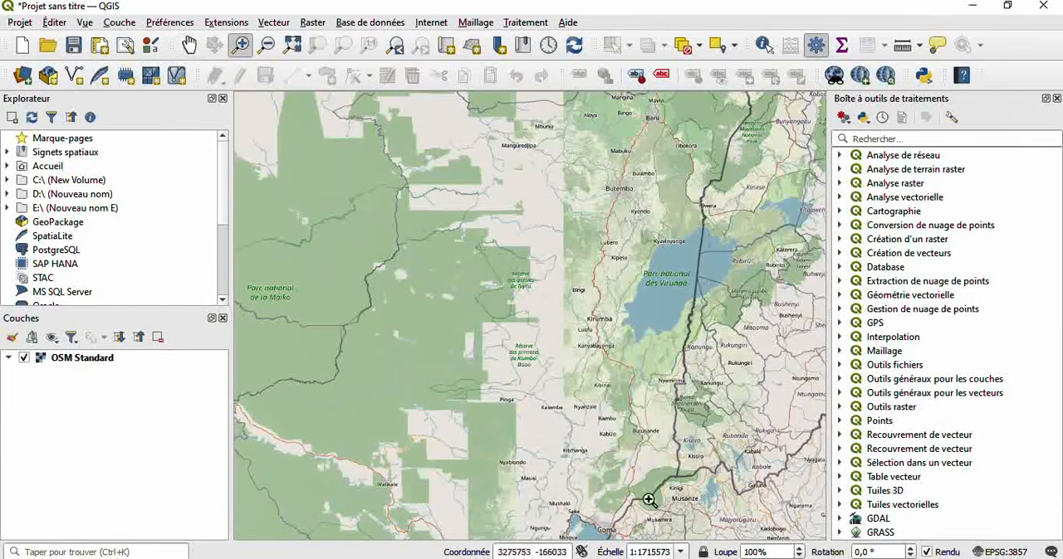
- Pan the map south to bring Goma and Lake Kivu into the middle of the view
click(188, 45)
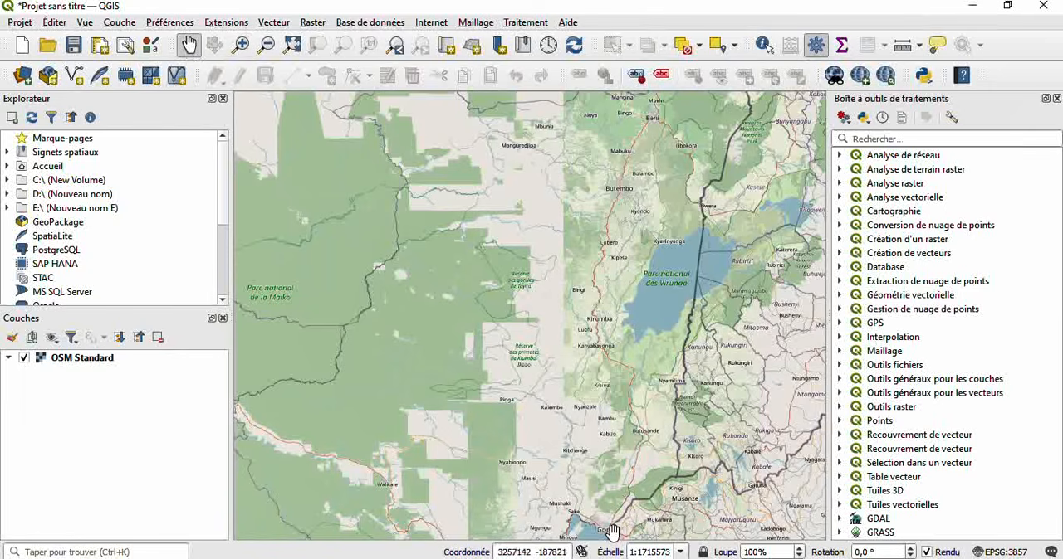
drag(611, 532, 532, 257)
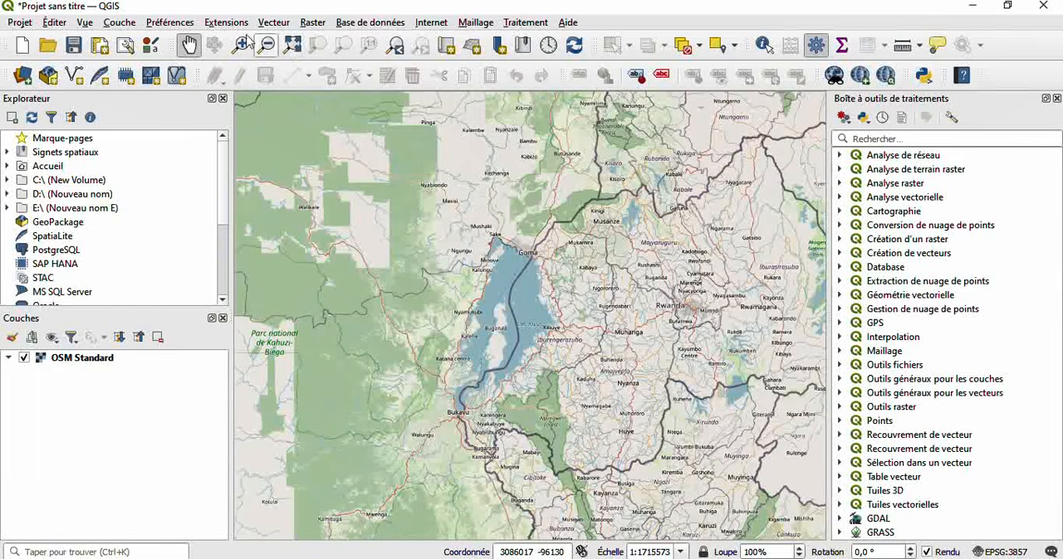
click(189, 46)
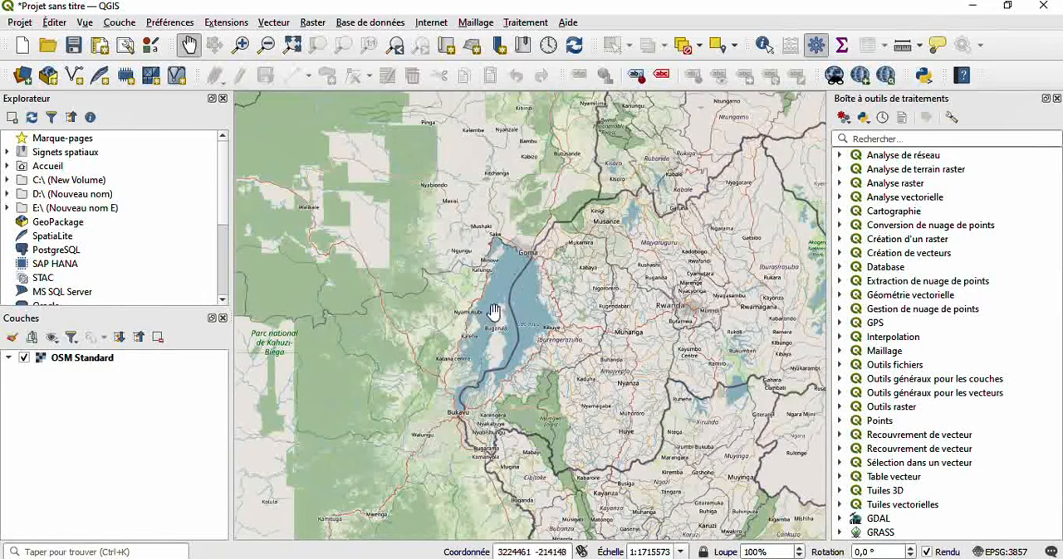
drag(490, 292, 488, 322)
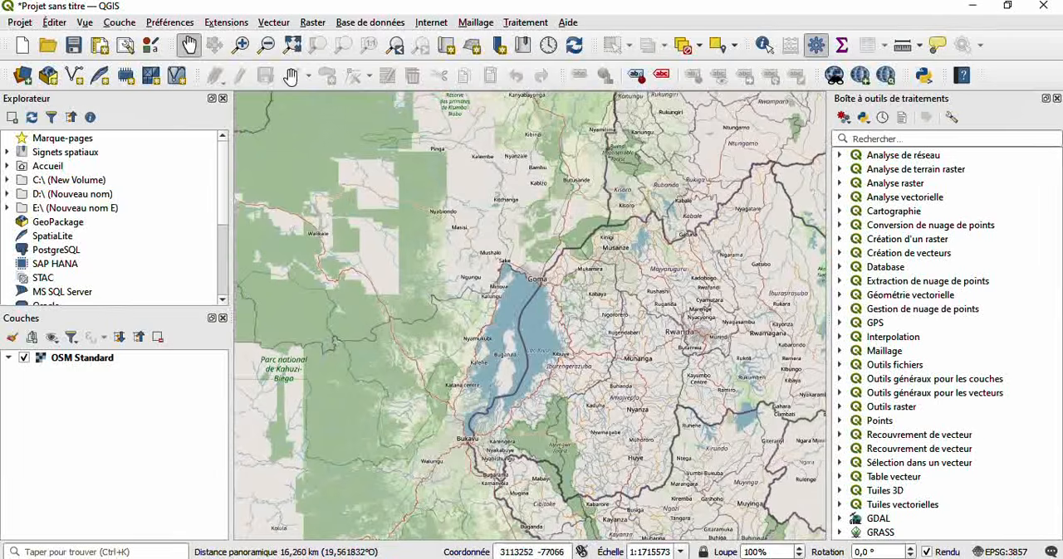
- Zoom in on Goma down to street level and examine the neighbourhood around the avenue northwest of the city centre
click(241, 47)
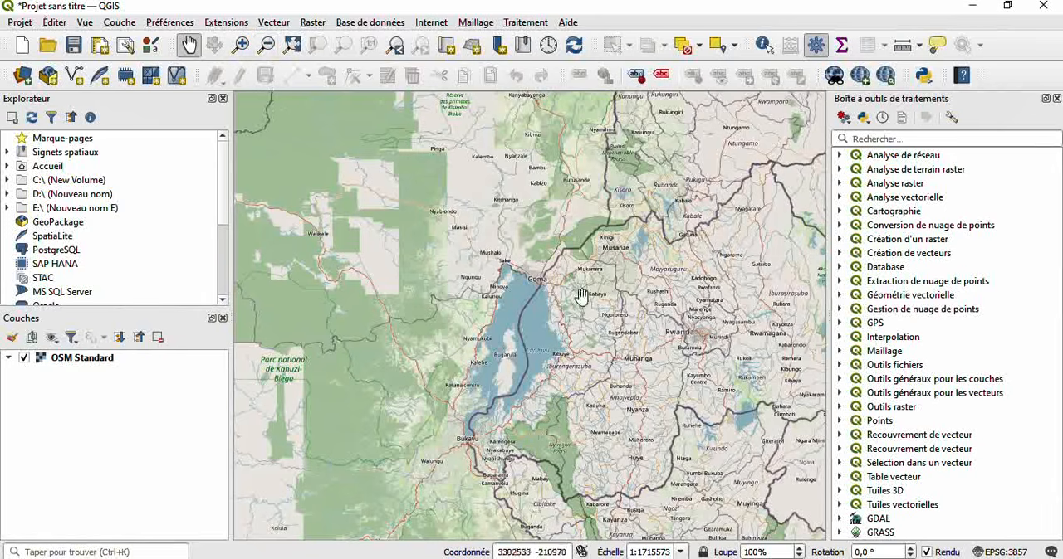
click(240, 48)
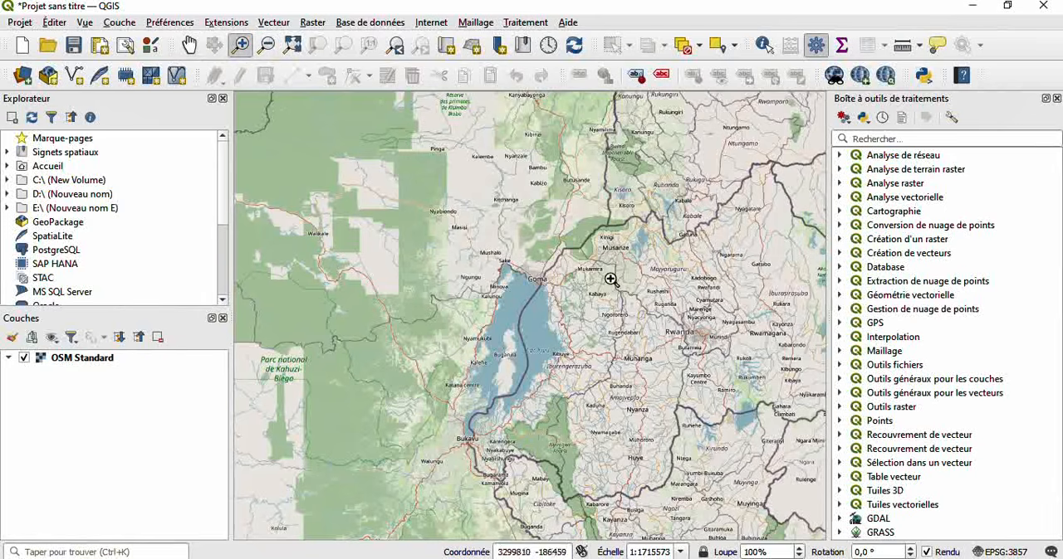
click(541, 282)
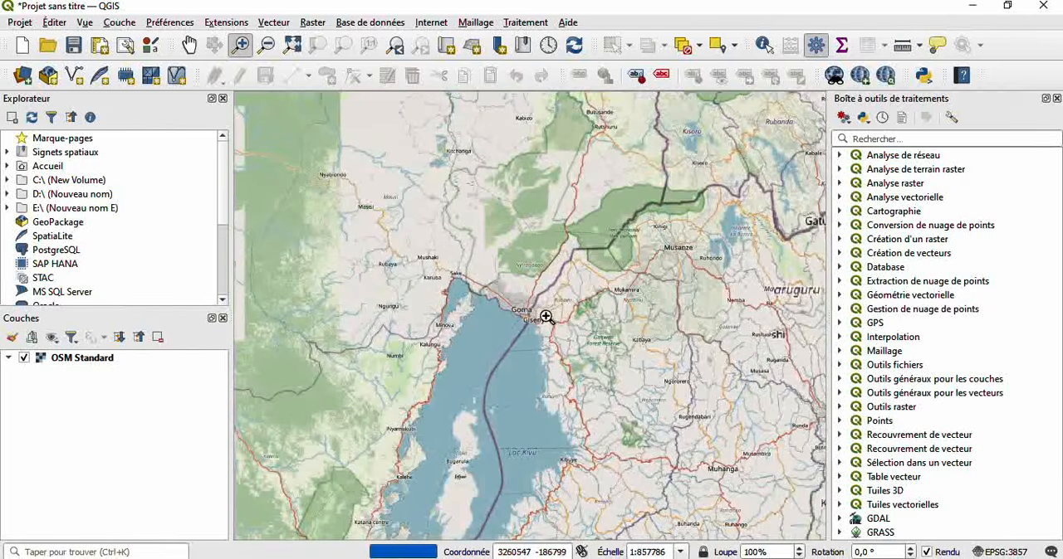
click(536, 312)
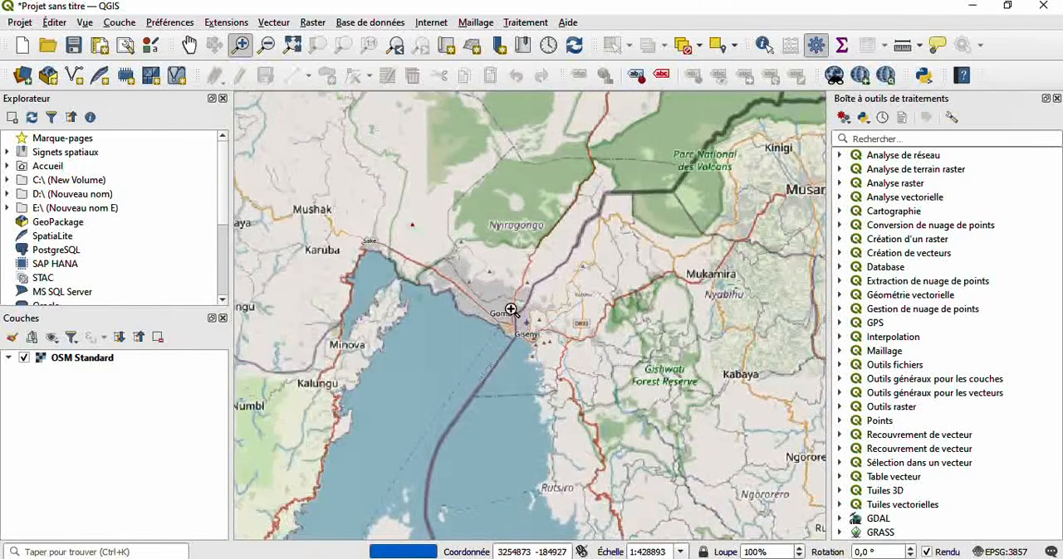
click(511, 311)
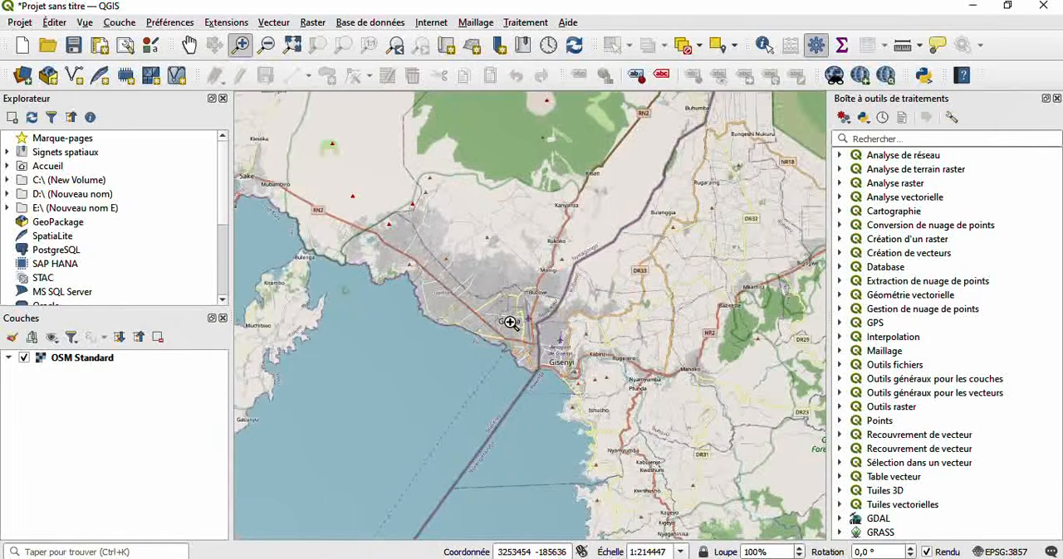
click(521, 322)
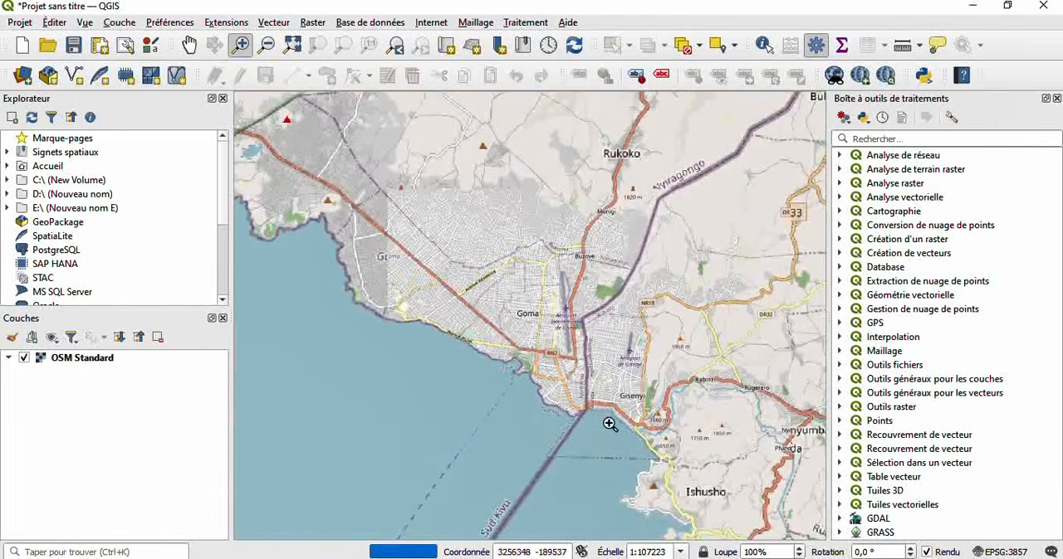
click(526, 319)
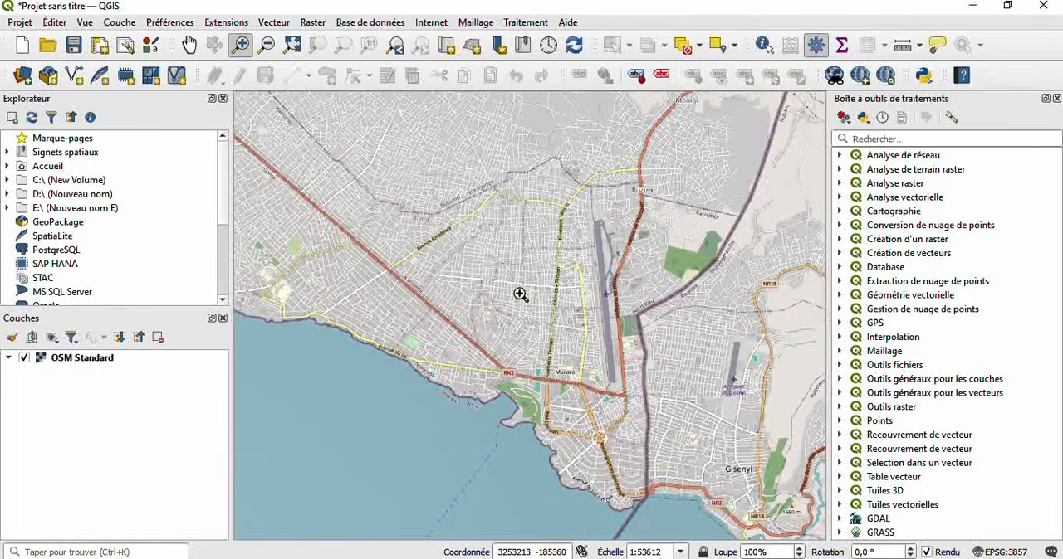
scroll(520, 295, up, 1)
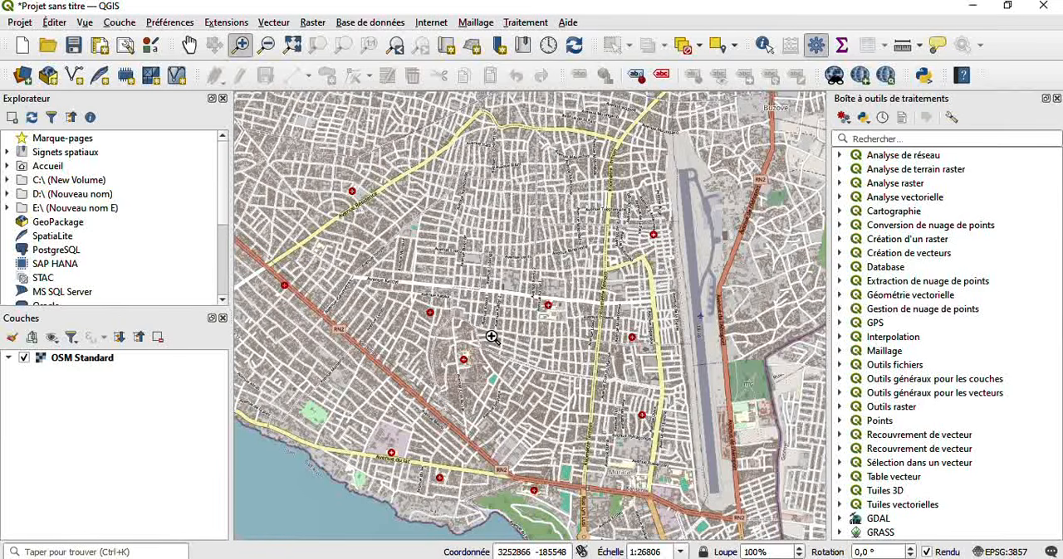
click(365, 218)
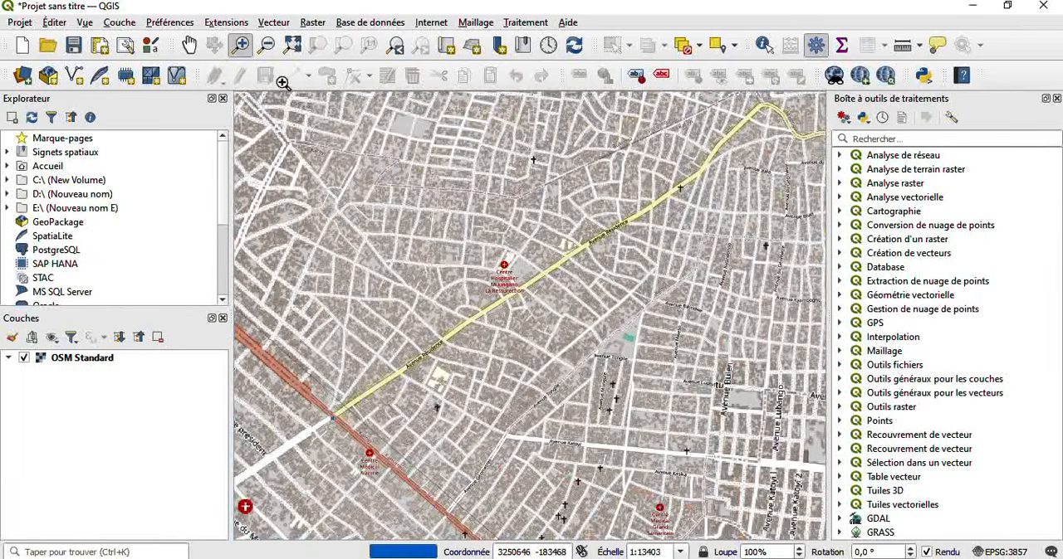
- Pan across the Murara district of Goma to examine its streets and the roundabouts south of it
click(188, 44)
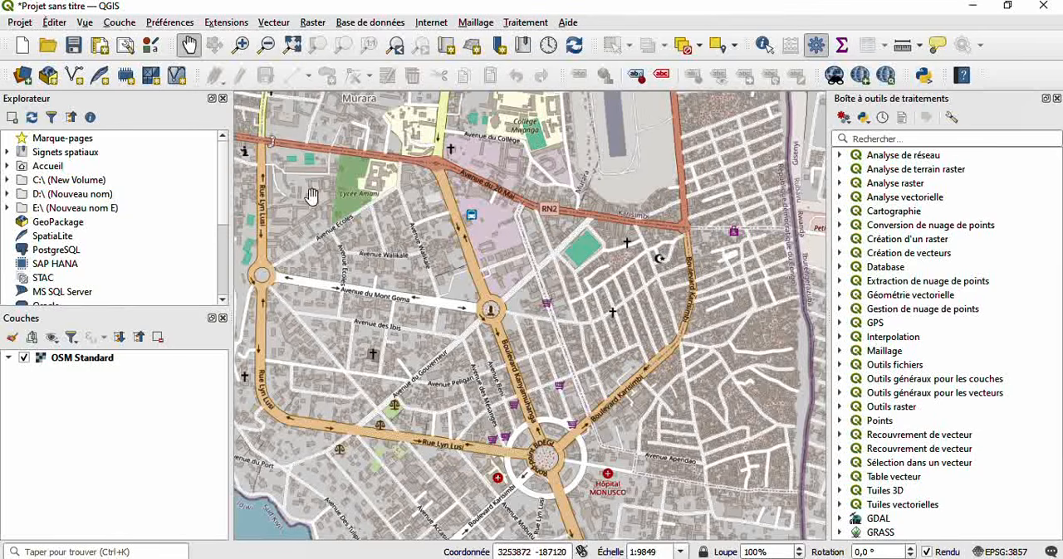
drag(386, 129, 549, 322)
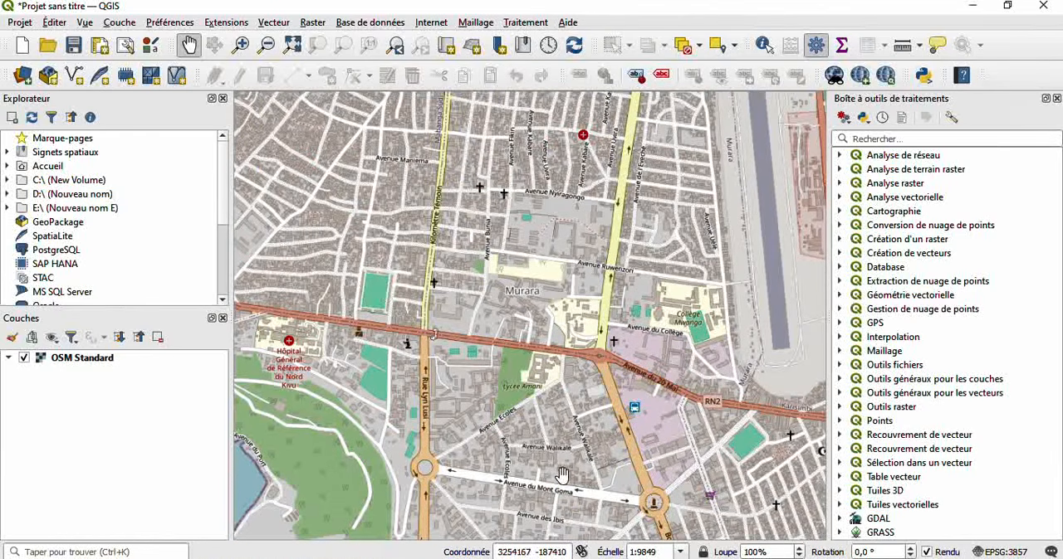
drag(561, 475, 460, 291)
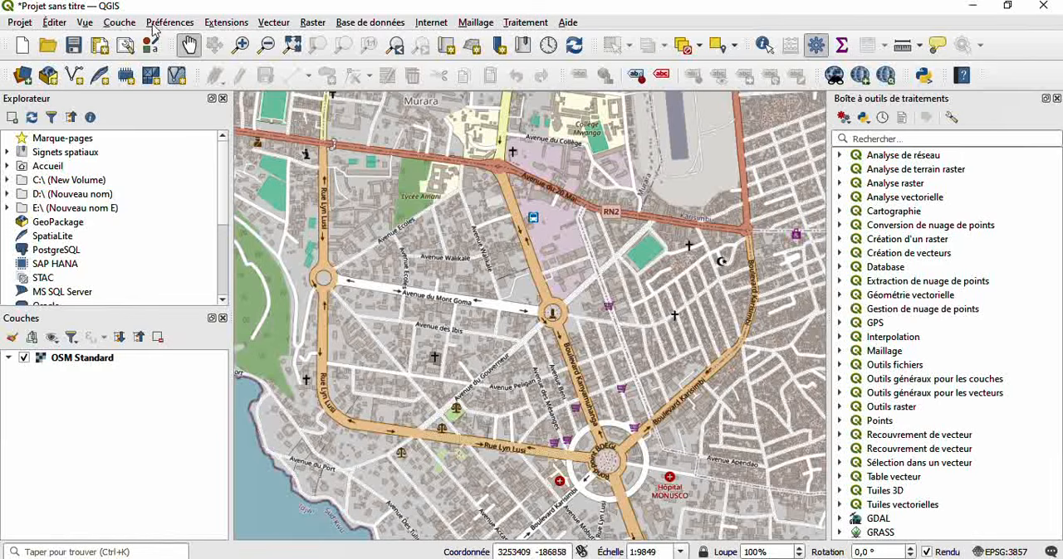
- Start a new GeoPackage layer and save its database as "Quartier murara" in the FORMATION QGIS folder
click(119, 23)
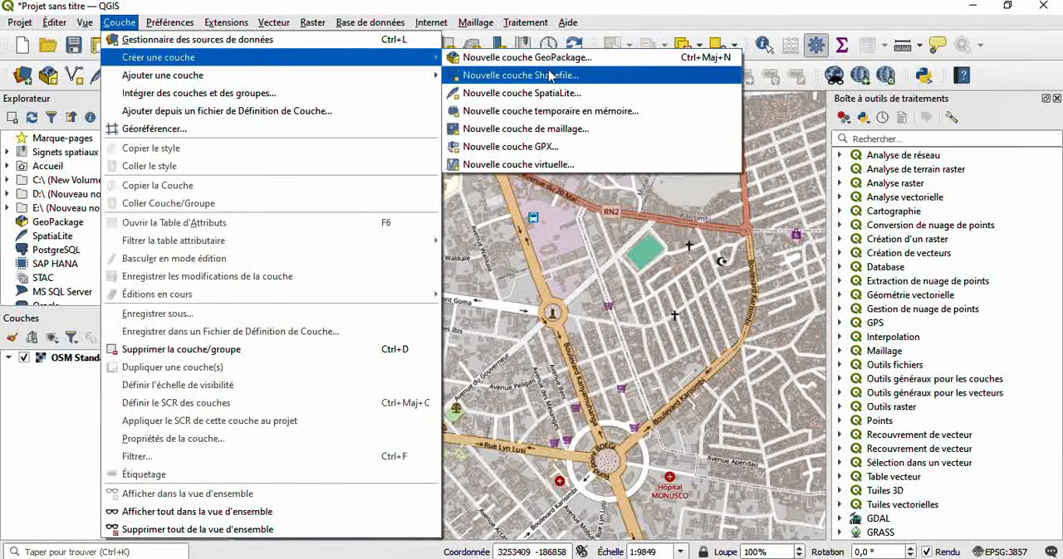
click(505, 60)
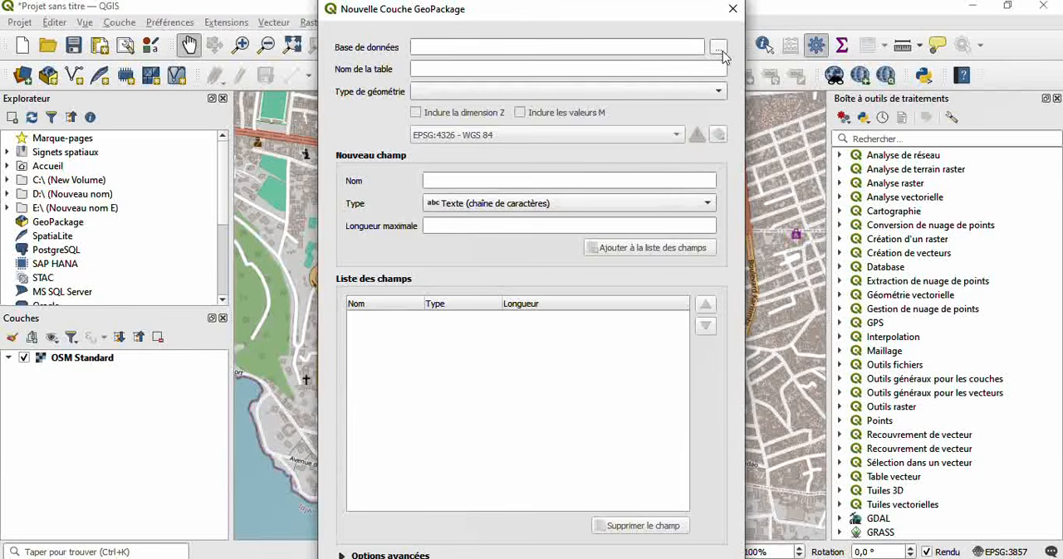
click(719, 50)
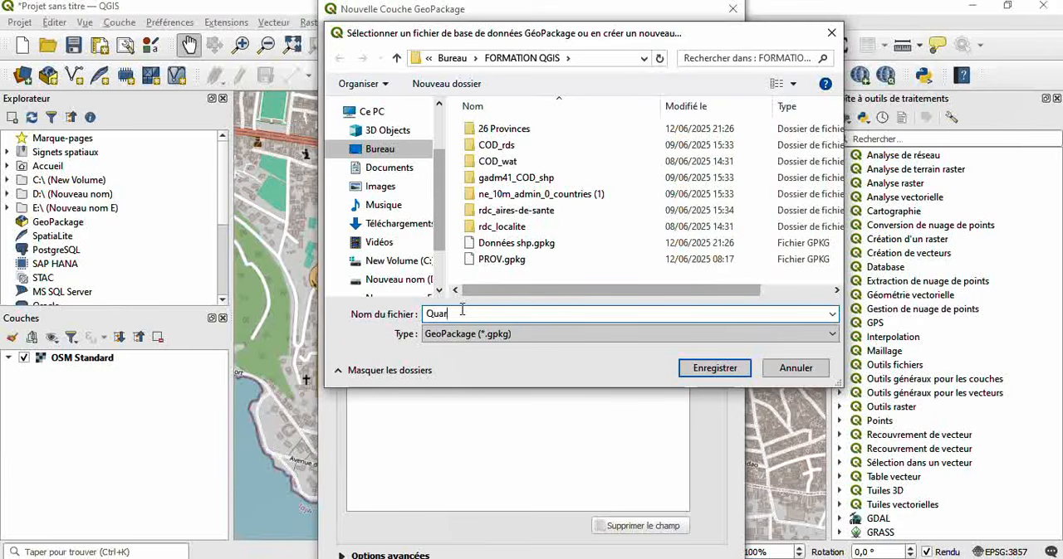
text(Quartier murara)
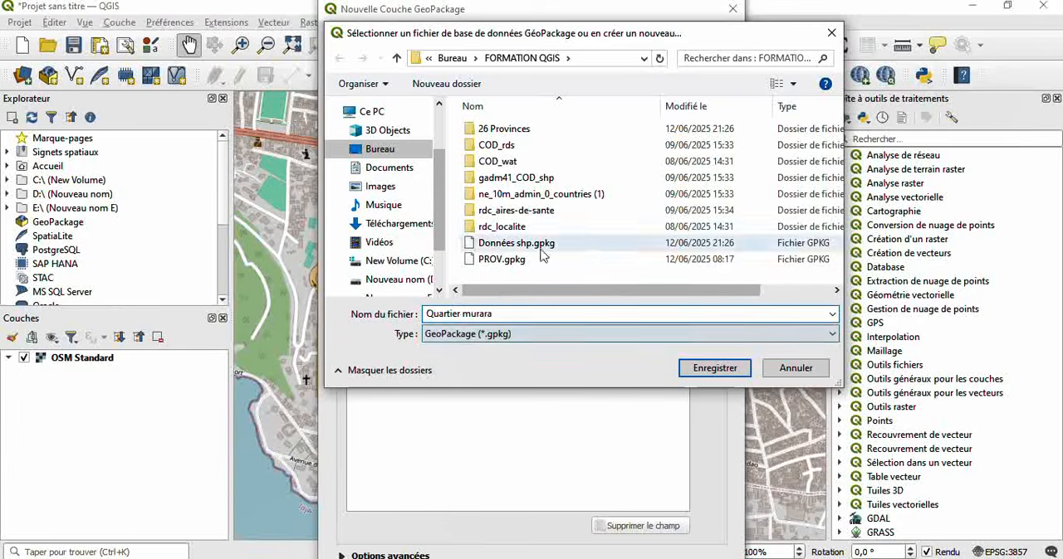
click(698, 376)
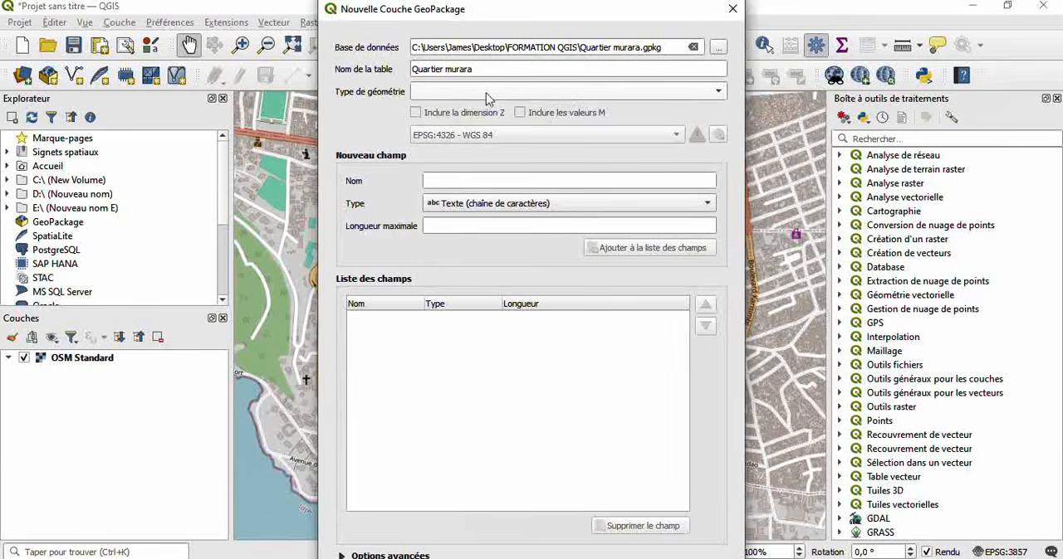
- Set the new layer's geometry type to Polygone and its coordinate system to the project's EPSG:3857 - WGS 84 / Pseudo-Mercator
click(707, 93)
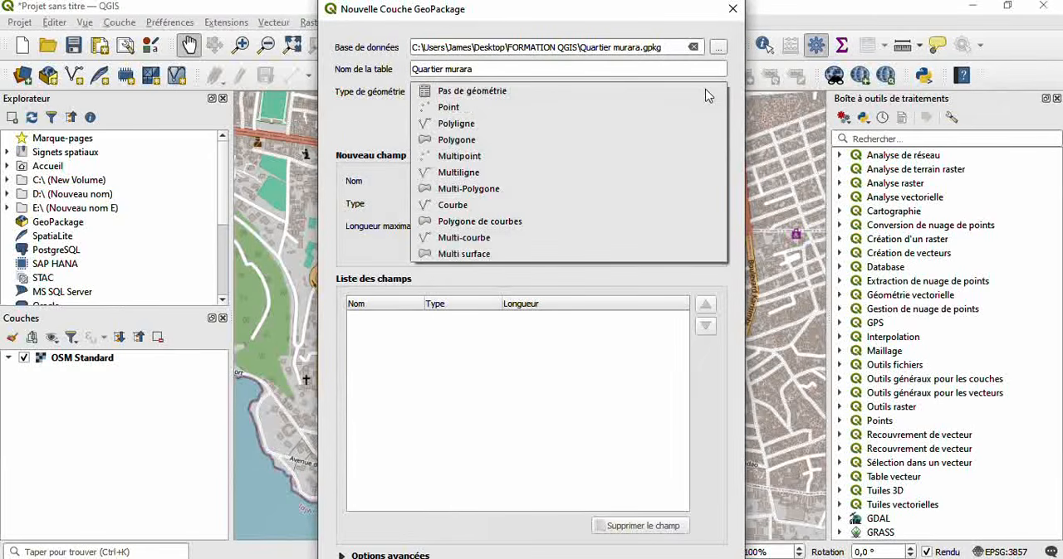
click(449, 141)
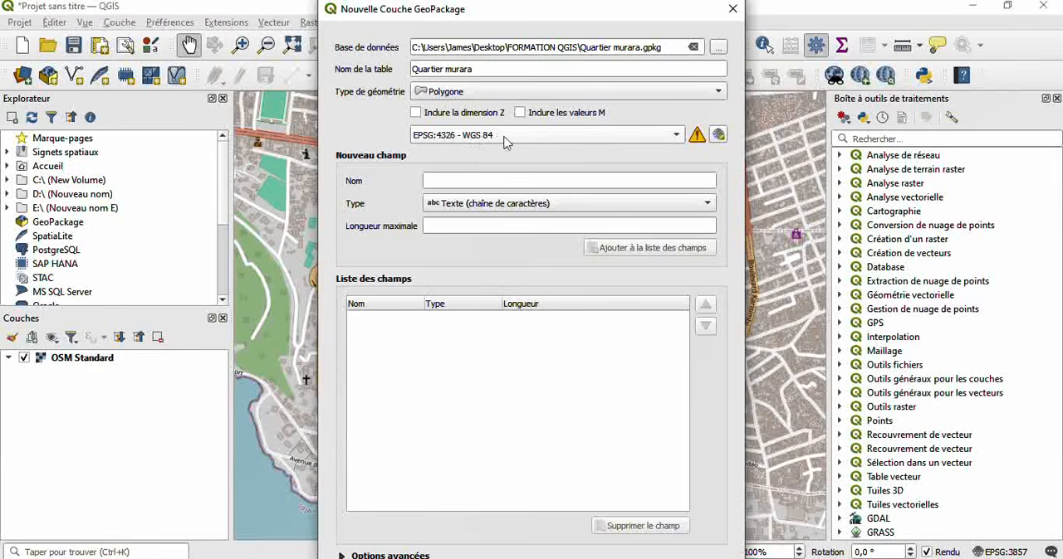
click(664, 136)
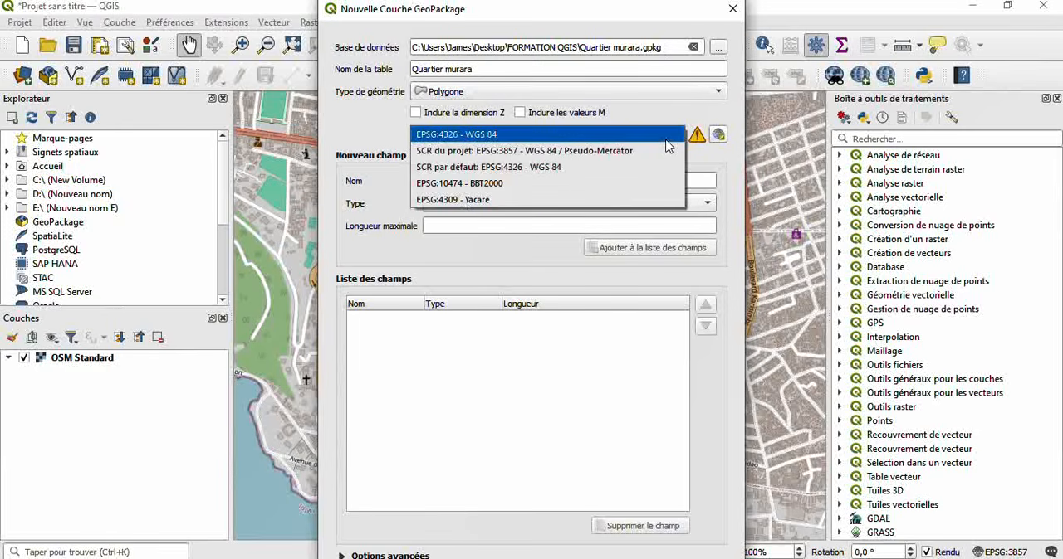
click(624, 151)
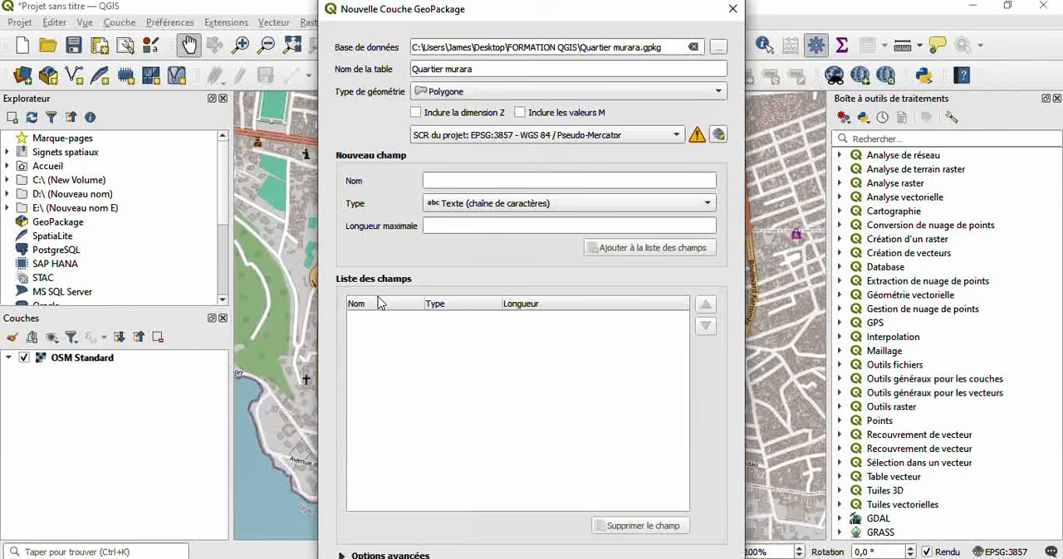
- Add a Texte (chaîne de caractères) field named Nom with a maximum length of 50 to the field list
click(457, 181)
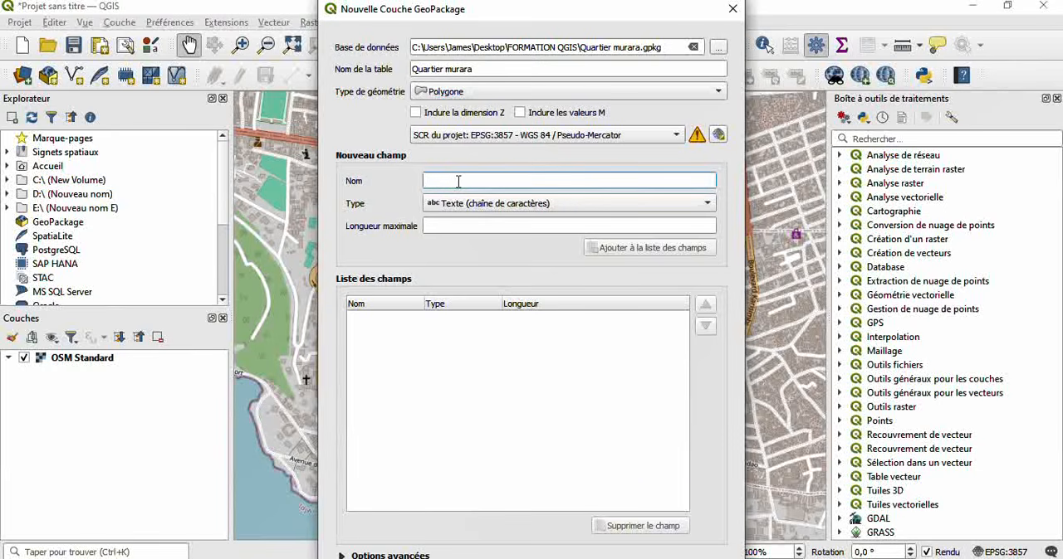
text(Nom)
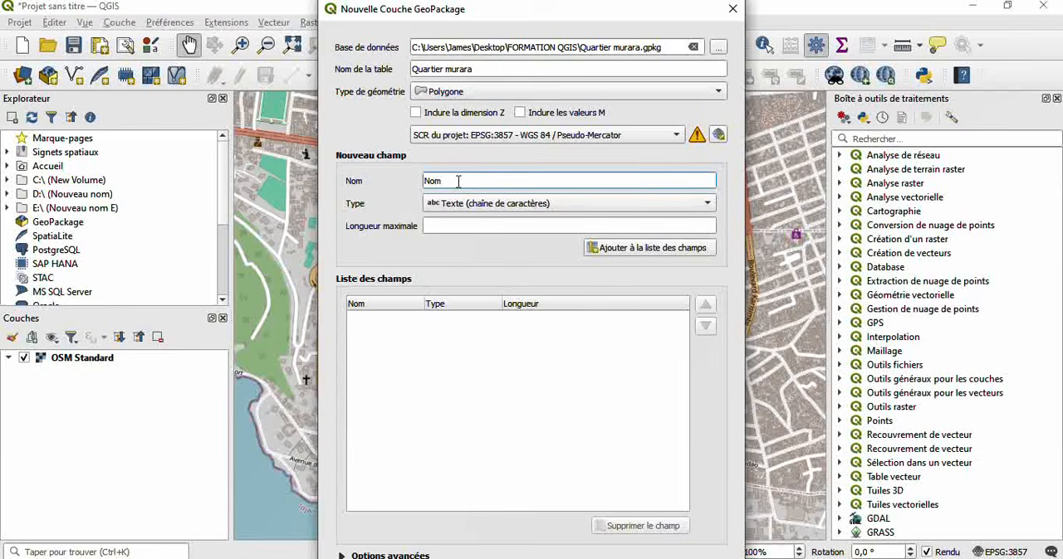
click(436, 229)
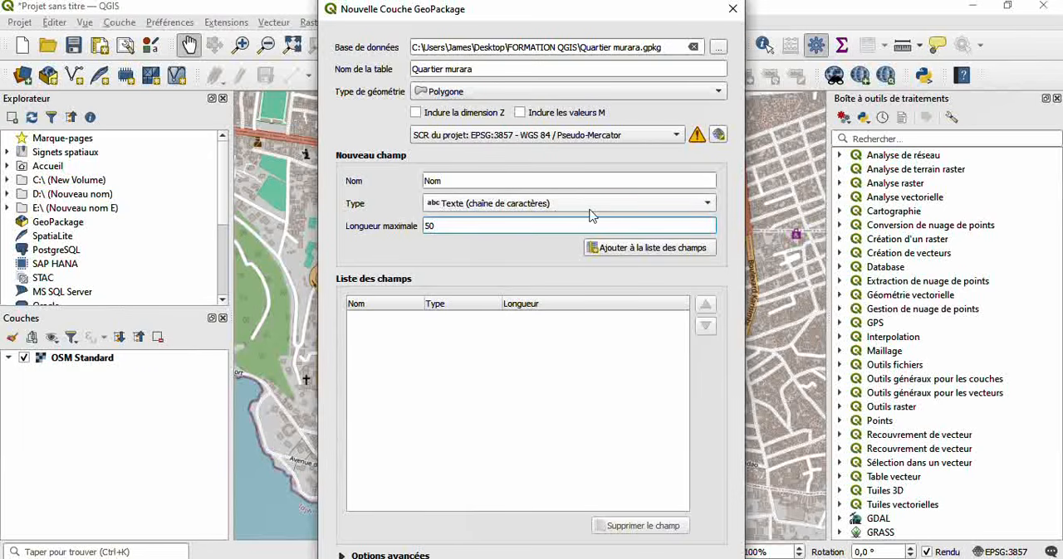
click(680, 207)
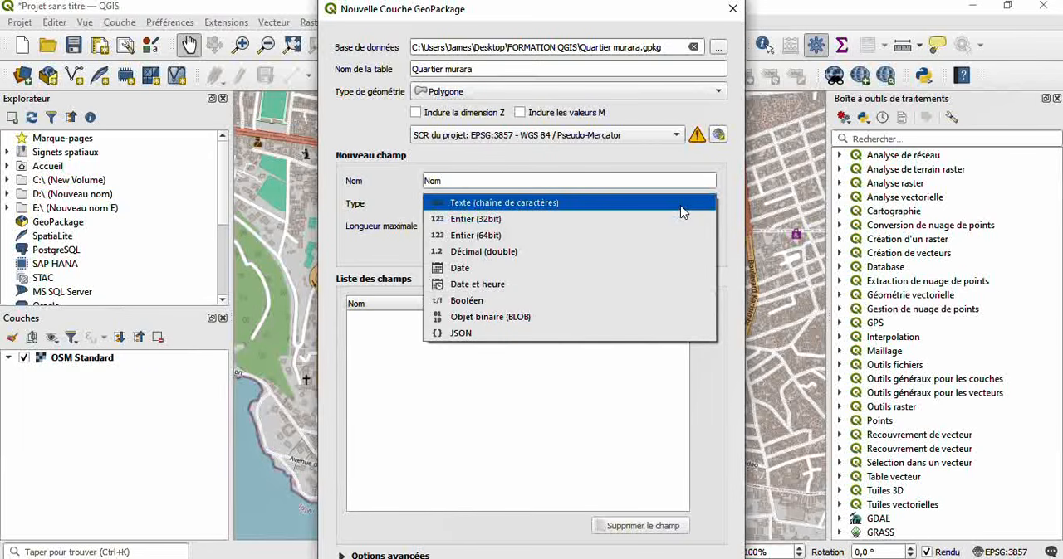
click(625, 180)
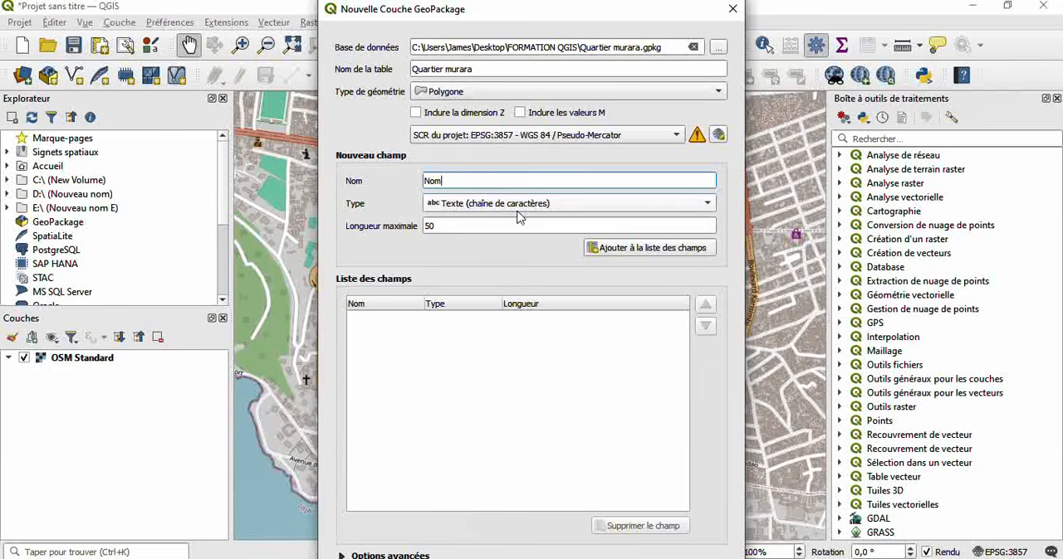
click(661, 208)
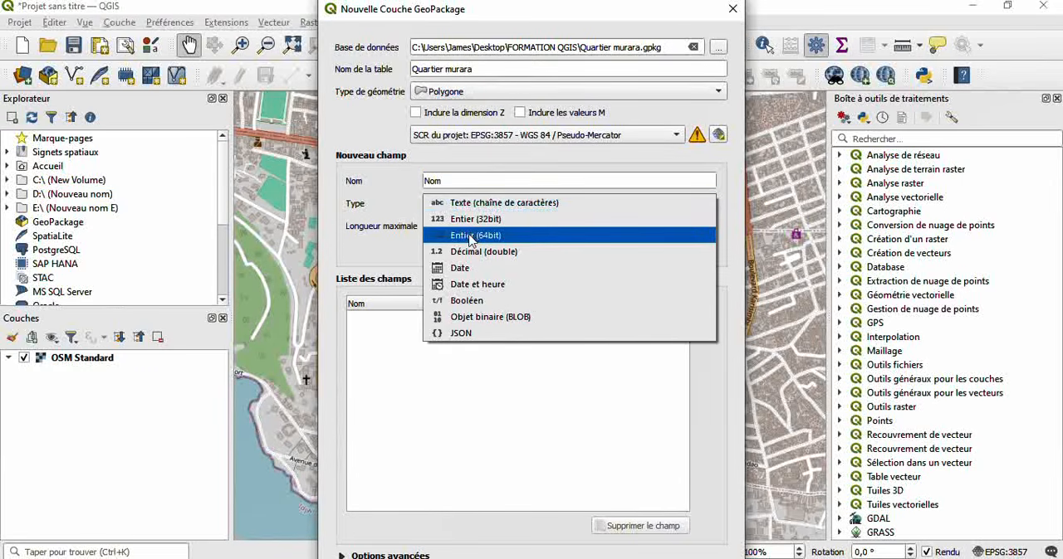
click(658, 169)
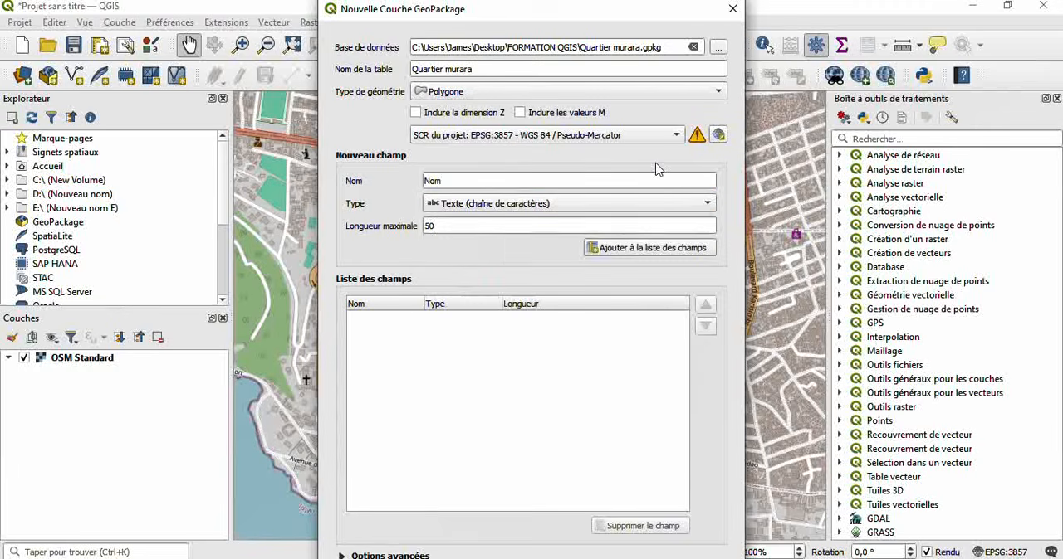
click(617, 251)
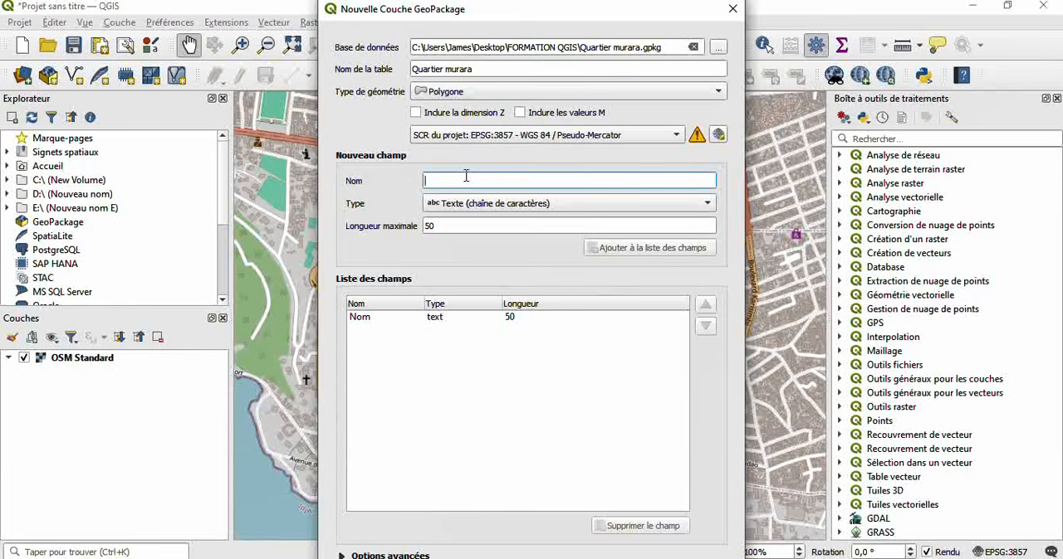
- Add a field named Superficie of type Entier (64bit) to the field list
text(Superficie)
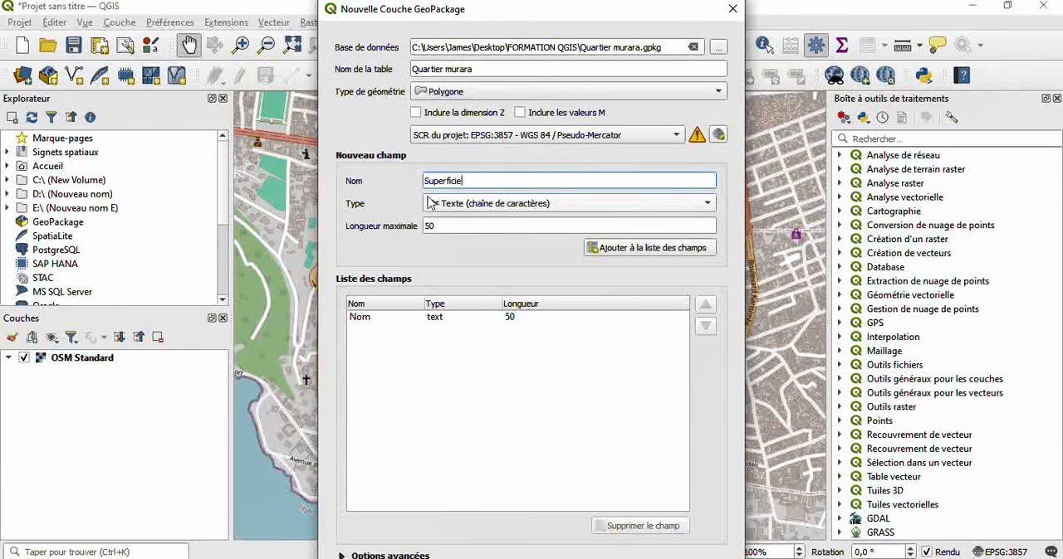
click(704, 207)
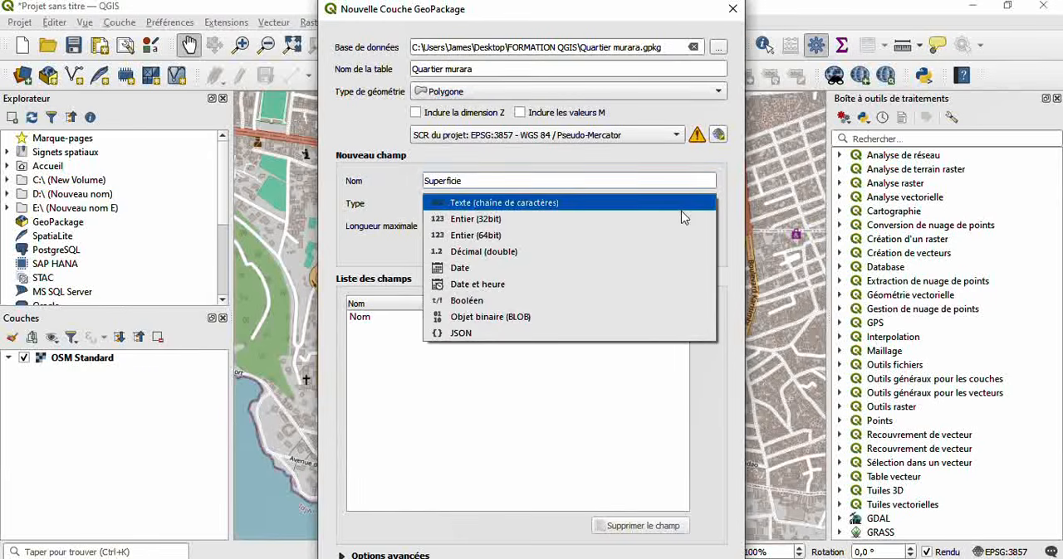
click(498, 235)
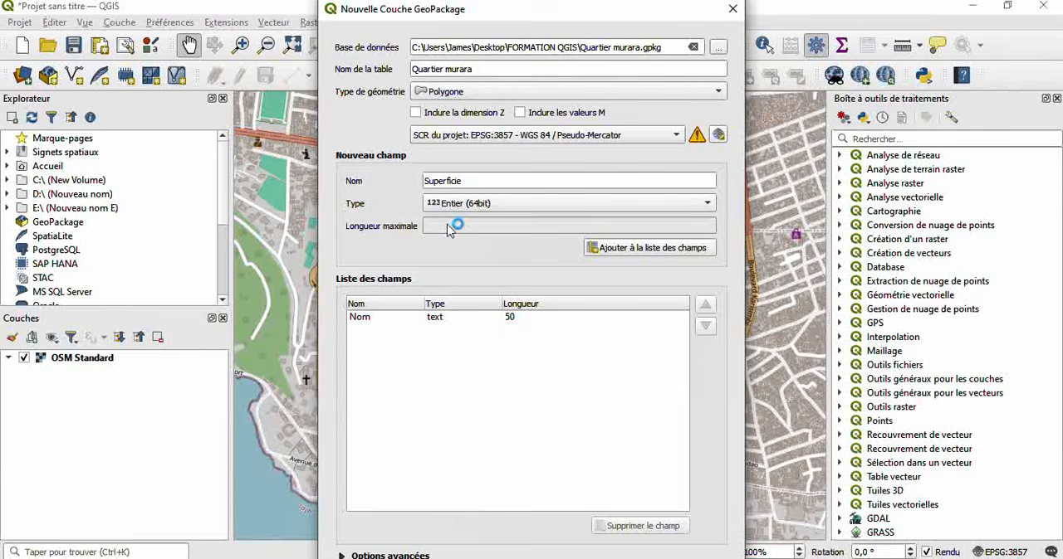
click(635, 248)
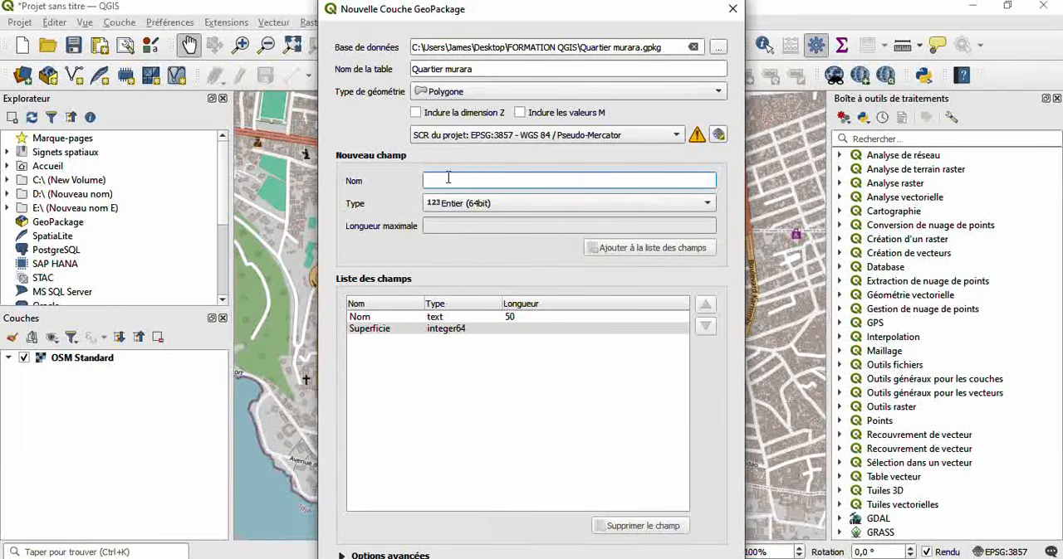
- Add a field named Modification of type Date to the field list
text(Modification)
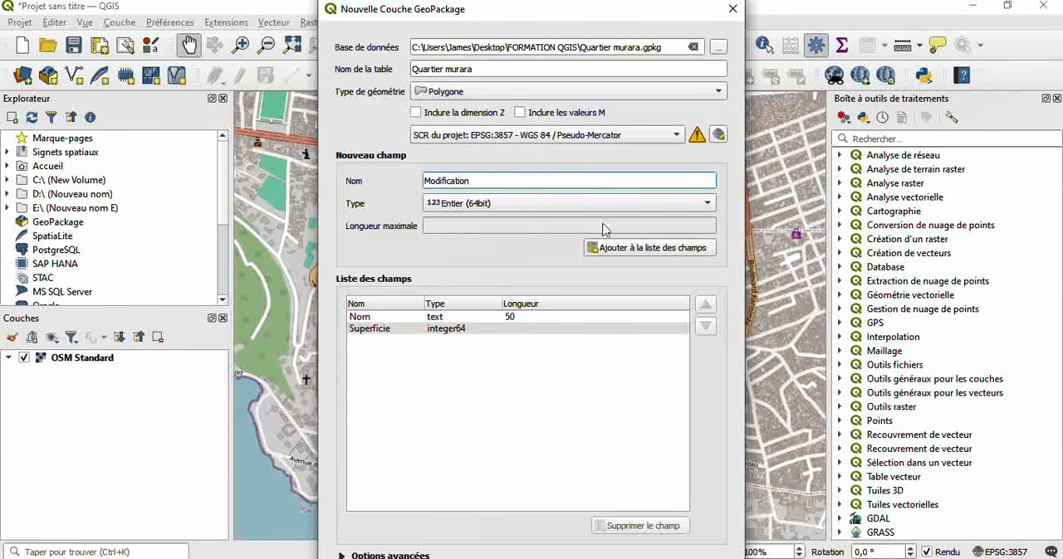
click(498, 211)
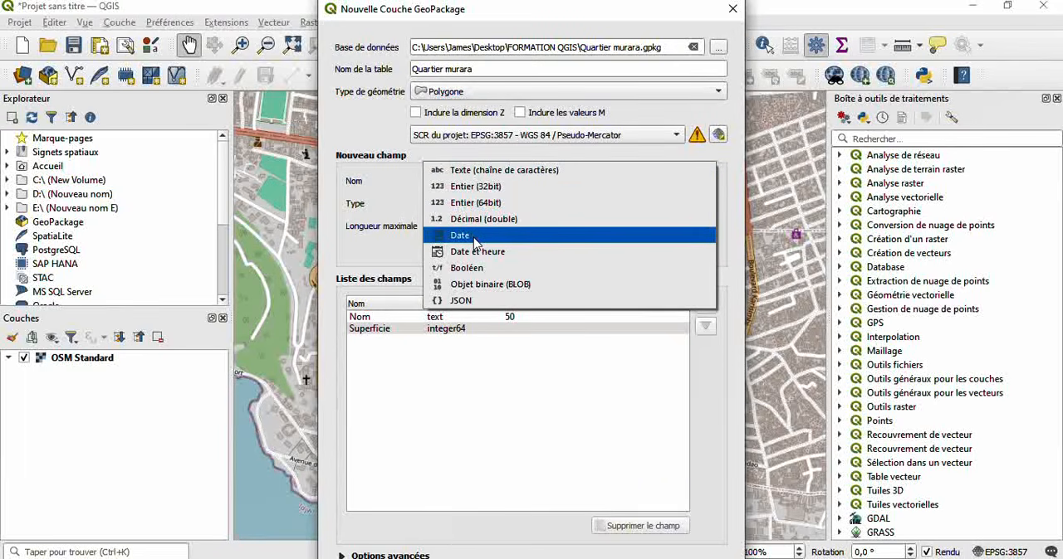
click(473, 236)
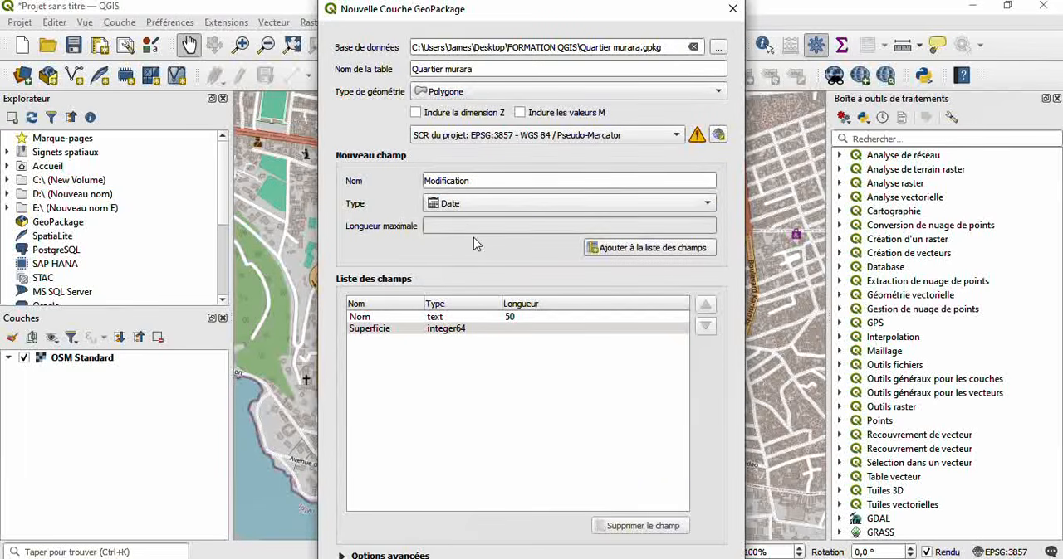
click(581, 203)
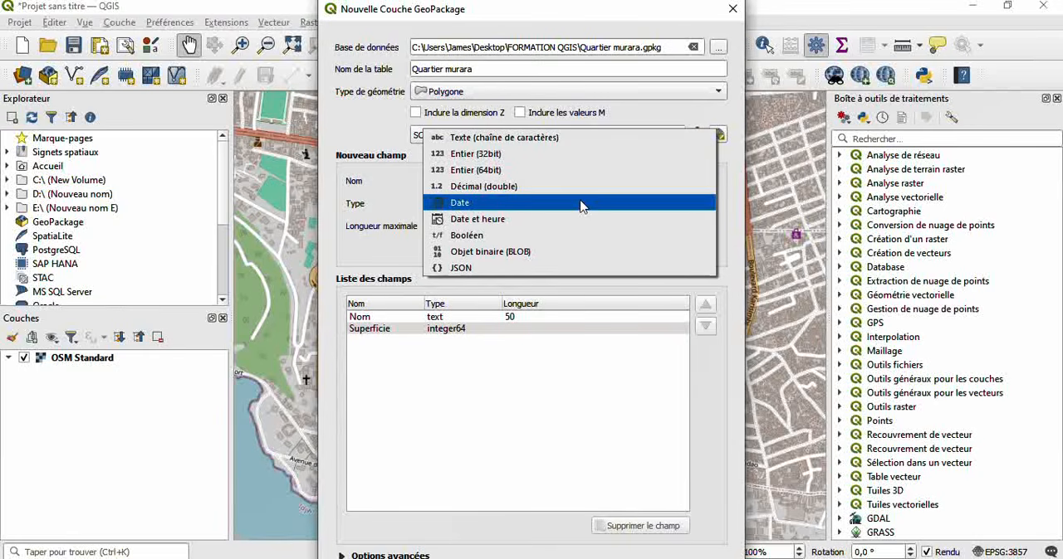
click(581, 204)
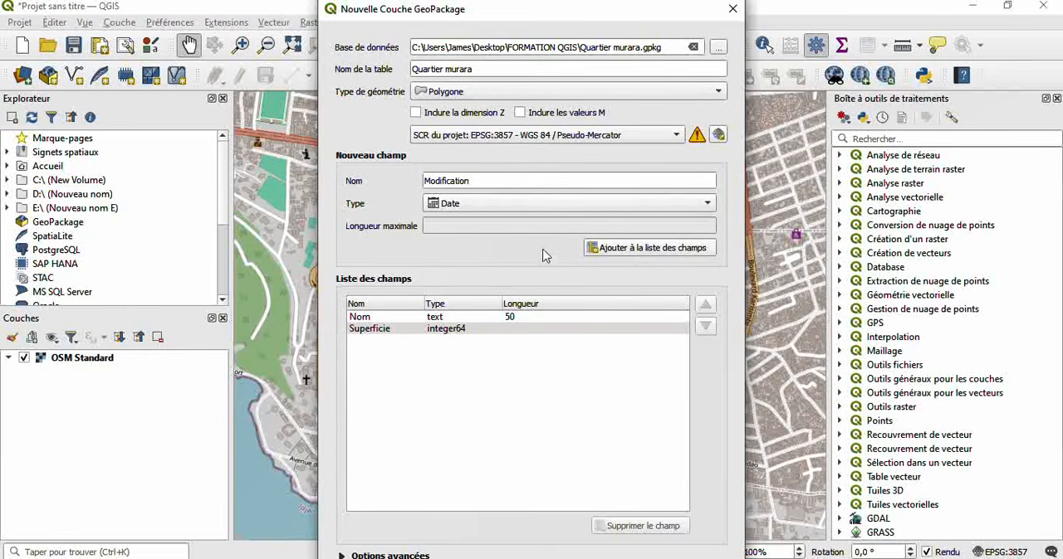
click(644, 257)
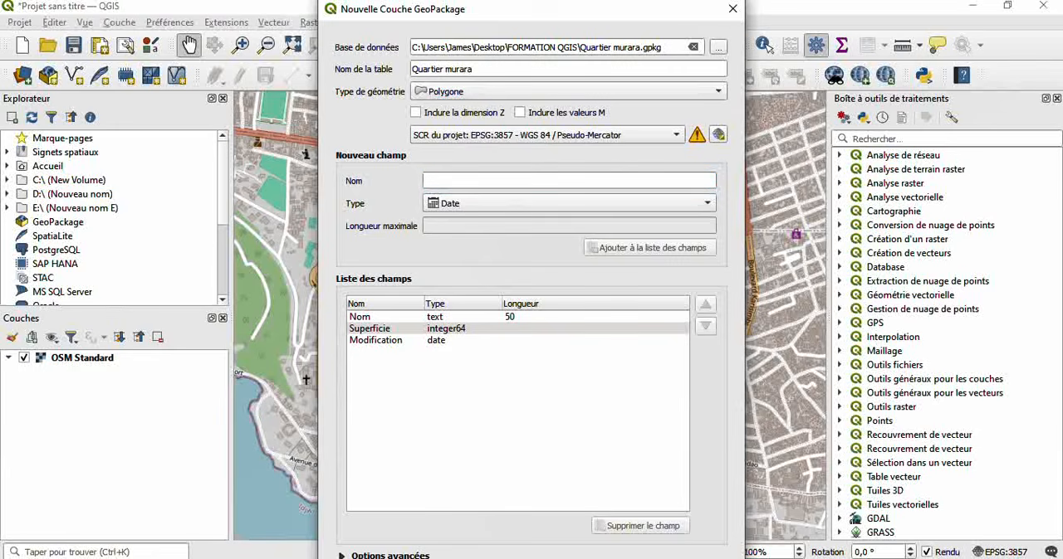
- Create the GeoPackage layer, and hide and redisplay the OSM Standard basemap
click(548, 558)
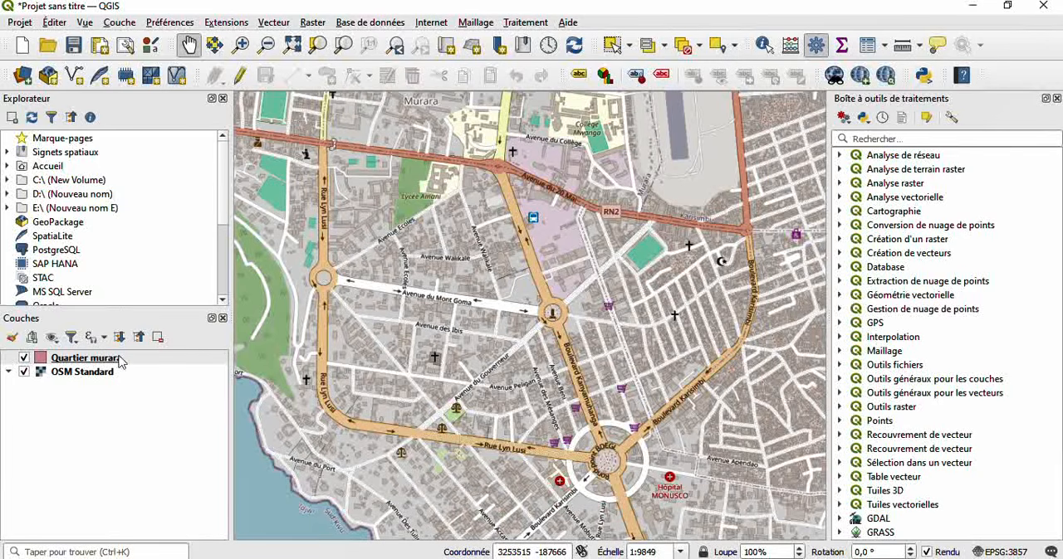
click(24, 373)
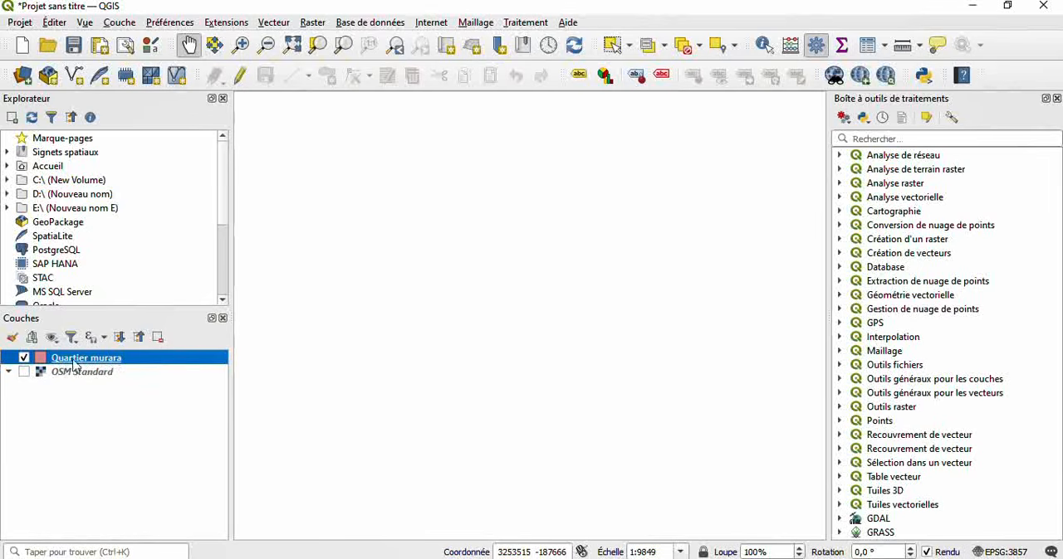
click(24, 372)
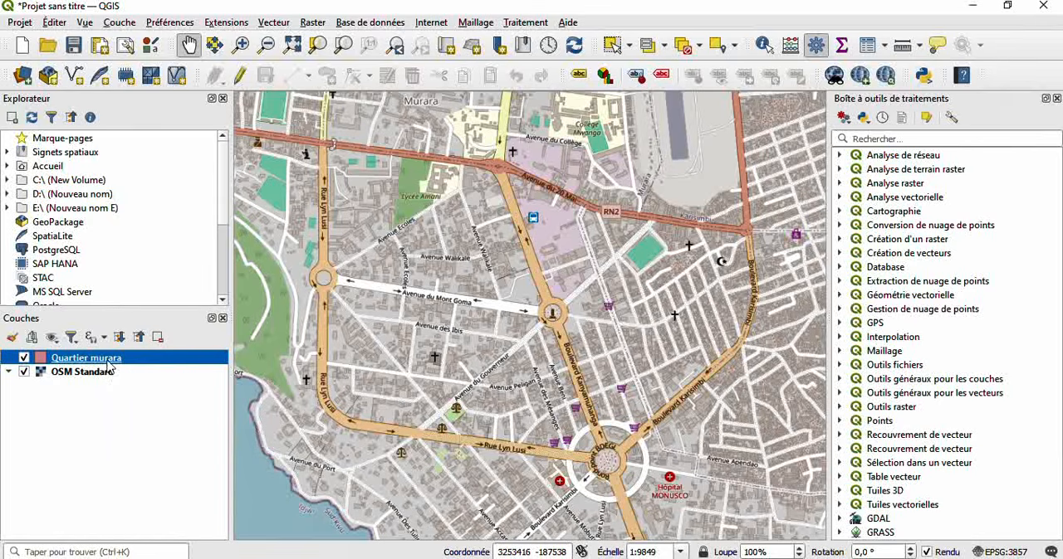
- Put the Quartier murara layer into edit mode and activate adding a polygon feature
drag(110, 363, 152, 368)
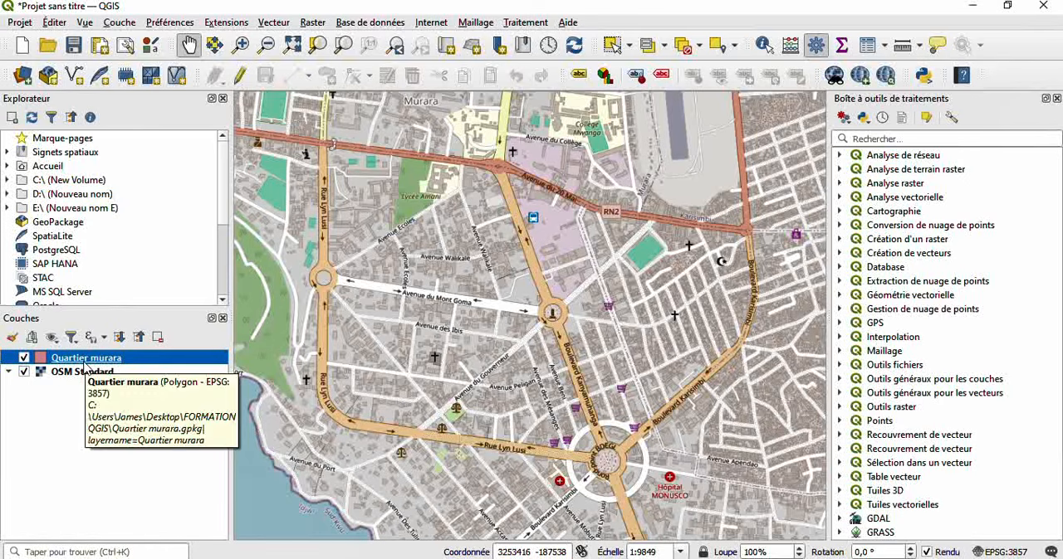
click(241, 76)
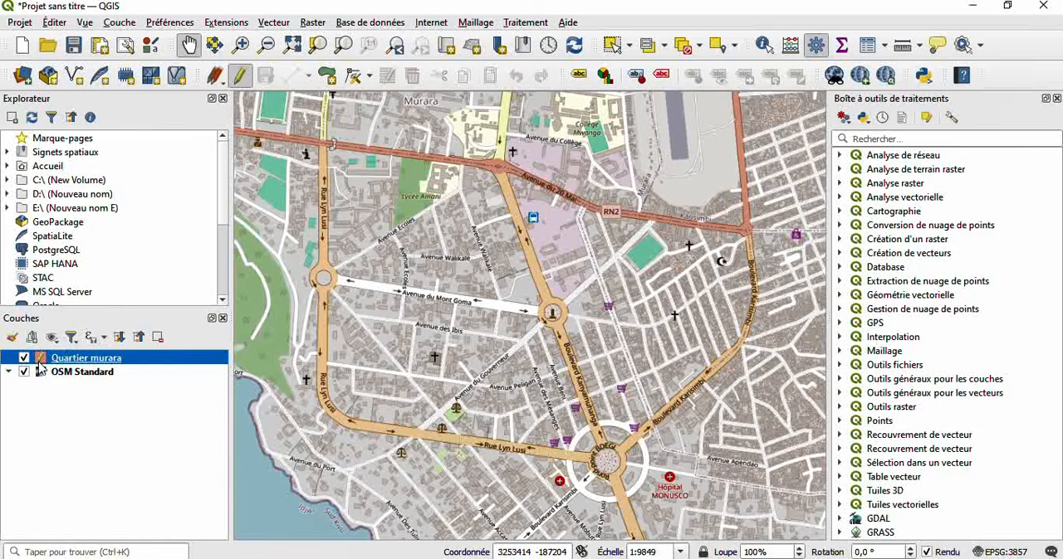
click(329, 79)
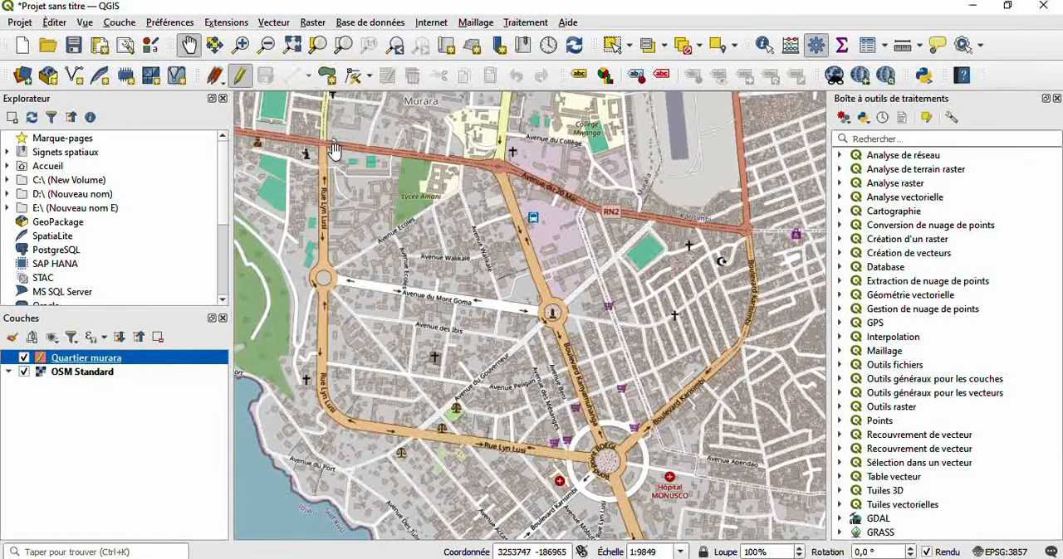
click(329, 79)
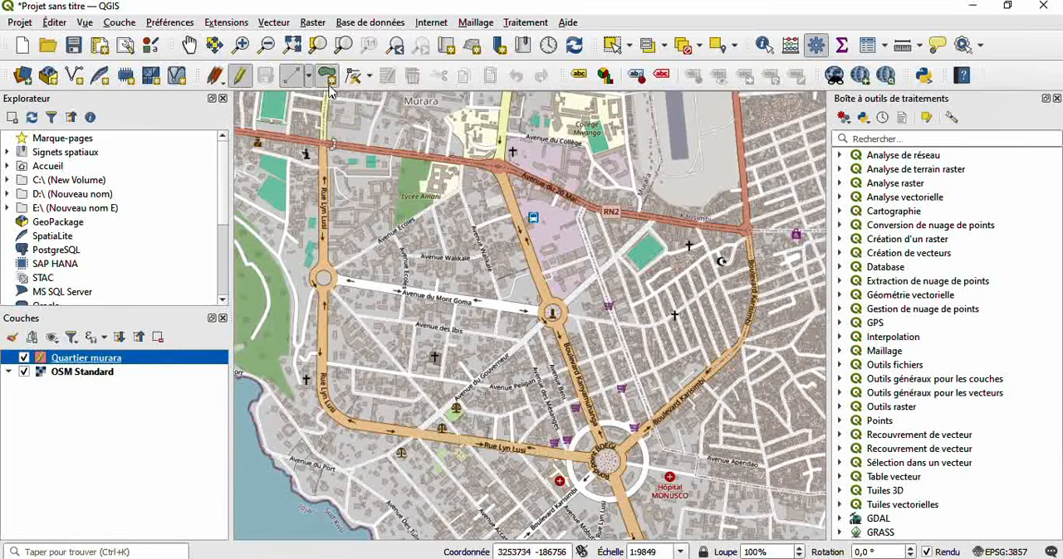
- Trace the district polygon's western boundary along Rue Lyn Lusi, from Avenue du 20 Mai around the roundabout to the southwest bend
click(328, 149)
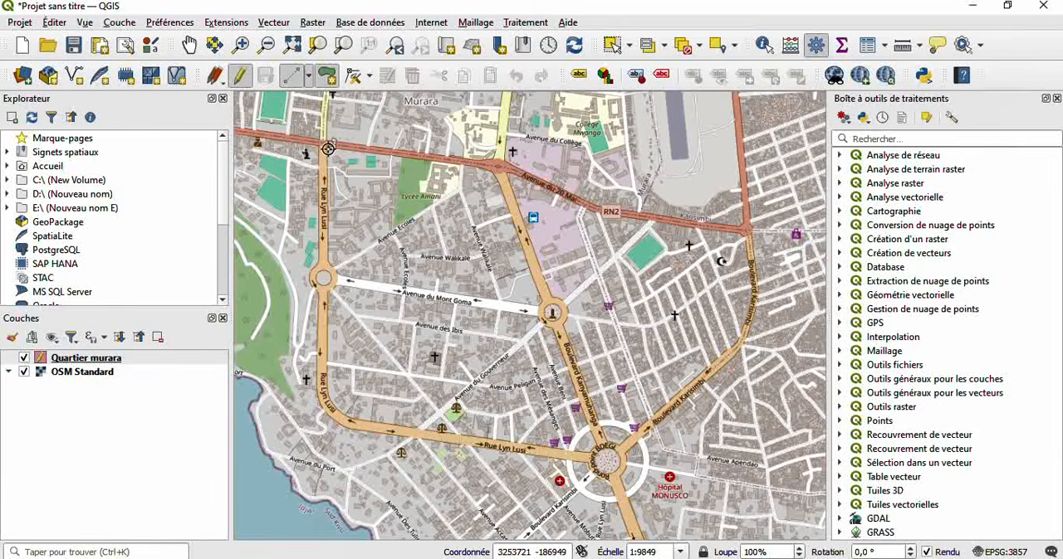
click(336, 271)
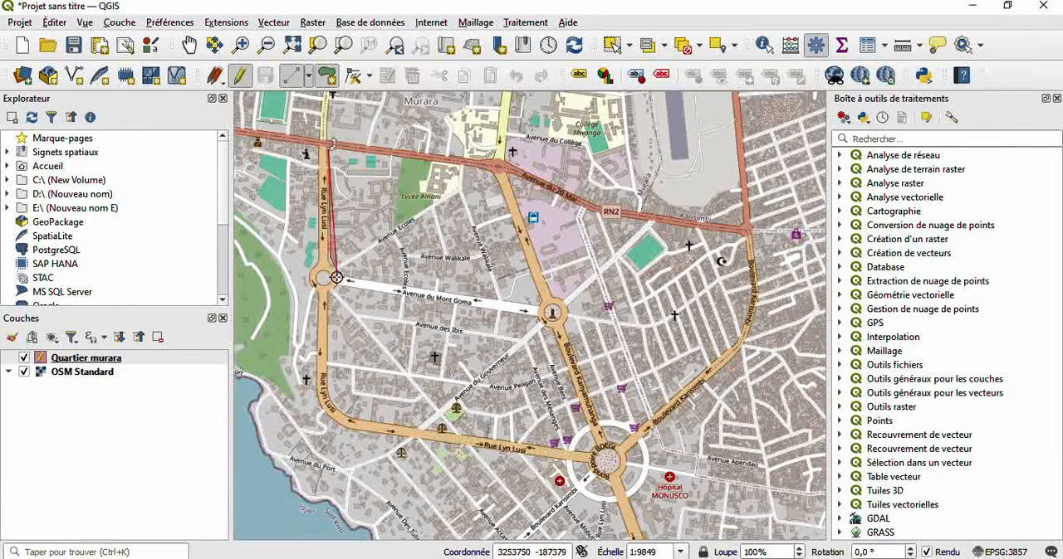
click(336, 283)
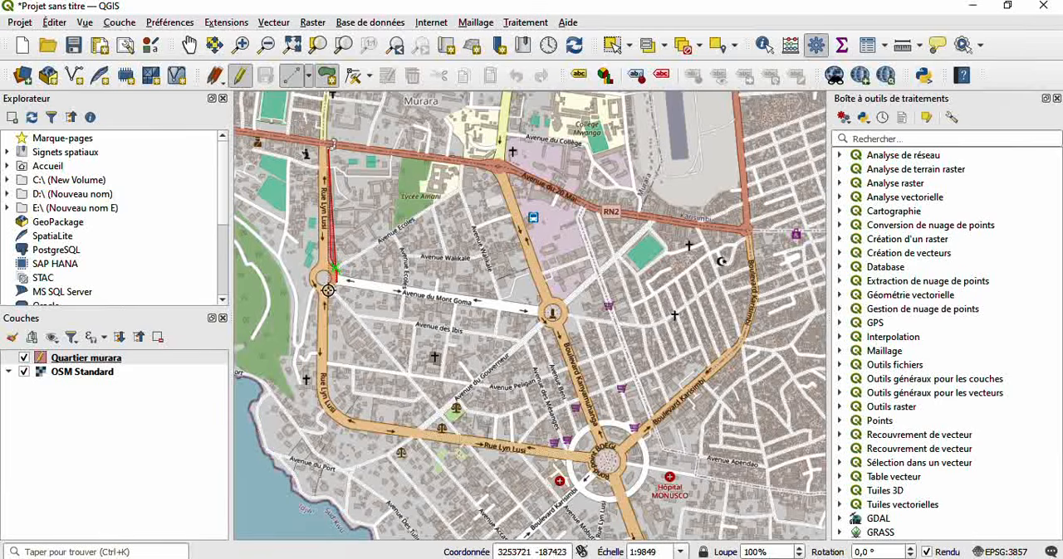
right_click(330, 291)
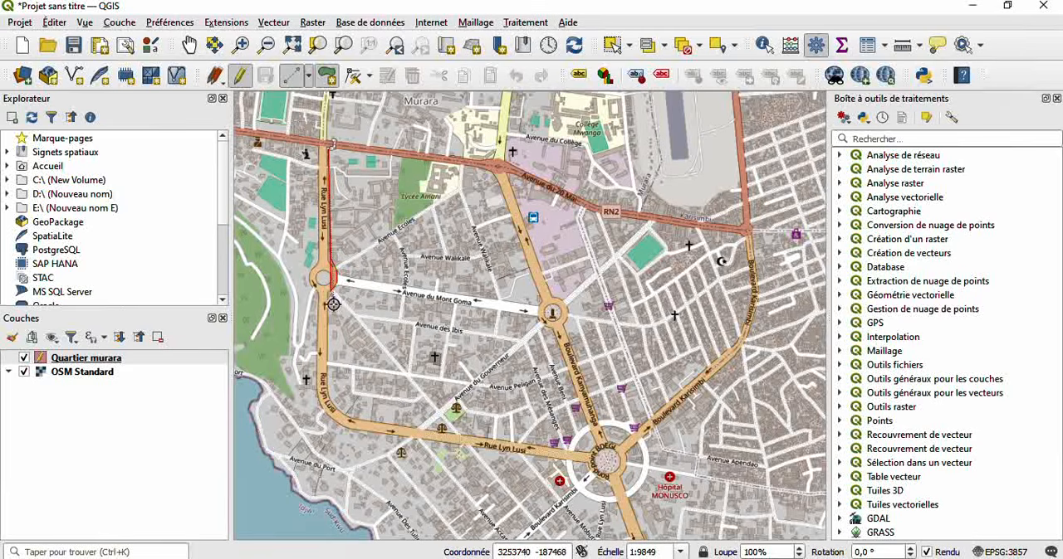
click(327, 368)
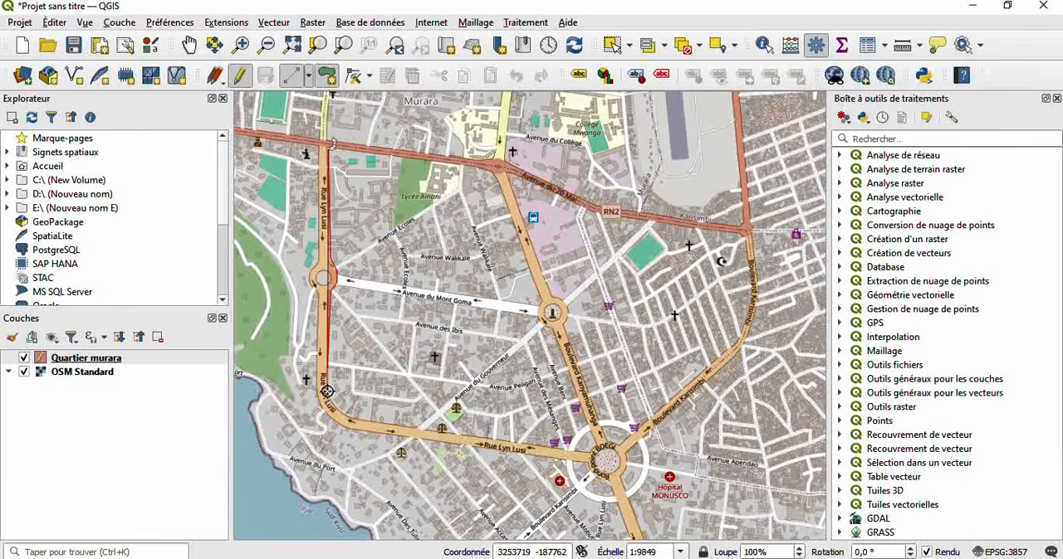
click(328, 392)
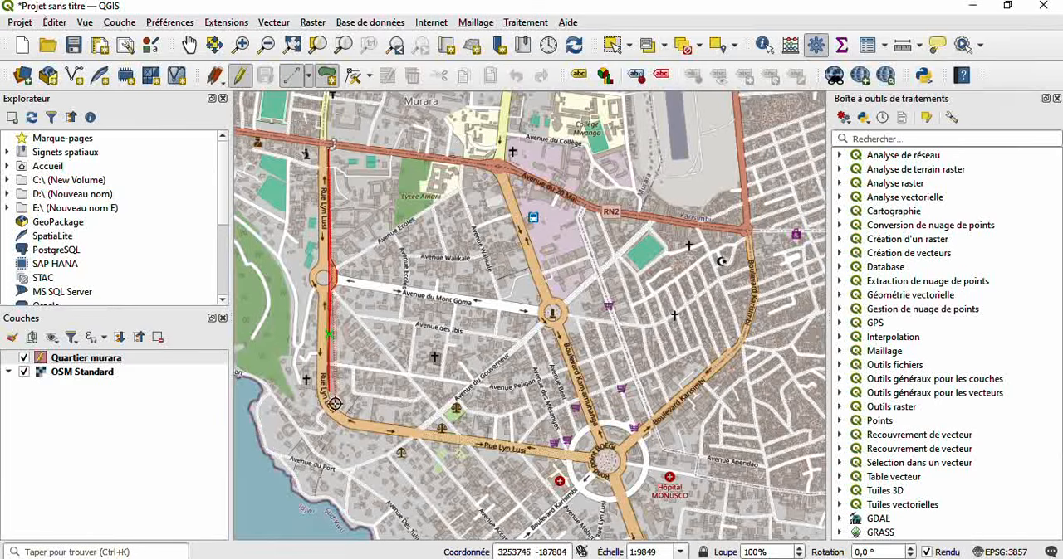
click(332, 402)
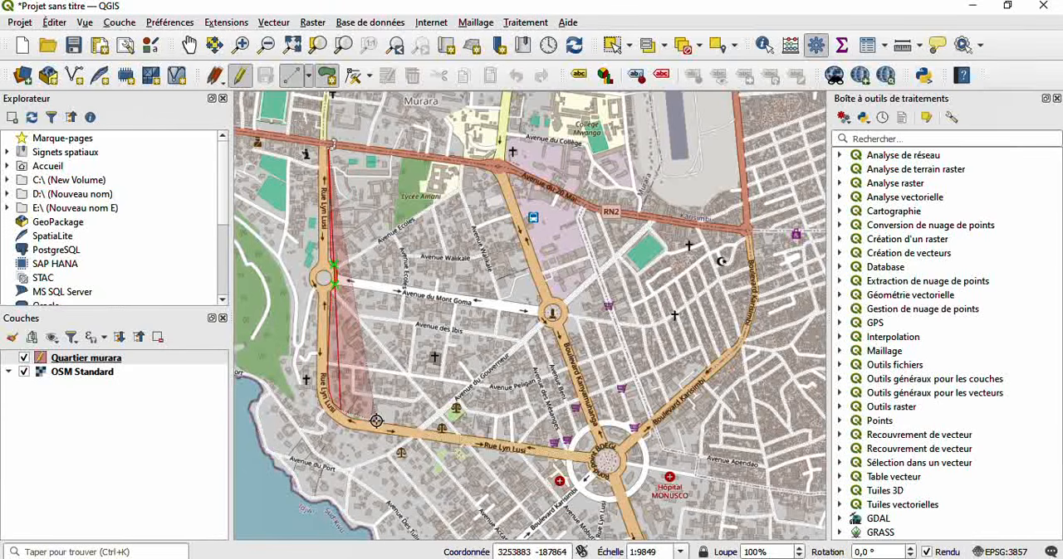
- Continue the polygon's southern boundary along Rue Lyn Lusi to the large roundabout at Boulevard Karisimbi
click(378, 421)
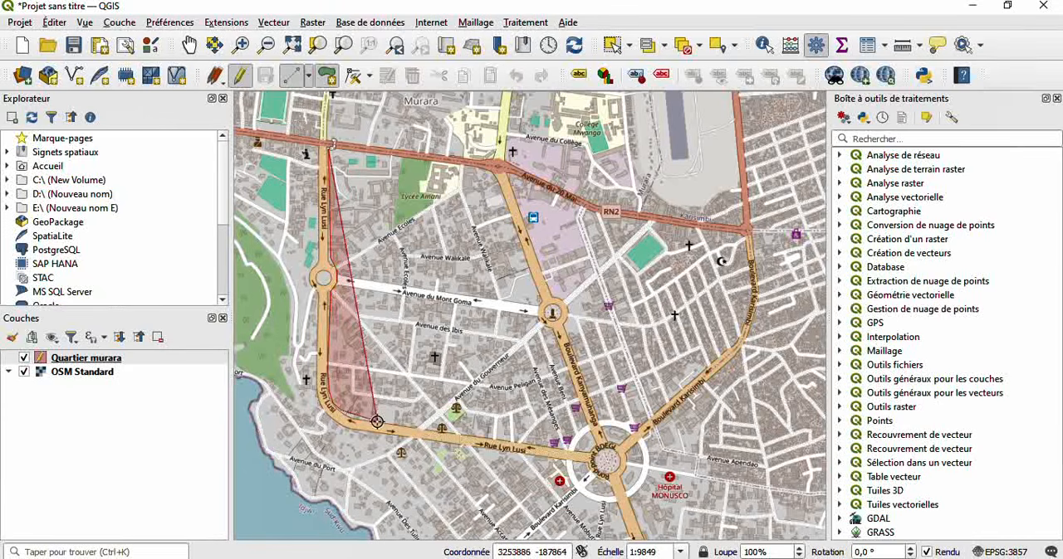
click(421, 429)
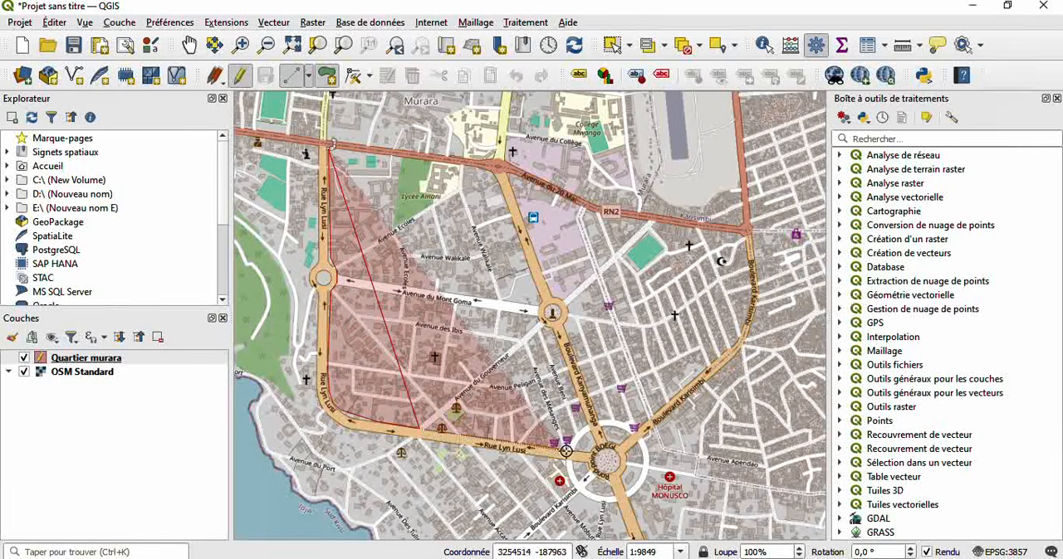
click(595, 448)
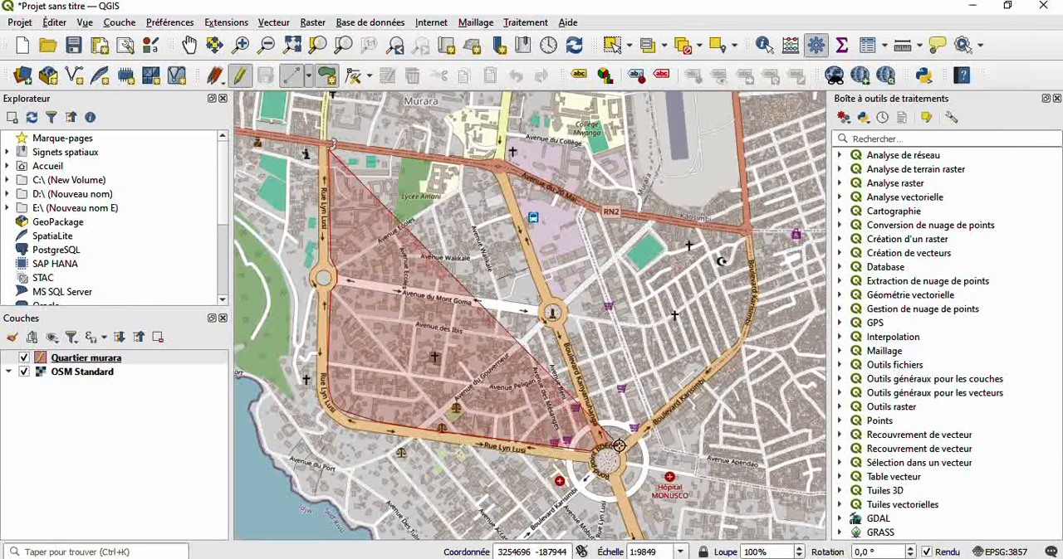
- Trace the eastern boundary along Boulevard Karisimbi and the northern one along Avenue du 20 Mai, finishing the polygon at its starting corner
click(729, 347)
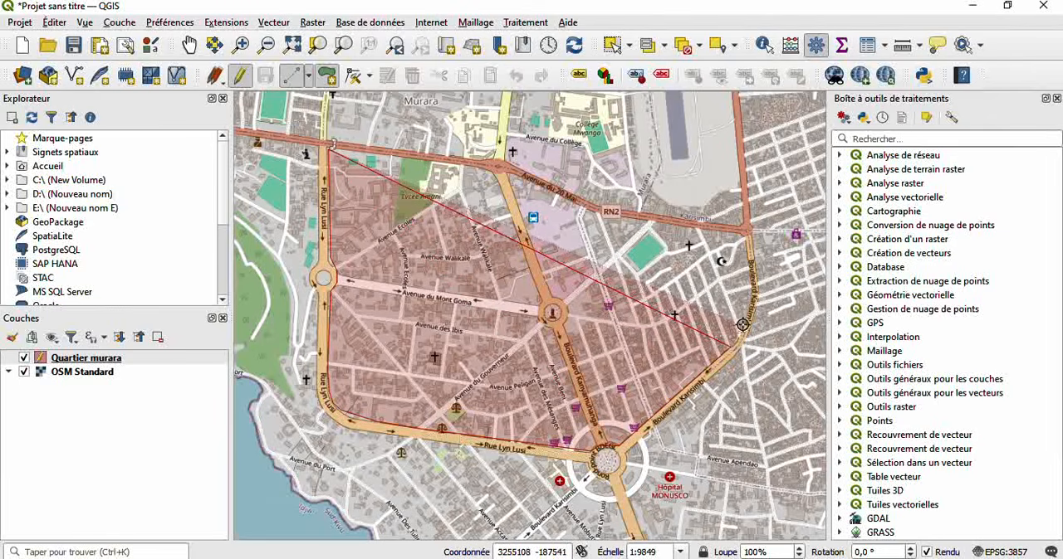
click(747, 316)
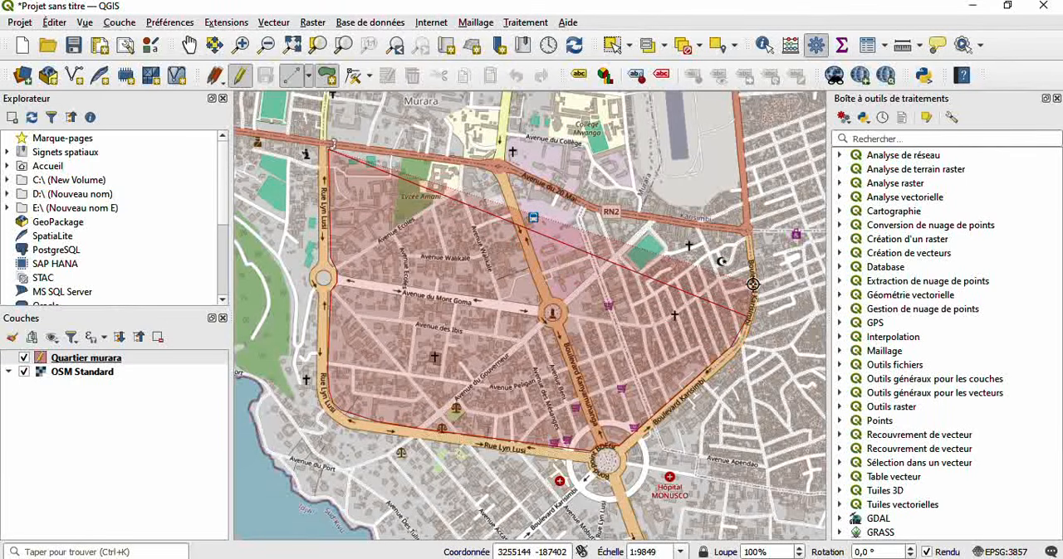
click(746, 237)
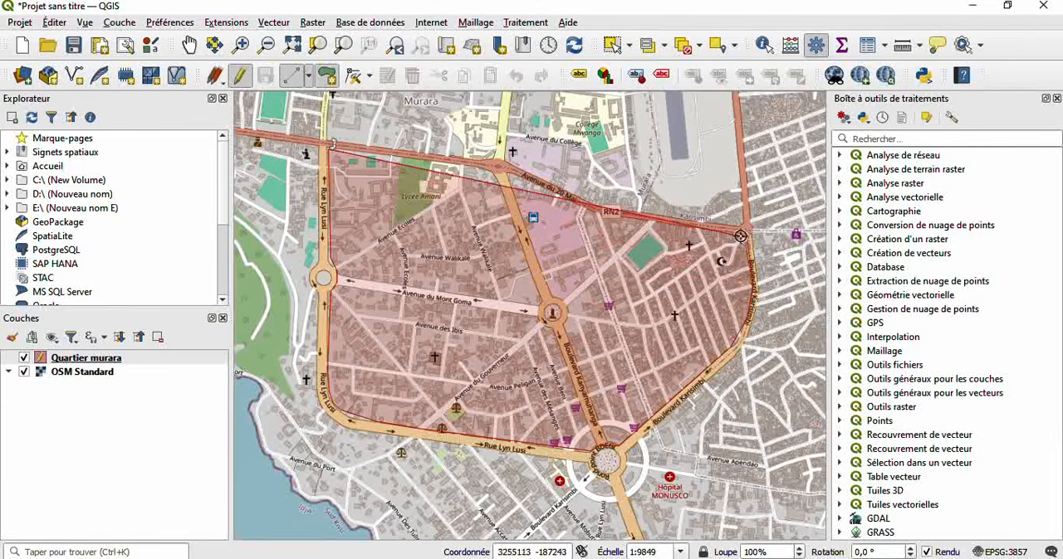
click(583, 206)
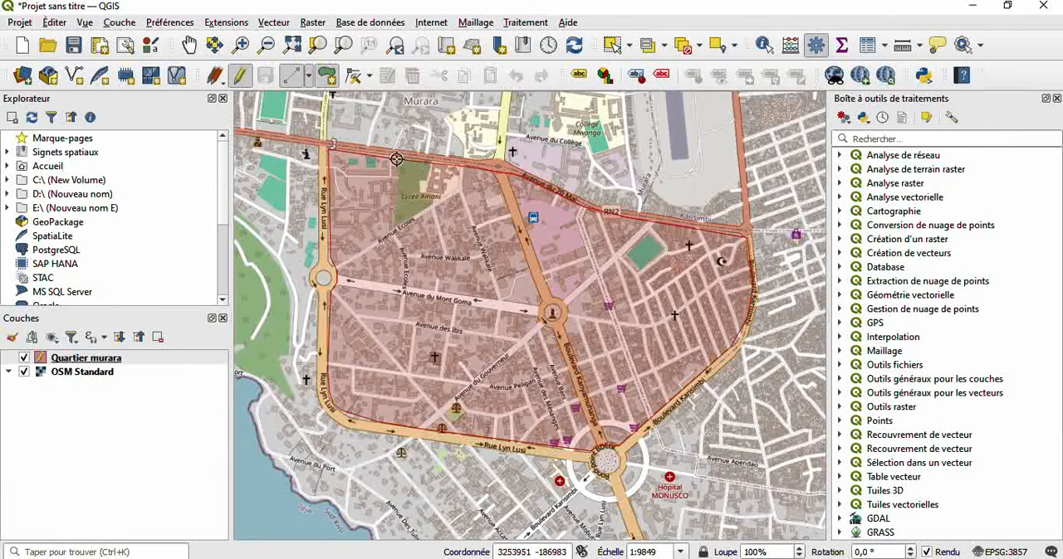
right_click(329, 153)
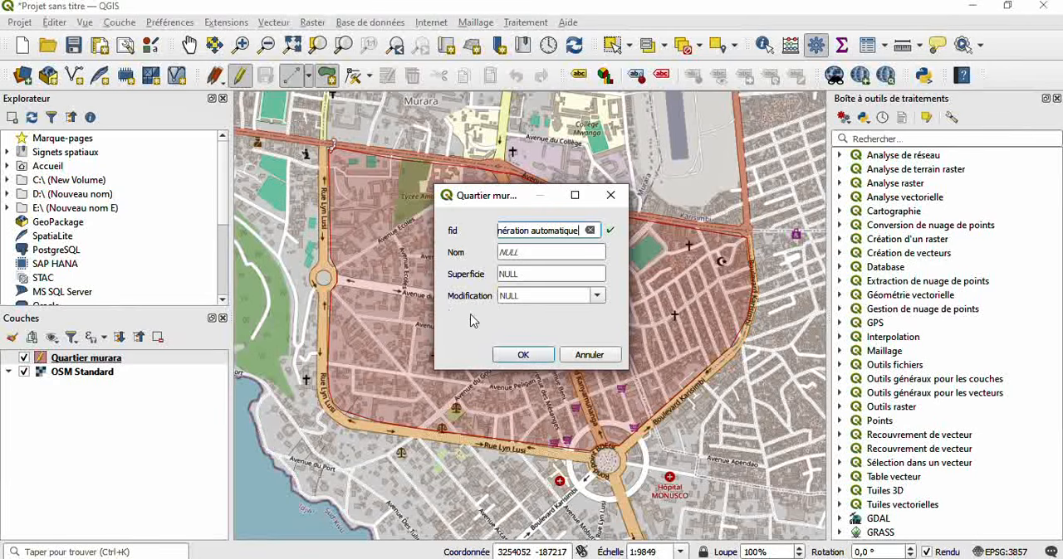
- Save the new polygon's attributes with Nom MURARA, Superficie 2400 and Modification date 2025-06-15
click(530, 255)
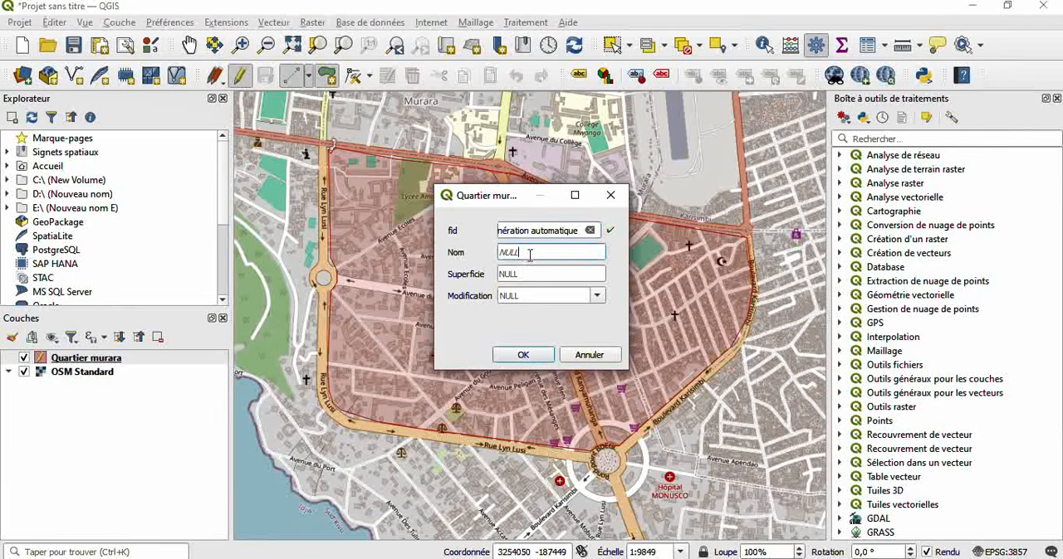
key(BackSpace)
text(MURARA)
click(528, 274)
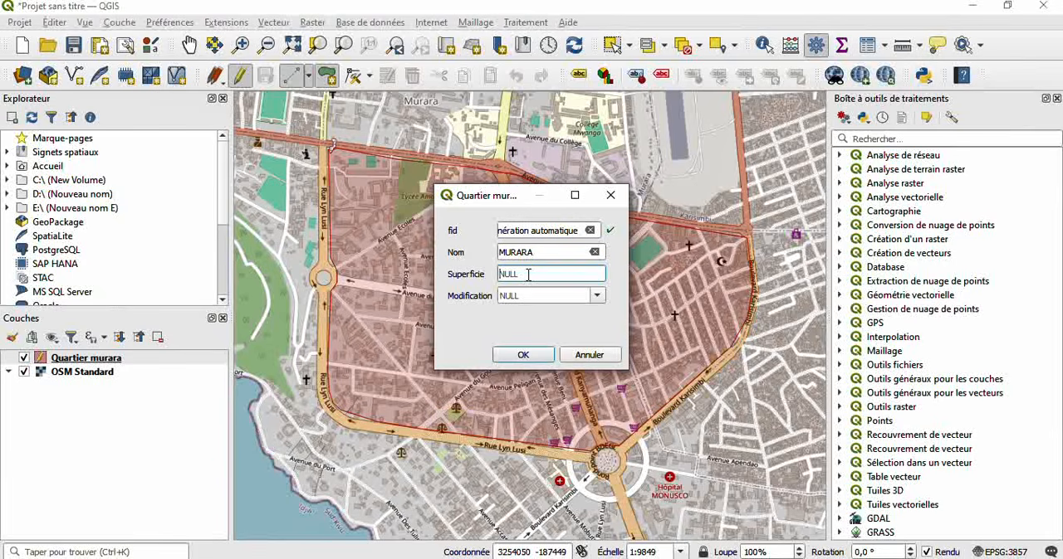
text(2400)
click(529, 295)
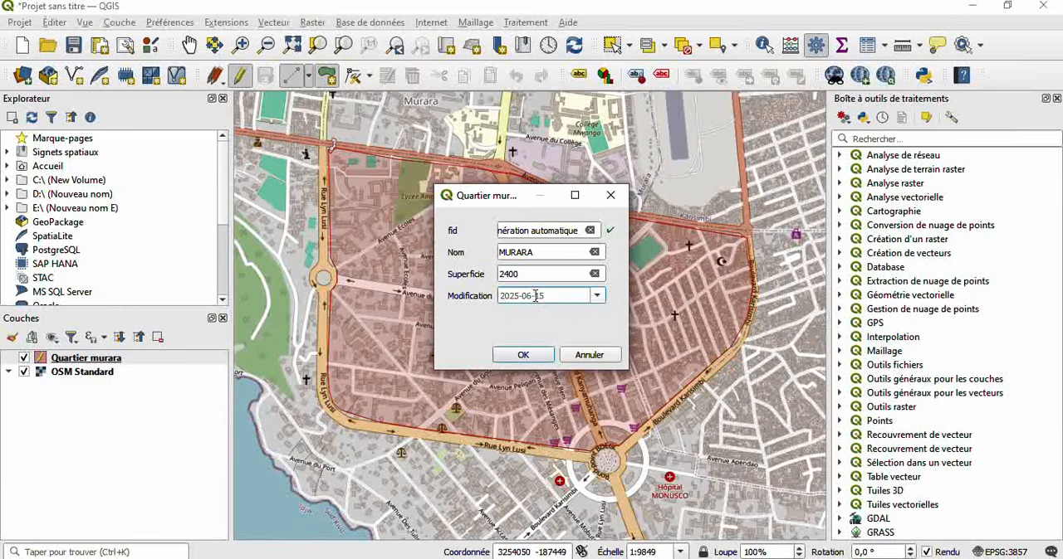
click(597, 296)
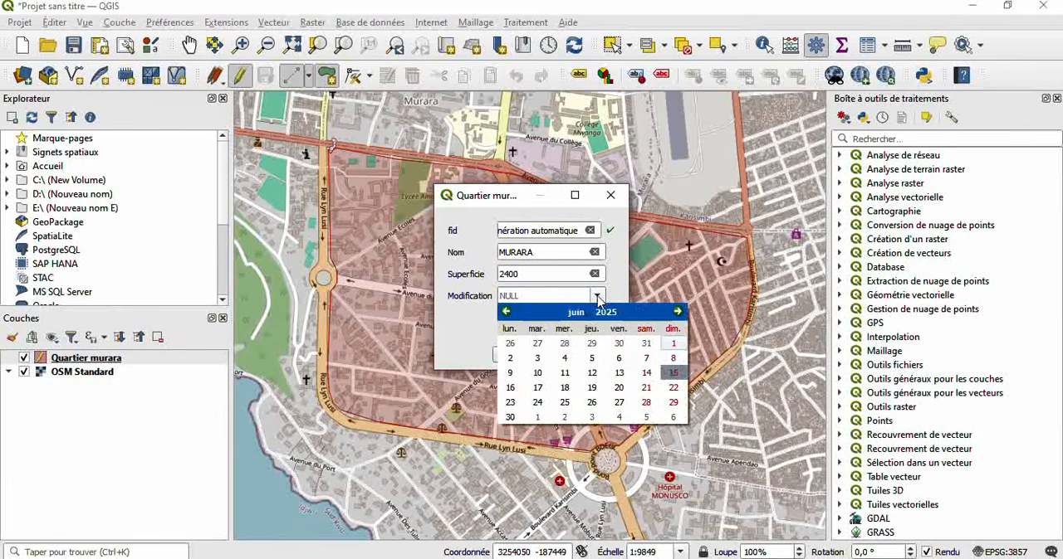
click(672, 373)
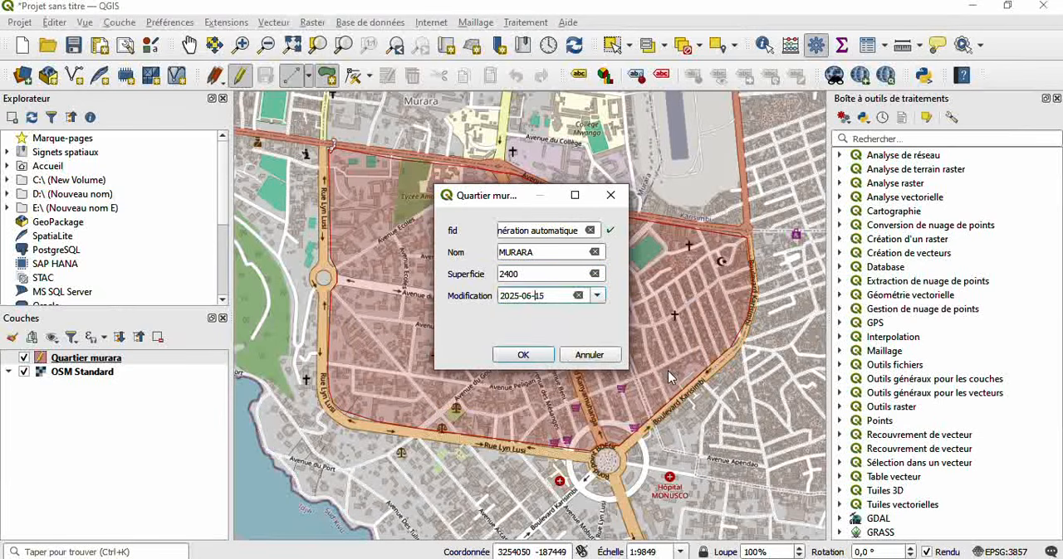
click(521, 355)
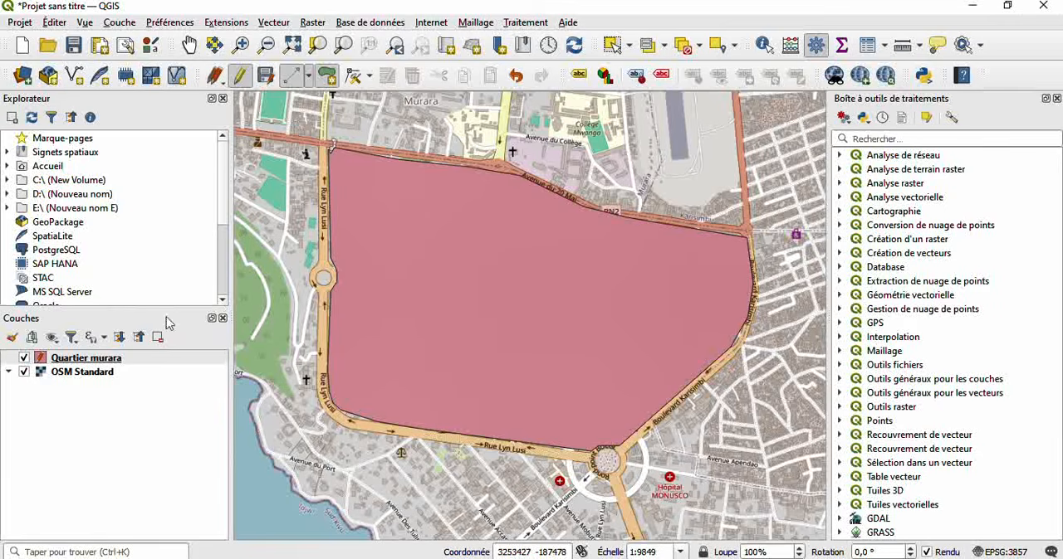
- Hide and redisplay the OSM Standard basemap to check the digitized polygon
click(23, 372)
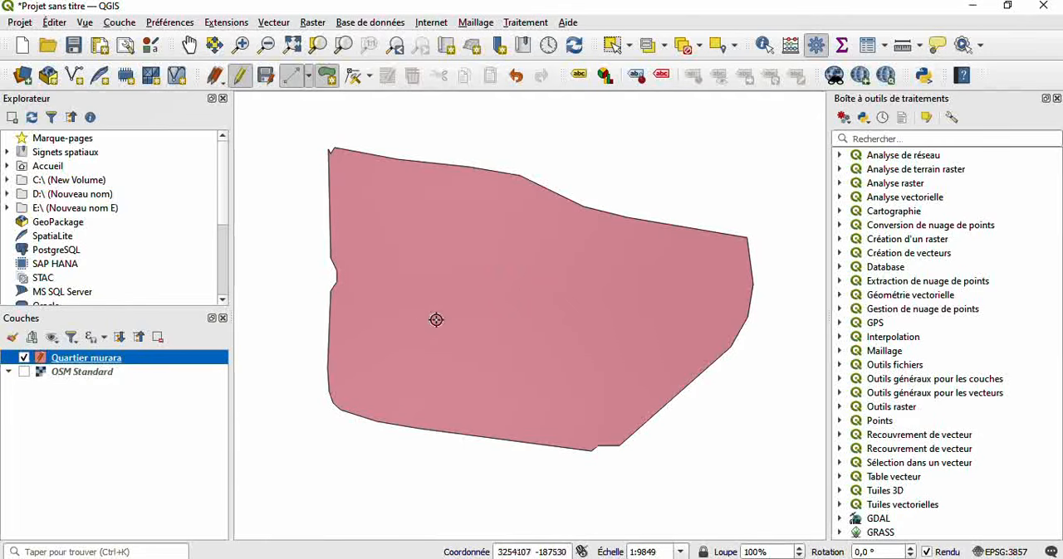
click(23, 372)
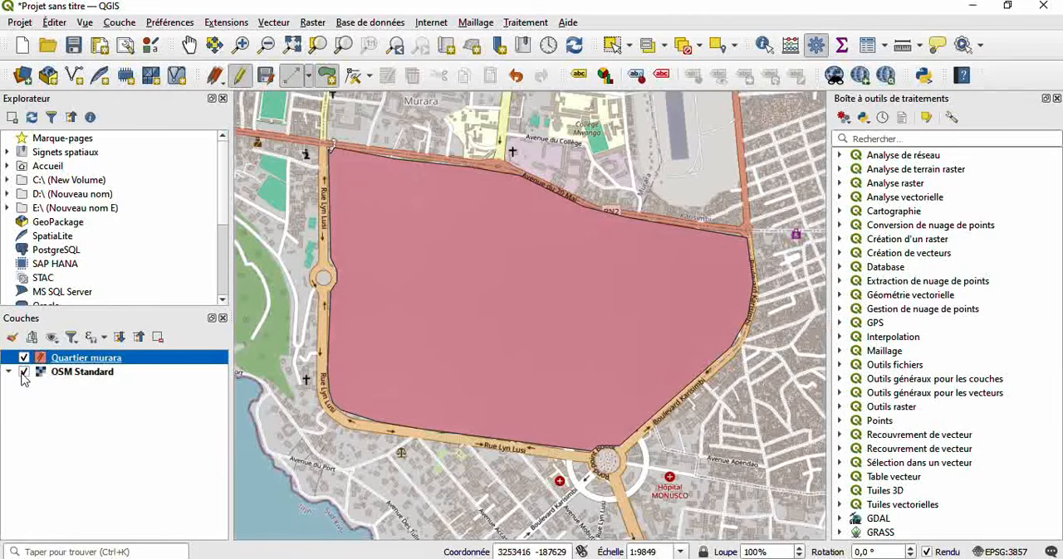
- In the Quartier murara layer's symbology, set the simple fill's style to Pas de remplissage
right_click(91, 360)
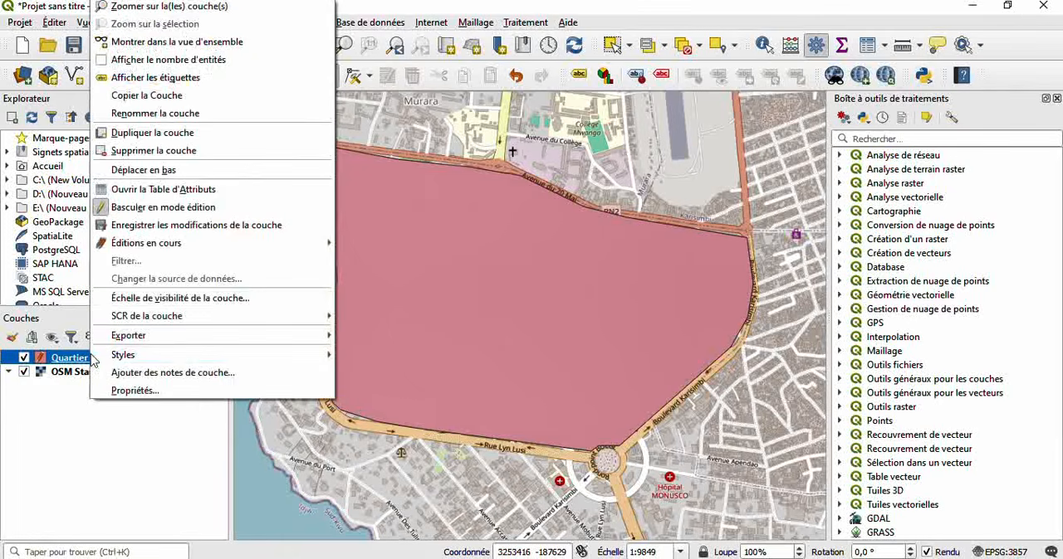
click(198, 397)
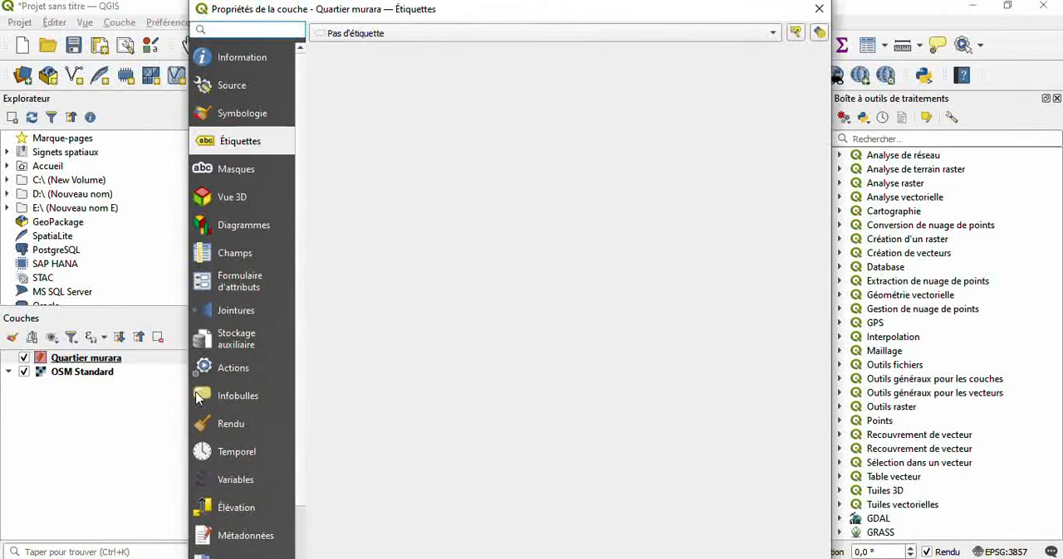
click(248, 114)
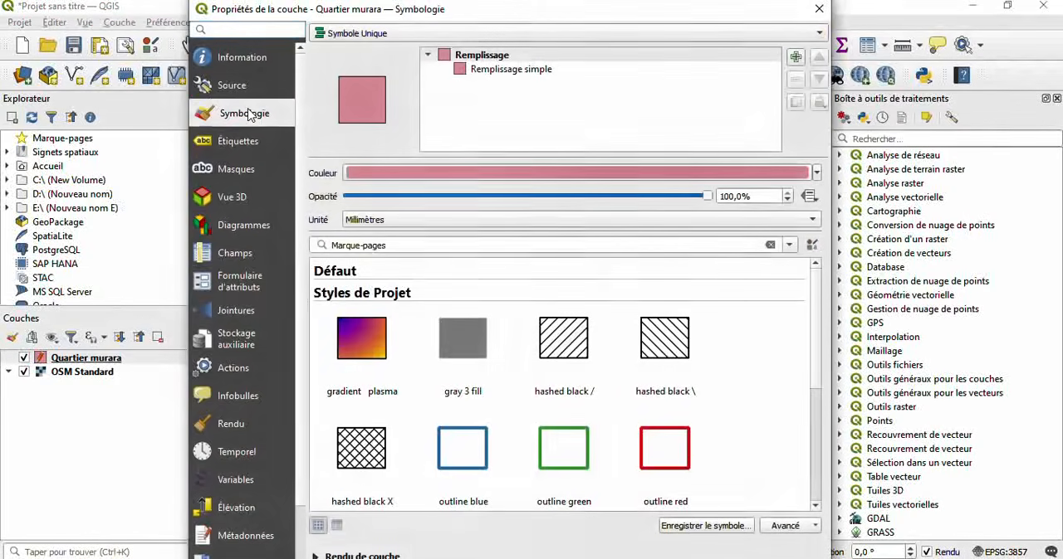
click(528, 71)
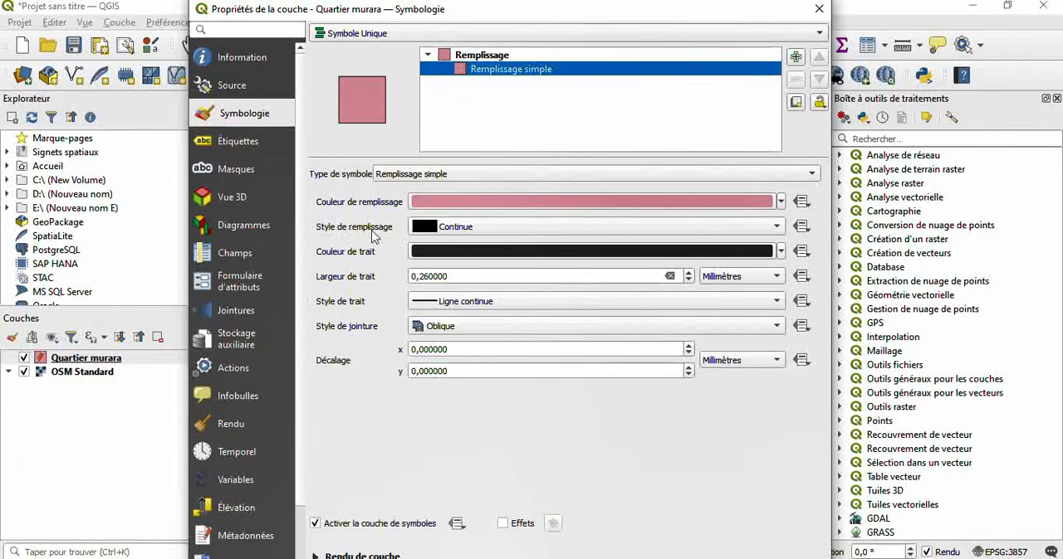
click(765, 233)
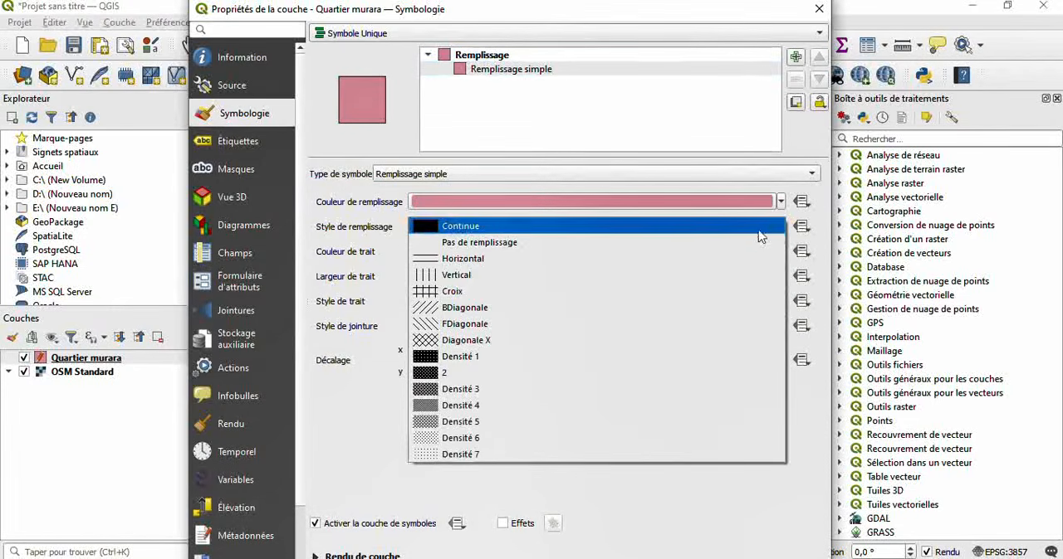
click(493, 242)
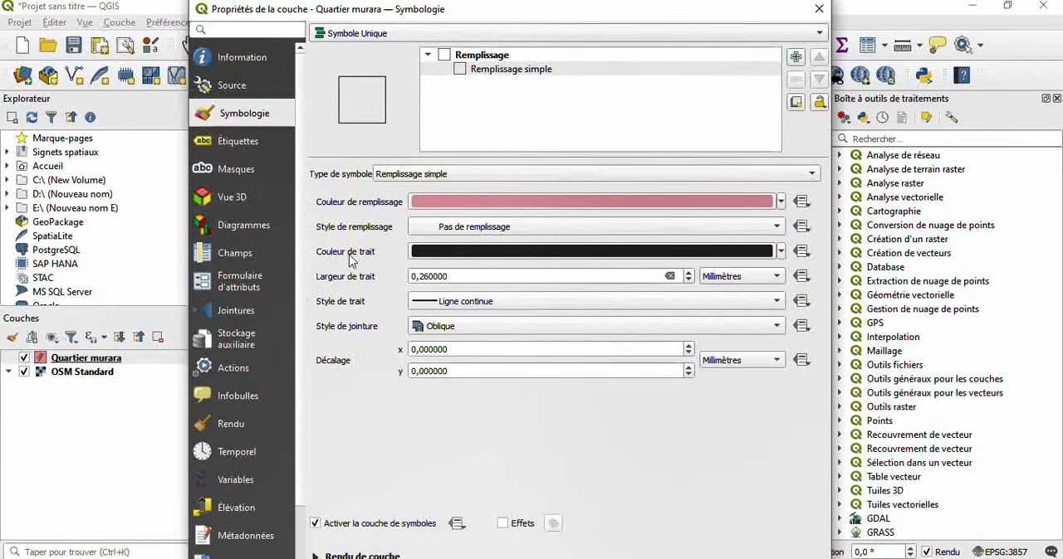
- Set the polygon's stroke colour to red and its stroke width to 0.86 mm, and apply the symbology to the layer
click(781, 253)
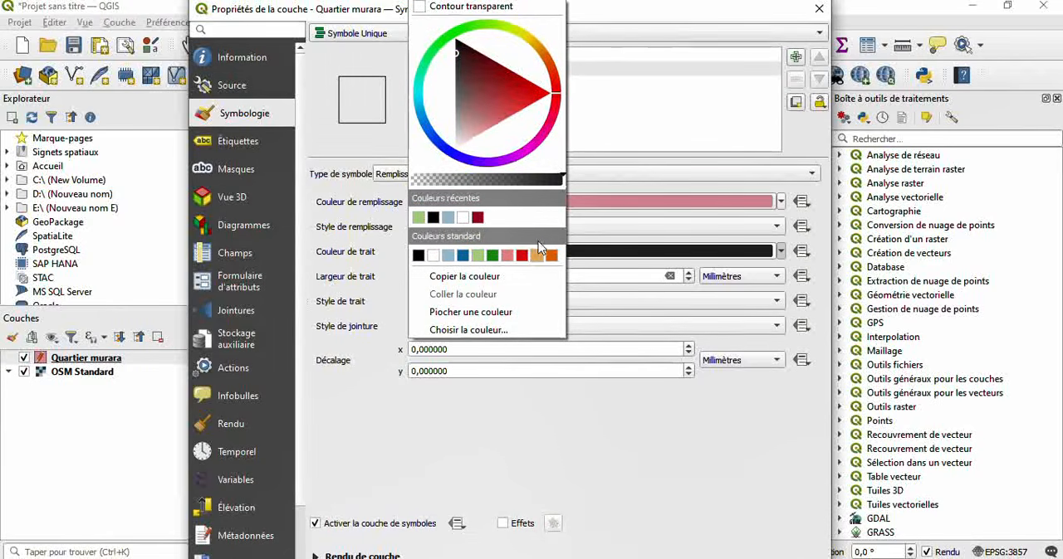
click(523, 256)
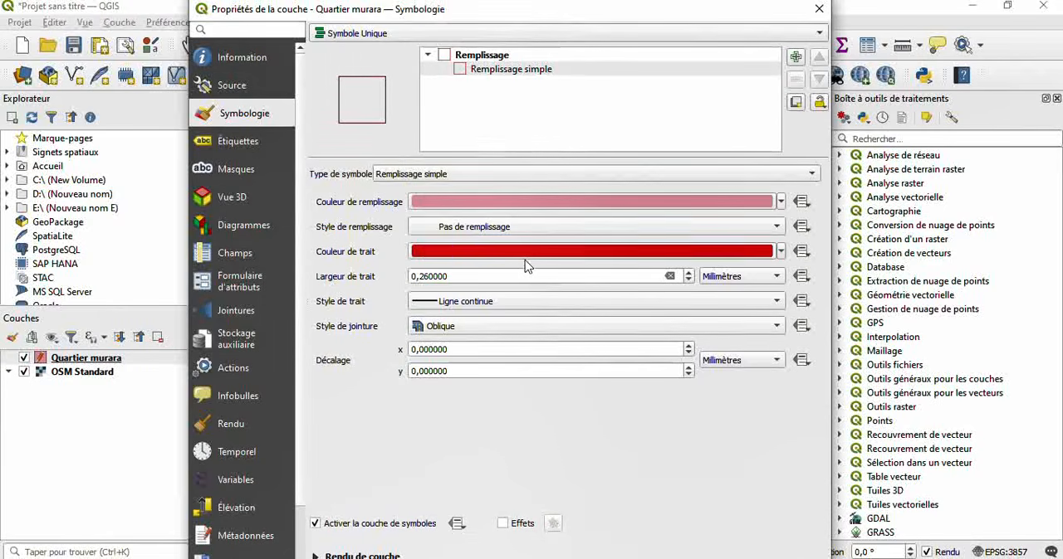
click(688, 273)
click(688, 273)
click(688, 273)
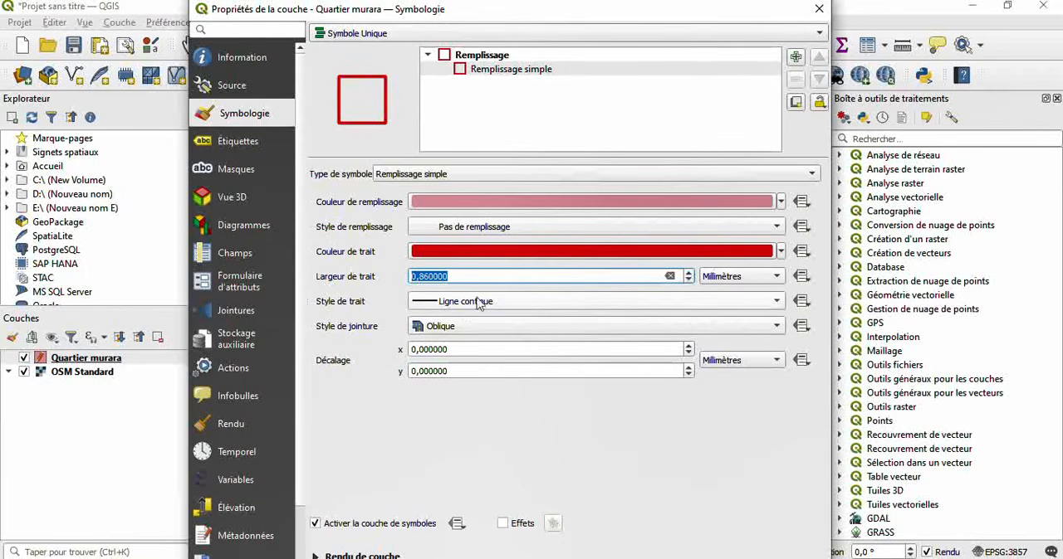
click(610, 558)
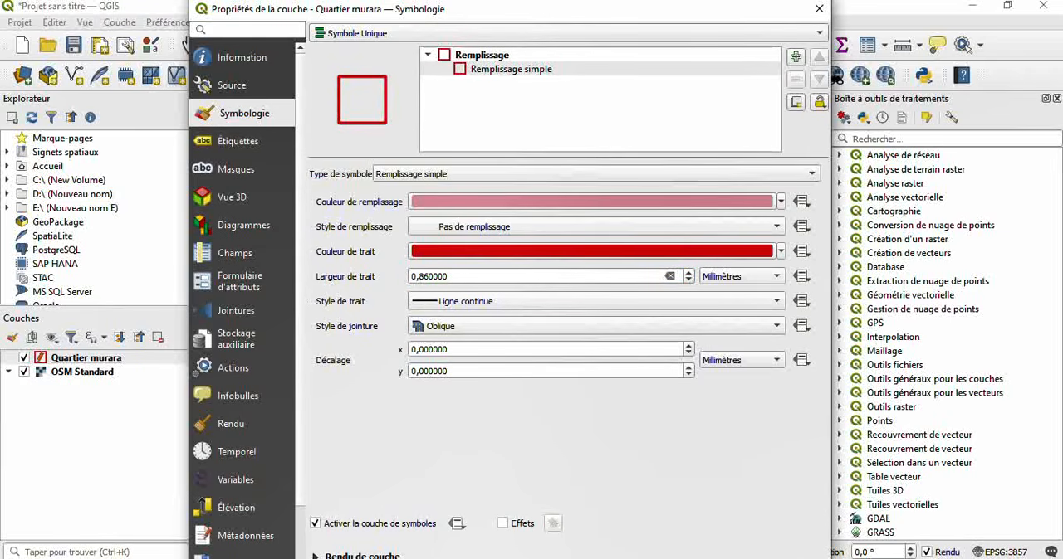
click(588, 558)
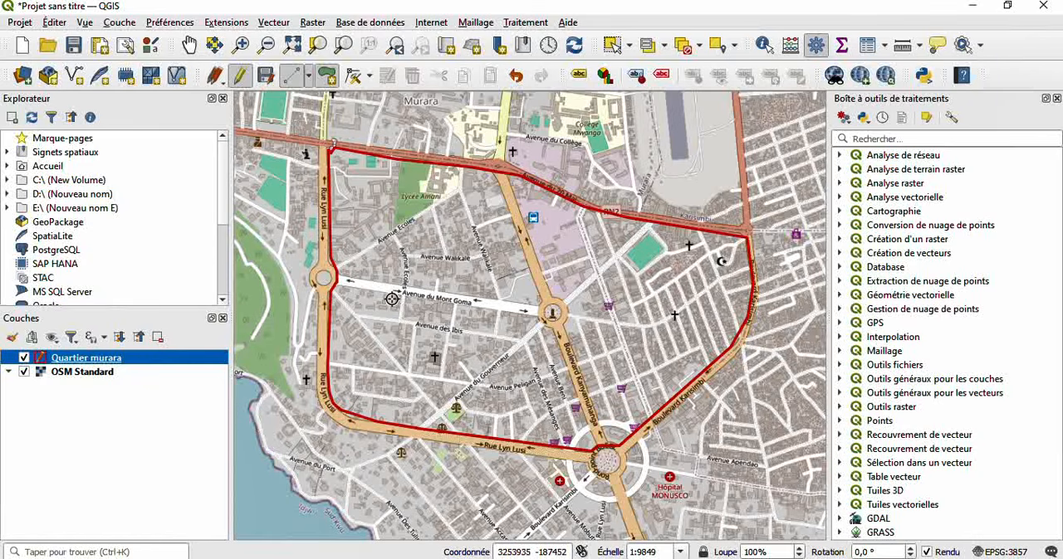
- Turn on Étiquettes simples for the Quartier murara layer with Nom as the label value, and apply the labelling
right_click(187, 363)
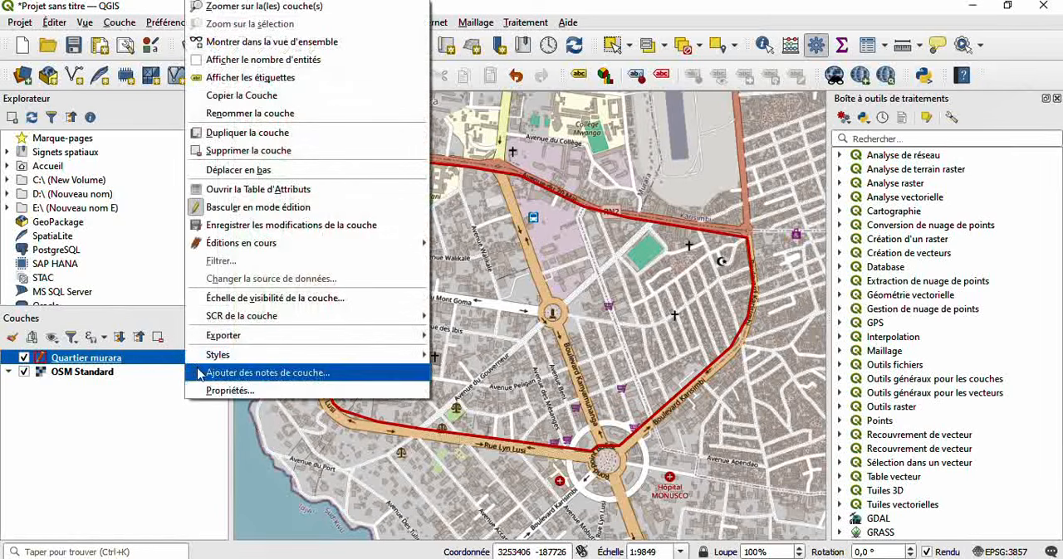
click(219, 392)
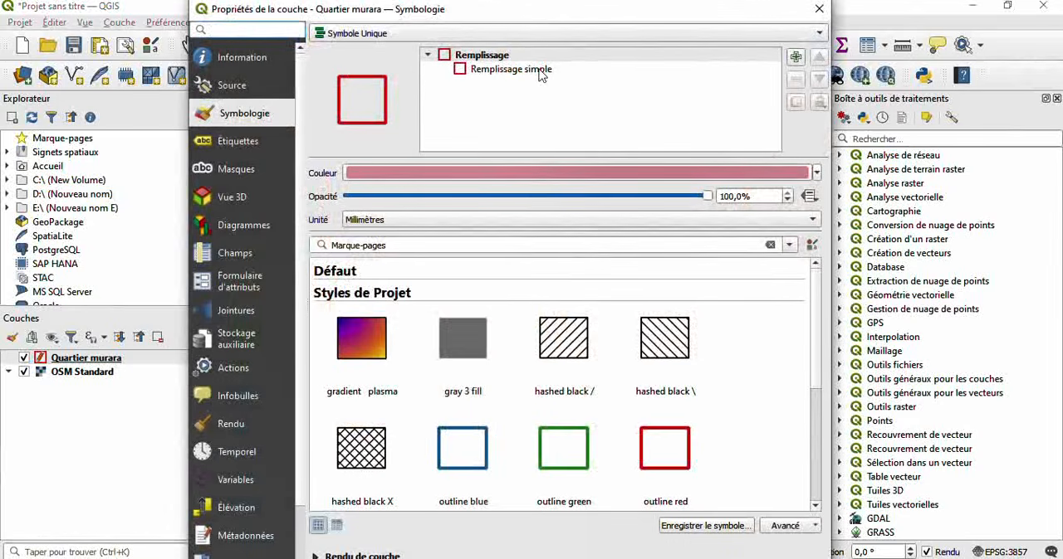
click(264, 146)
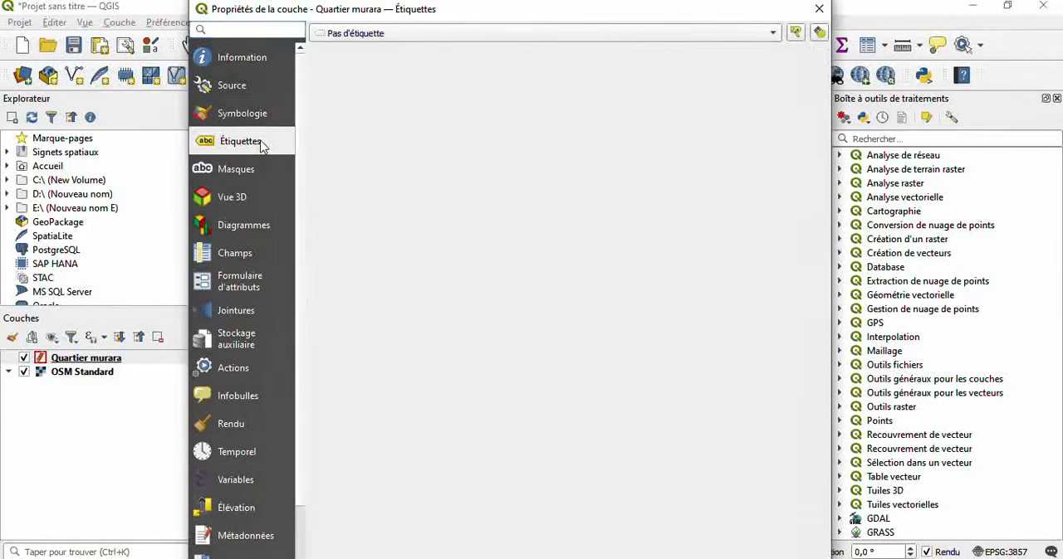
click(432, 31)
click(397, 49)
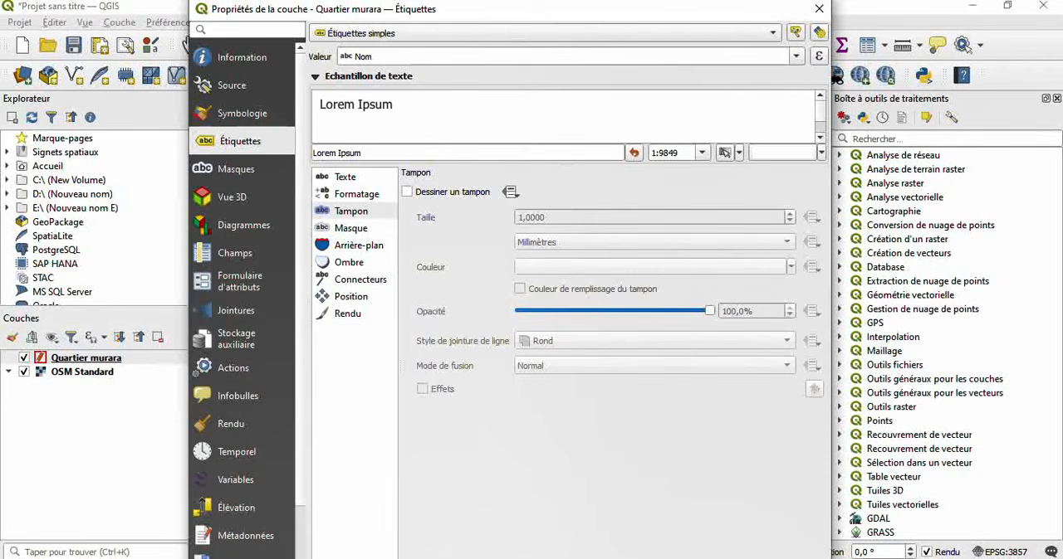
key(Return)
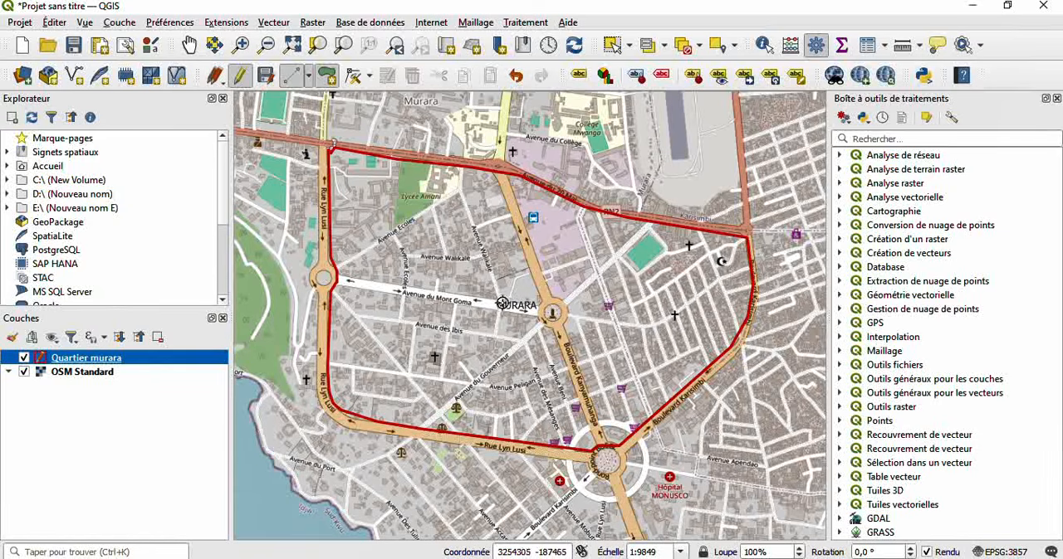
- Review the Quartier murara layer's attribute table and close it
right_click(187, 360)
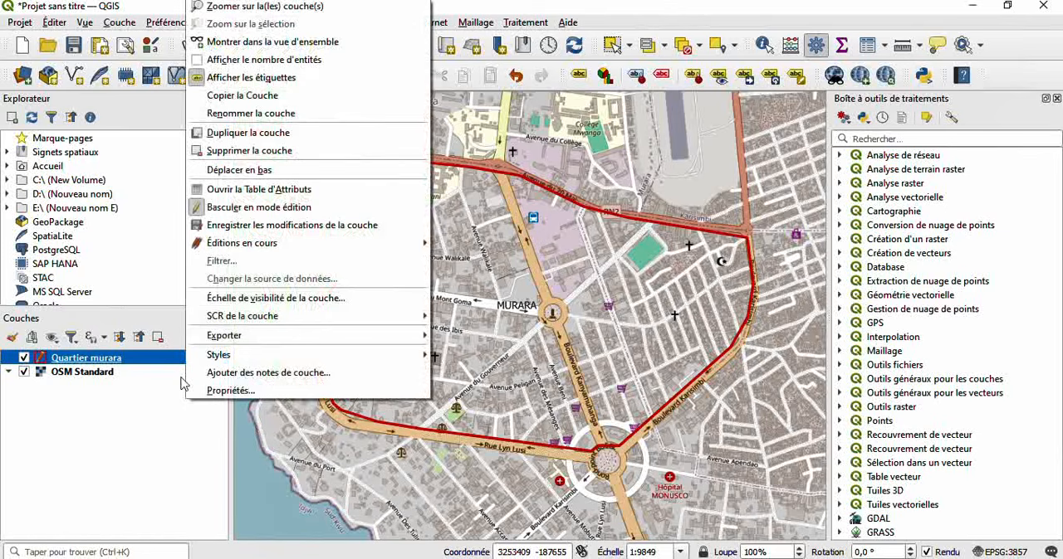
click(316, 191)
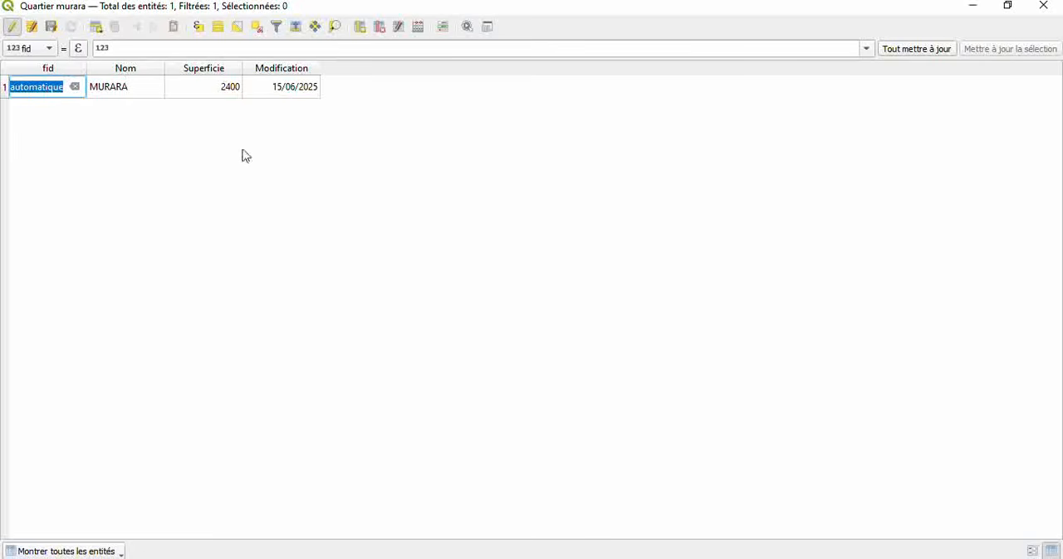
click(1042, 11)
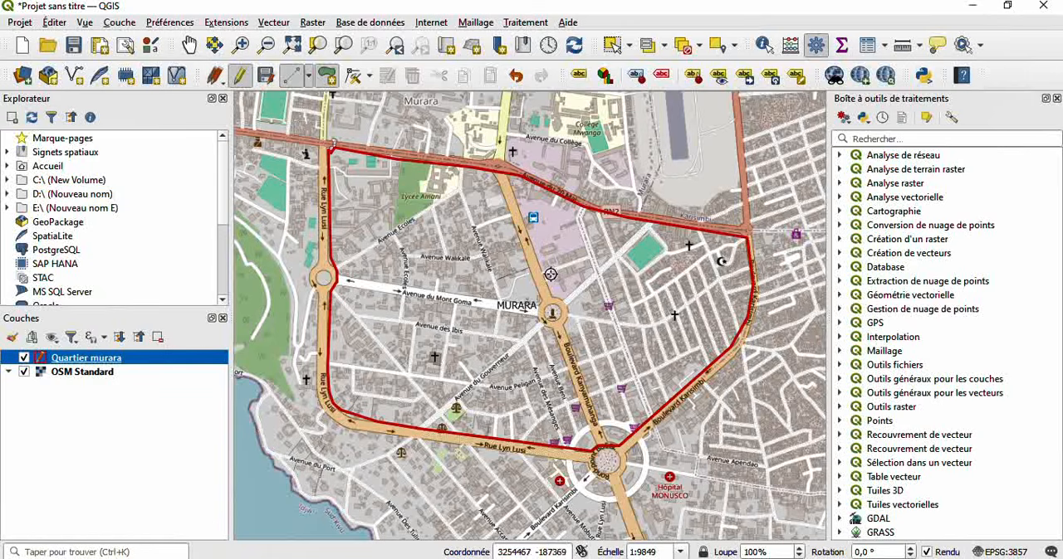
- Toggle the OSM Standard basemap's visibility off and on to check the labelled district outline
click(23, 373)
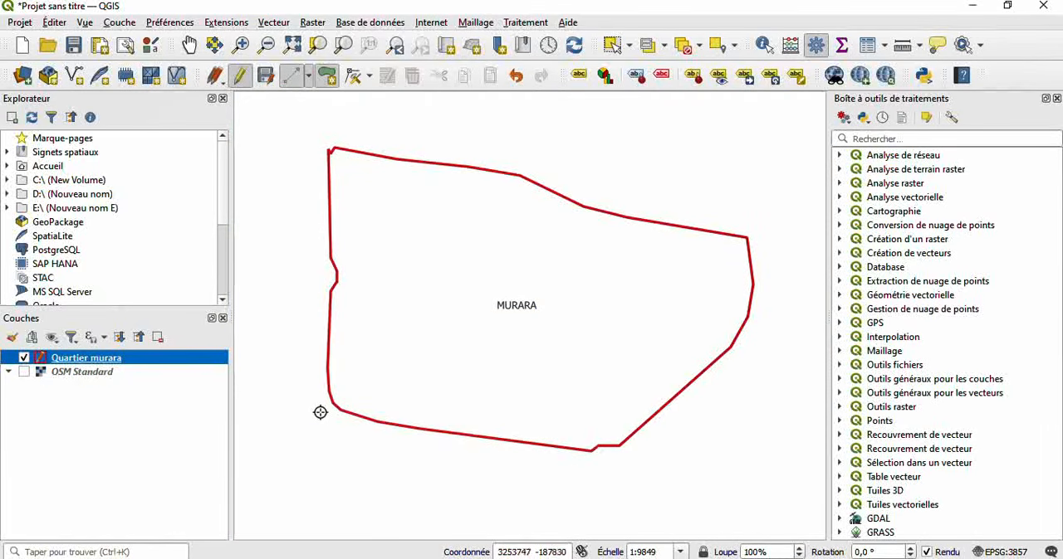
click(23, 373)
click(23, 373)
click(23, 373)
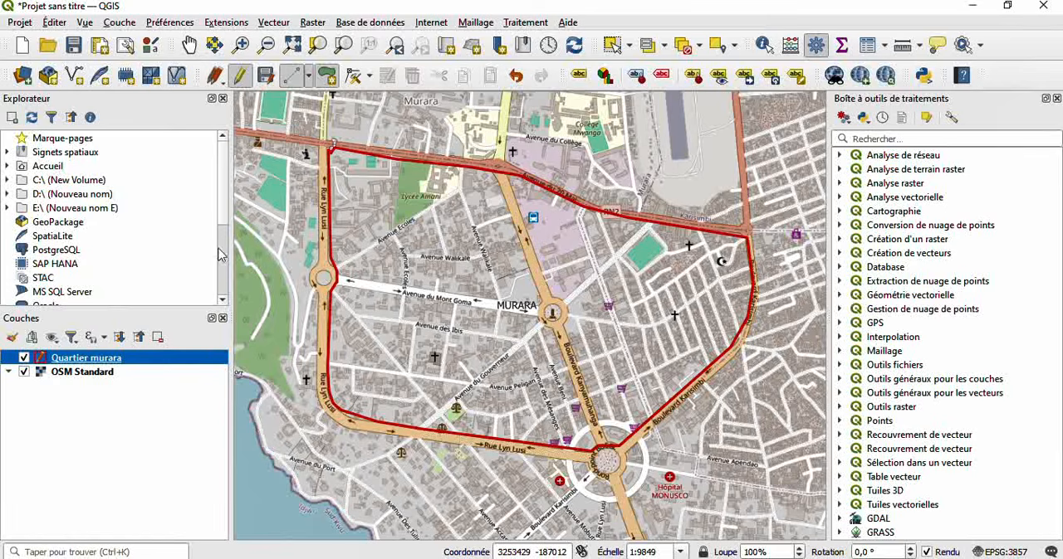
- Start a new GeoPackage layer saved as Avenue Walikale in the FORMATION QGIS folder, with geometry type Polyligne
click(125, 25)
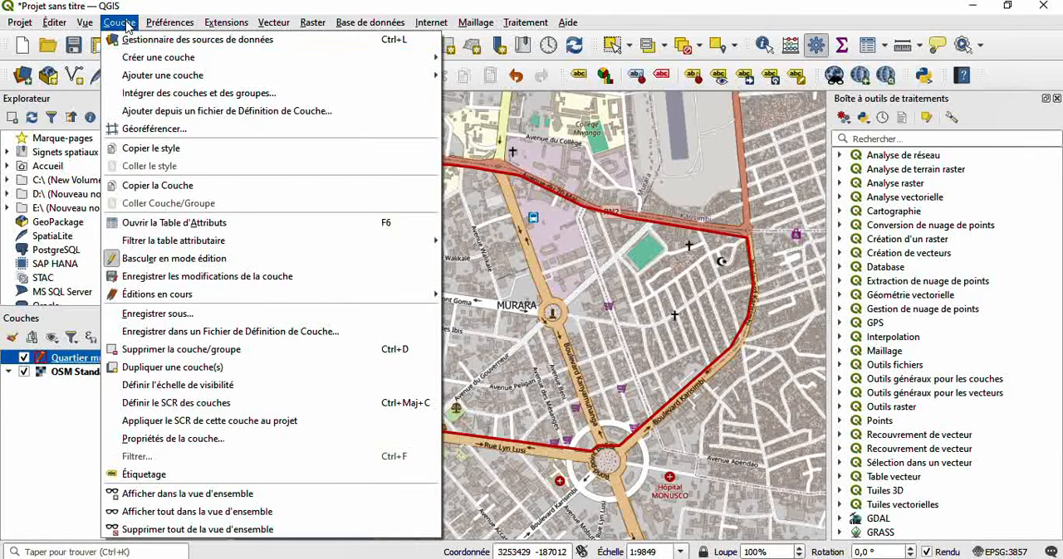
mouse_move(399, 63)
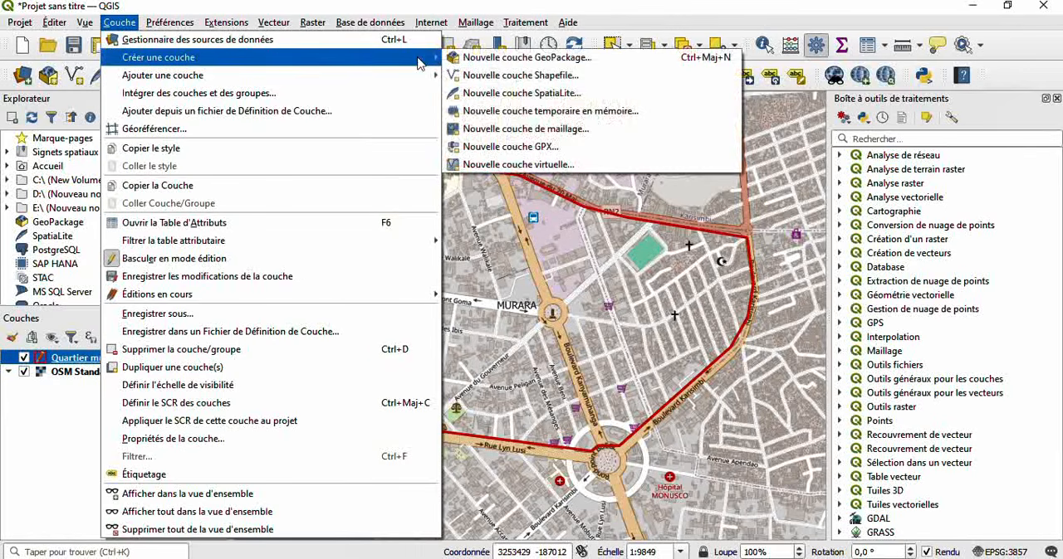
click(531, 58)
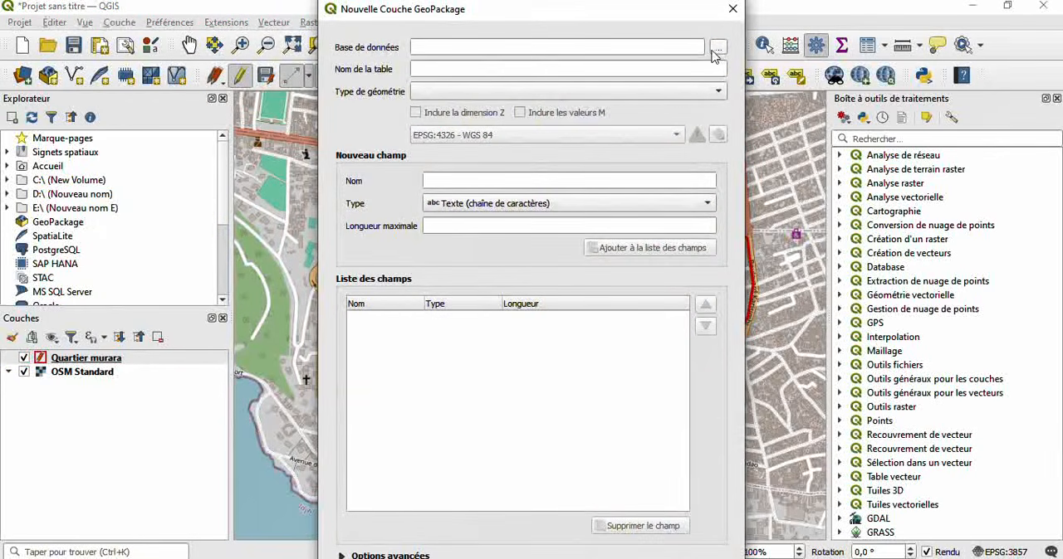
click(717, 50)
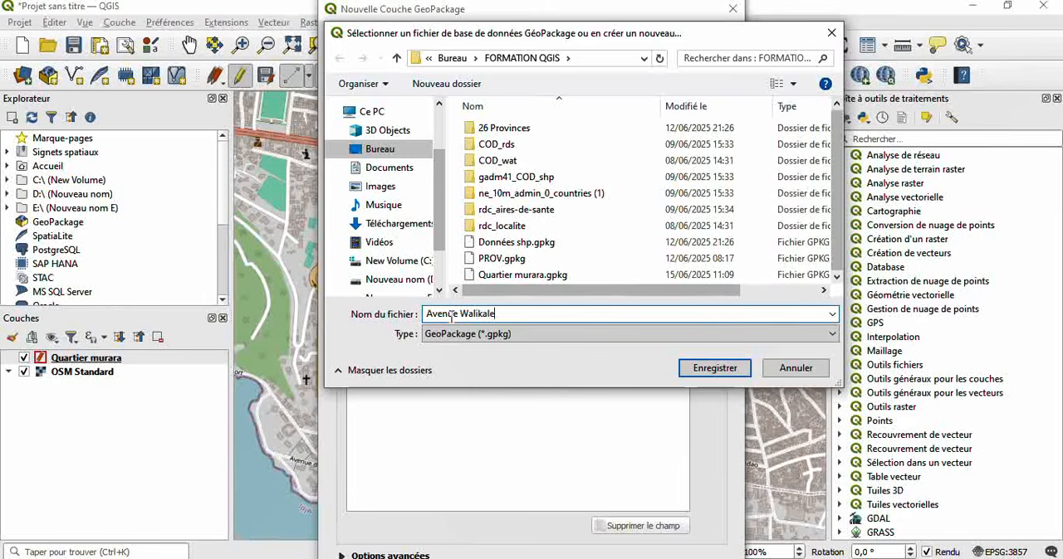
click(710, 366)
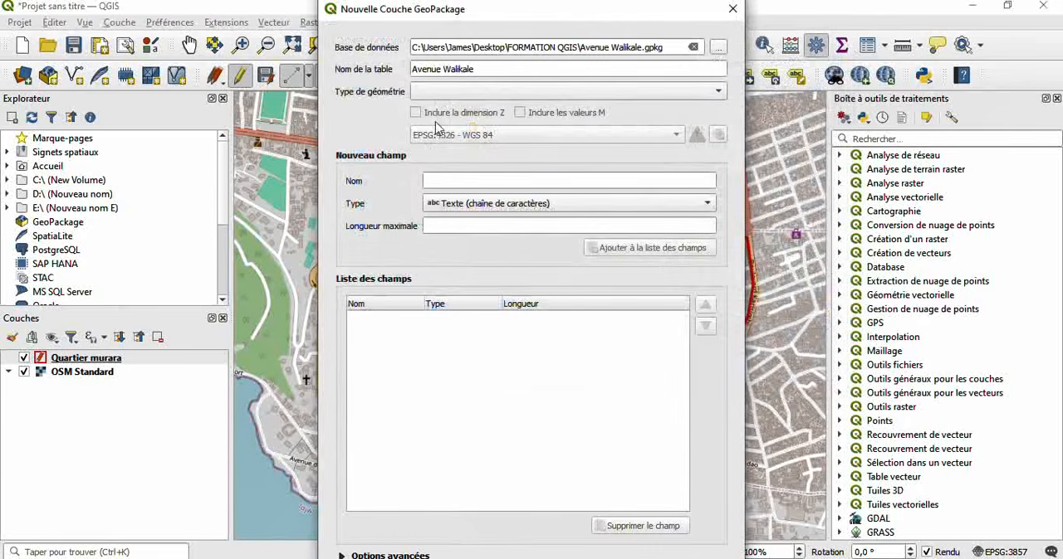
click(496, 93)
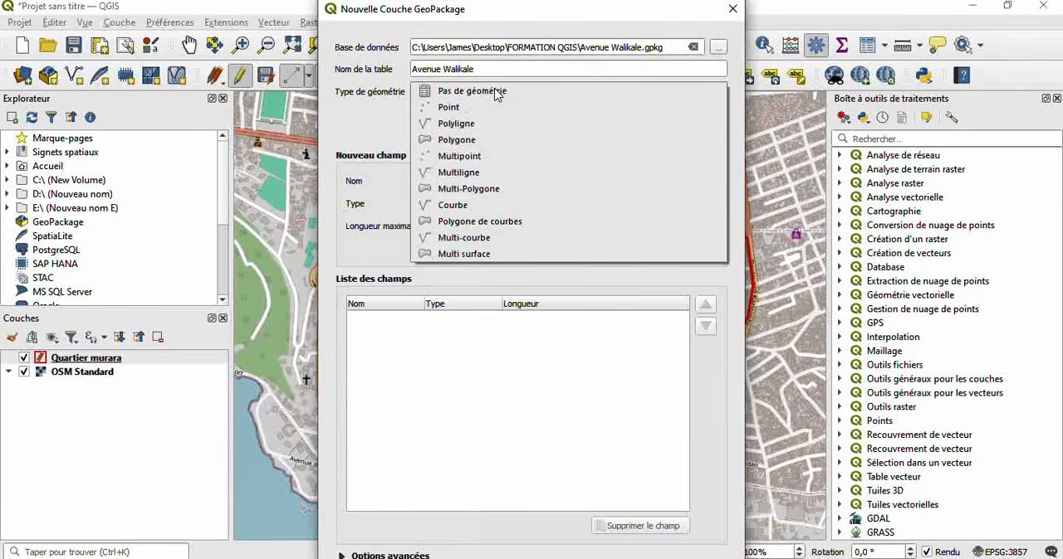
click(463, 126)
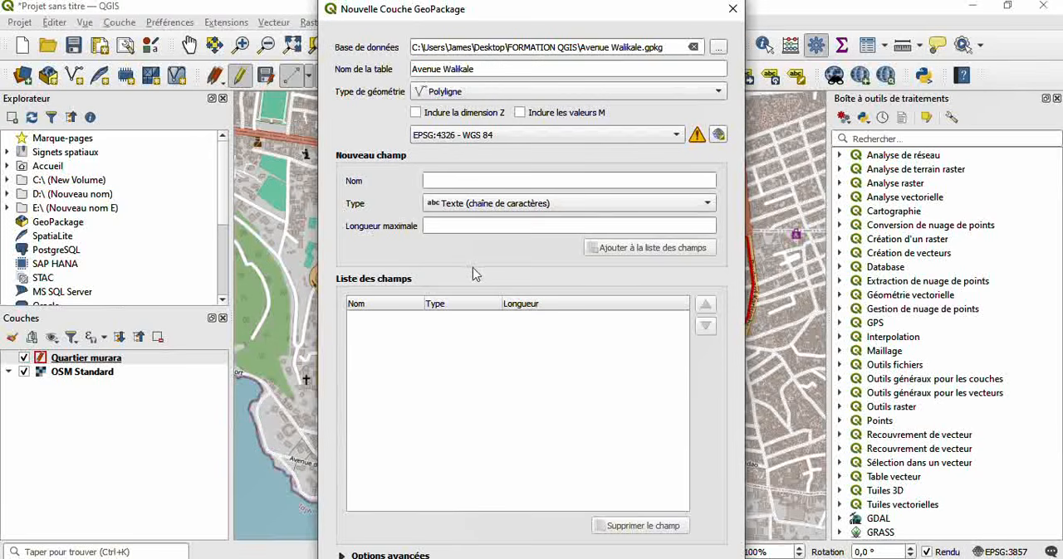
- Add a text field named Nom with a maximum length of 30 to the new layer's field list
click(431, 179)
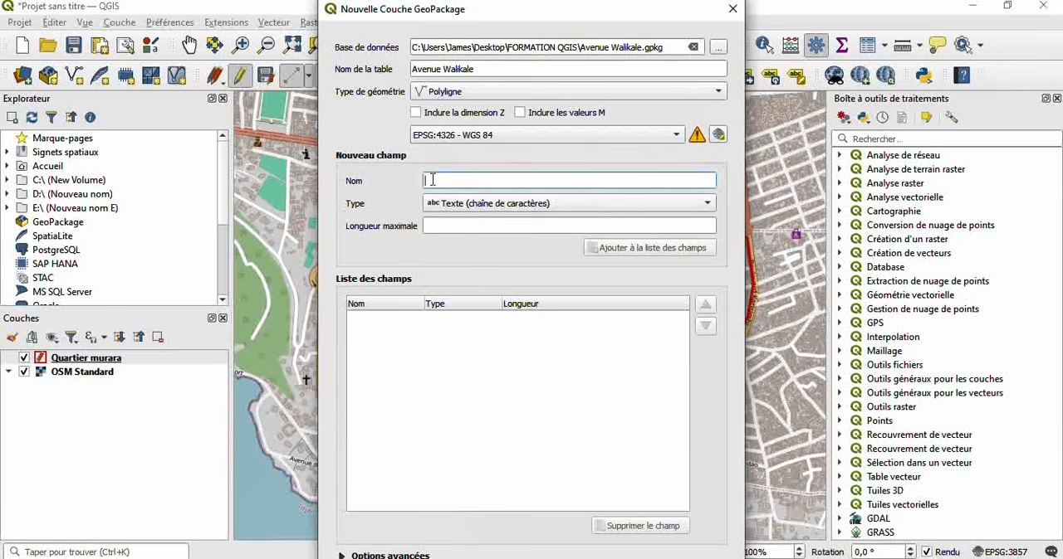
text(Nom)
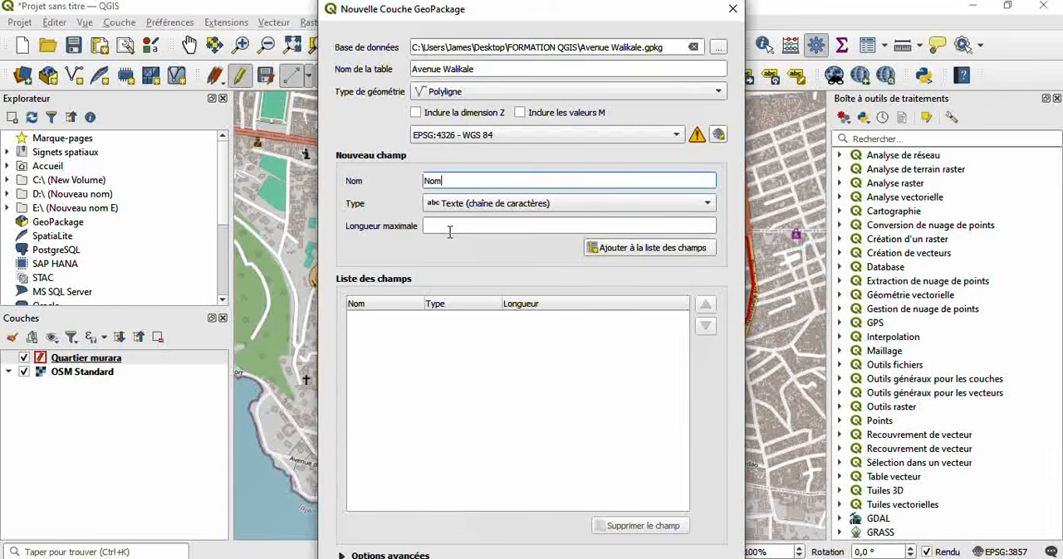
click(449, 232)
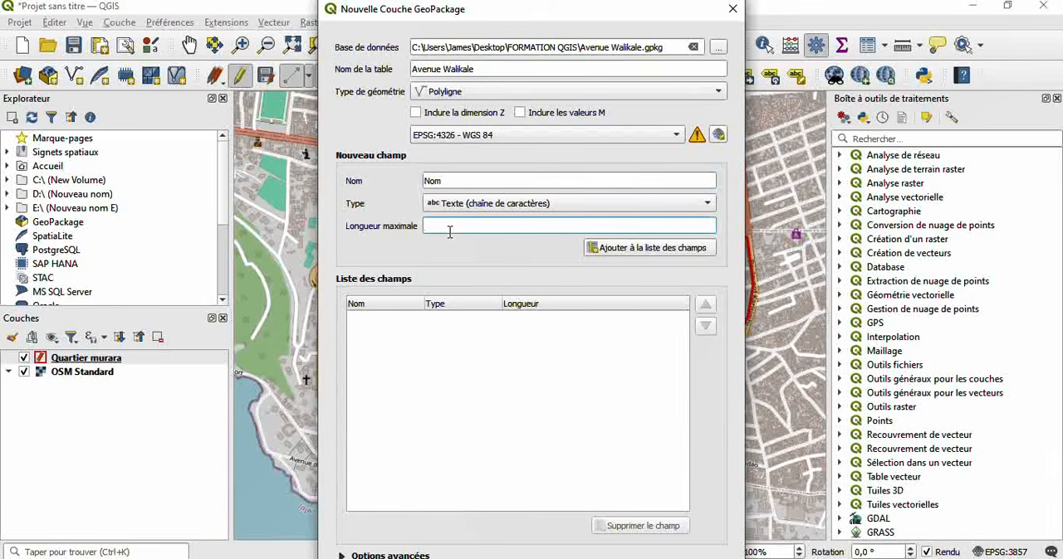
click(631, 257)
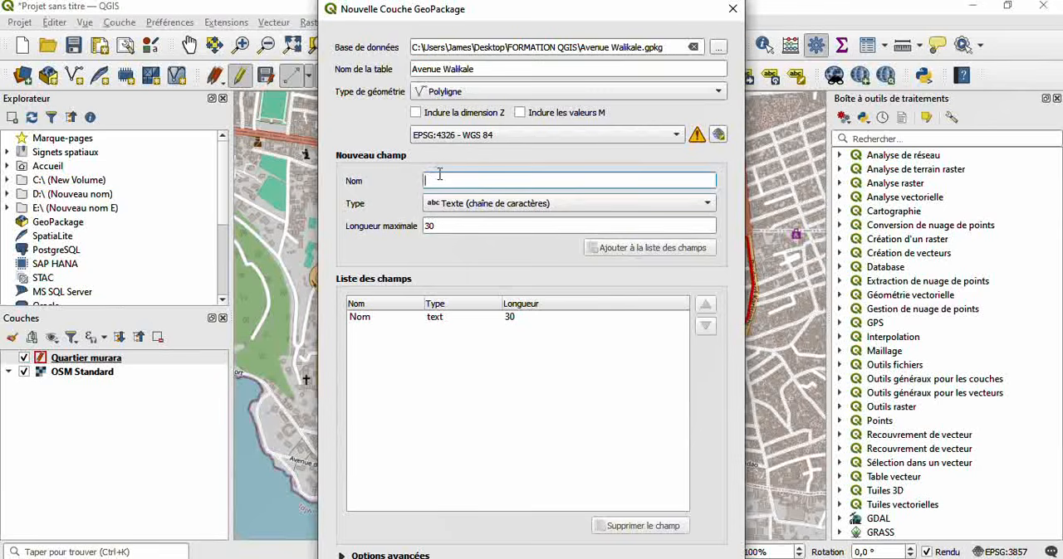
- Add a field named Superficie of type Entier (64bit) to the new layer's field list
text(S)
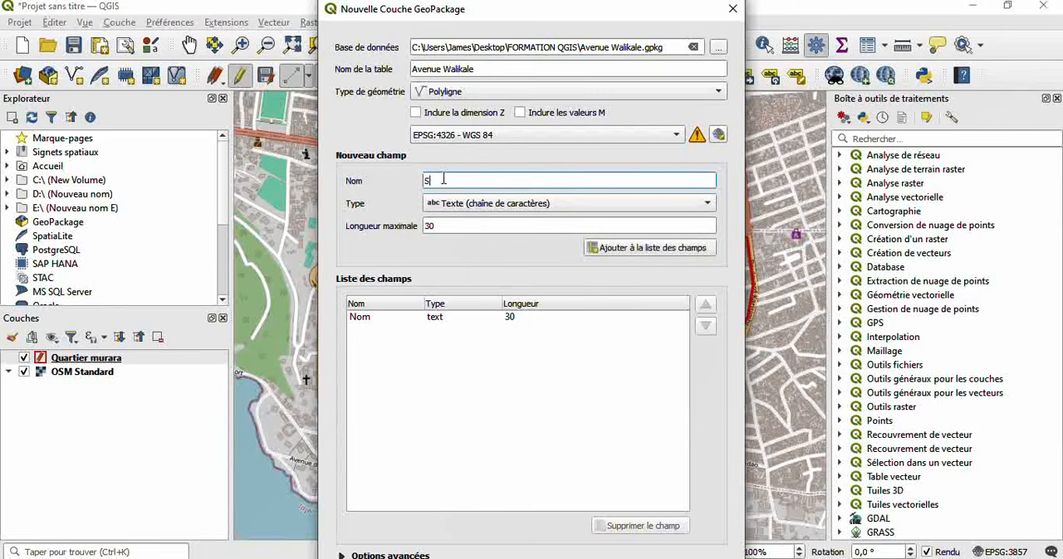
text(uperficie)
click(624, 206)
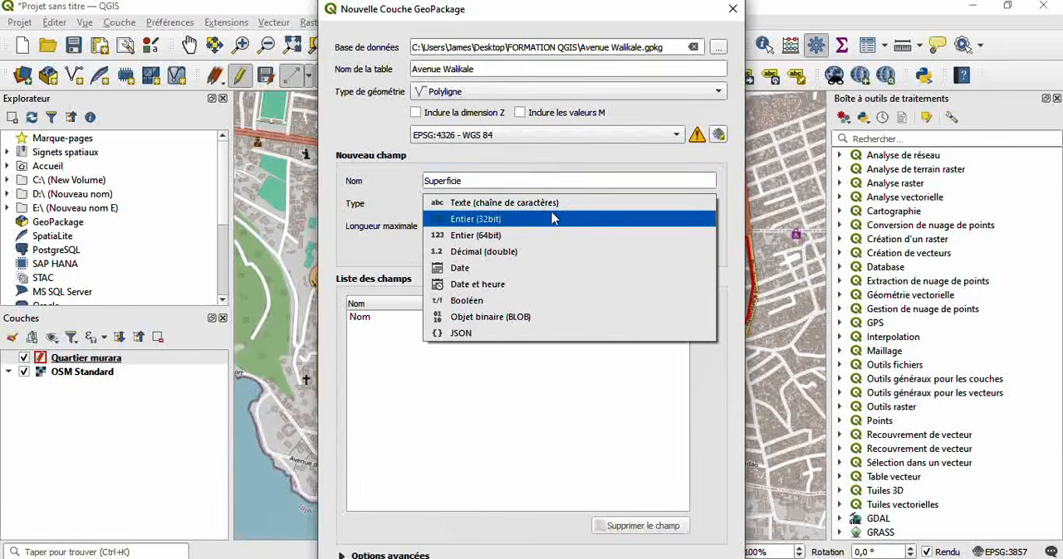
click(486, 237)
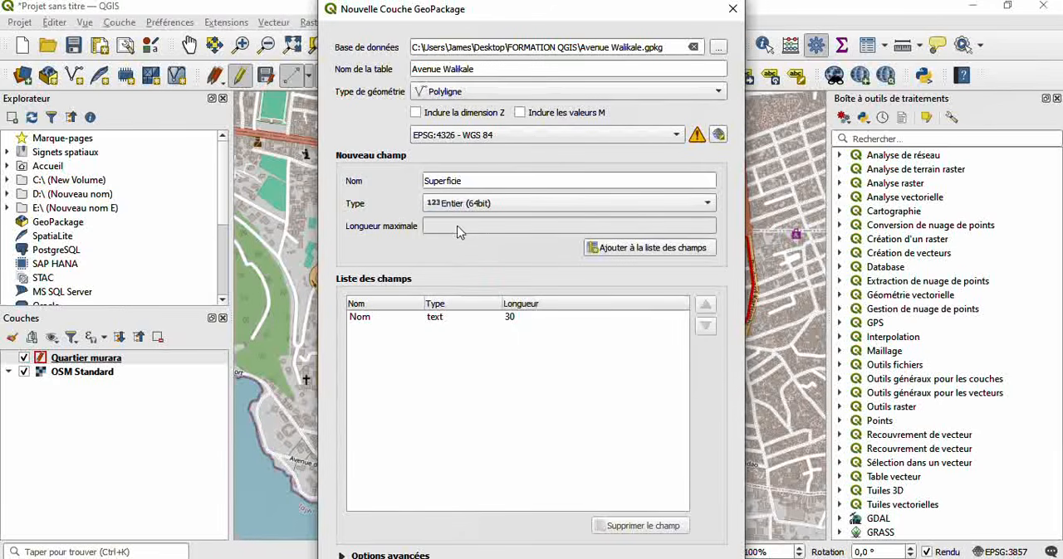
click(659, 249)
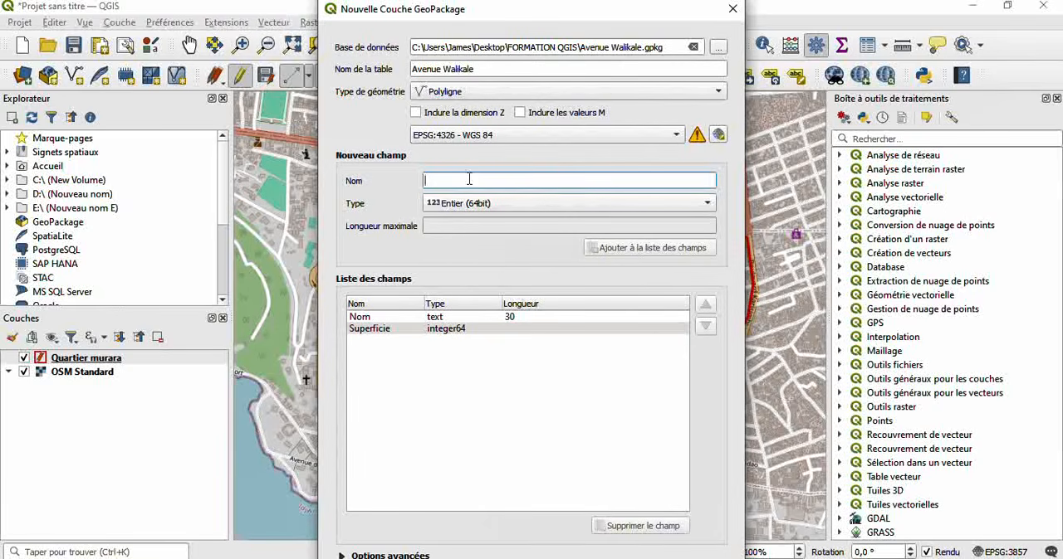
- Add a field named Modification of type Entier (64bit) and create the Avenue Walikale layer
text(Modification)
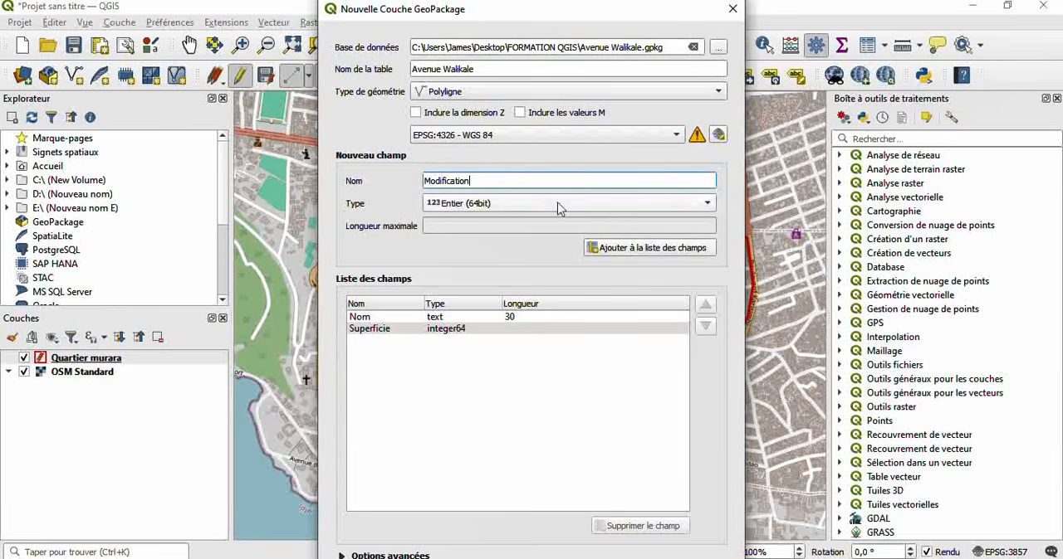
click(643, 250)
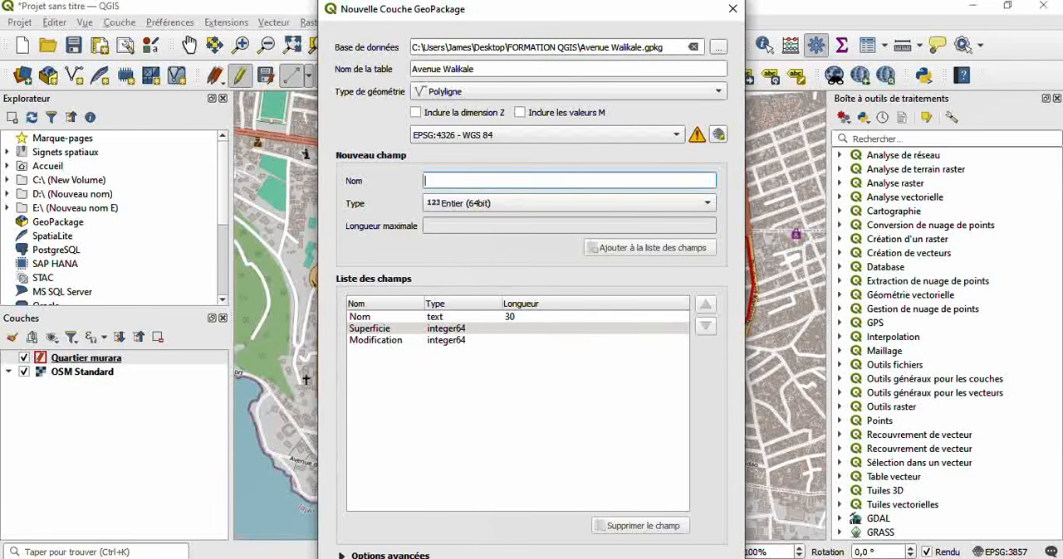
click(573, 558)
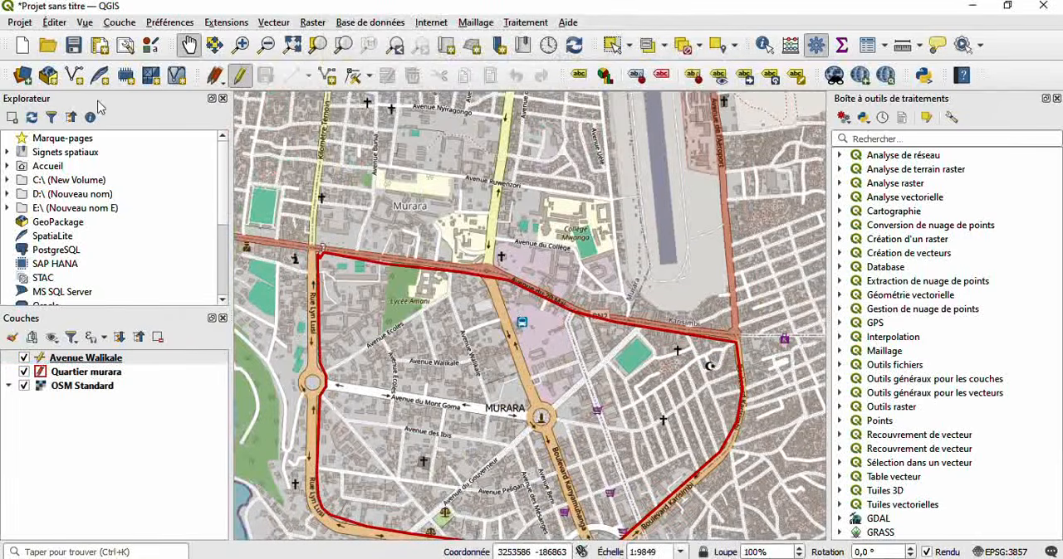
- In the Avenue Walikale layer, digitize a straight line along Avenue Walikale from beside Lycée Amani to Avenue du Mont Goma
drag(478, 316, 468, 239)
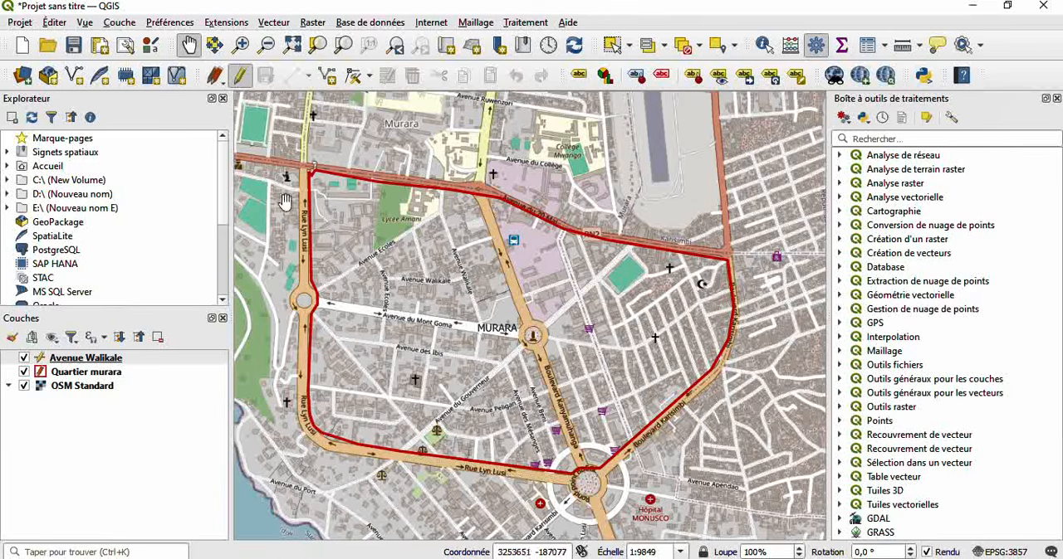
click(238, 77)
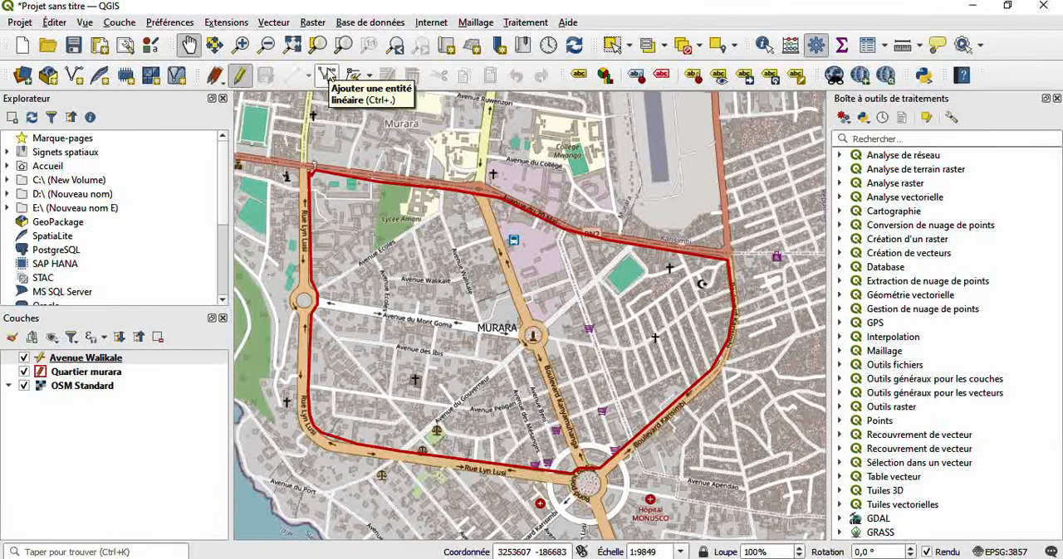
click(328, 76)
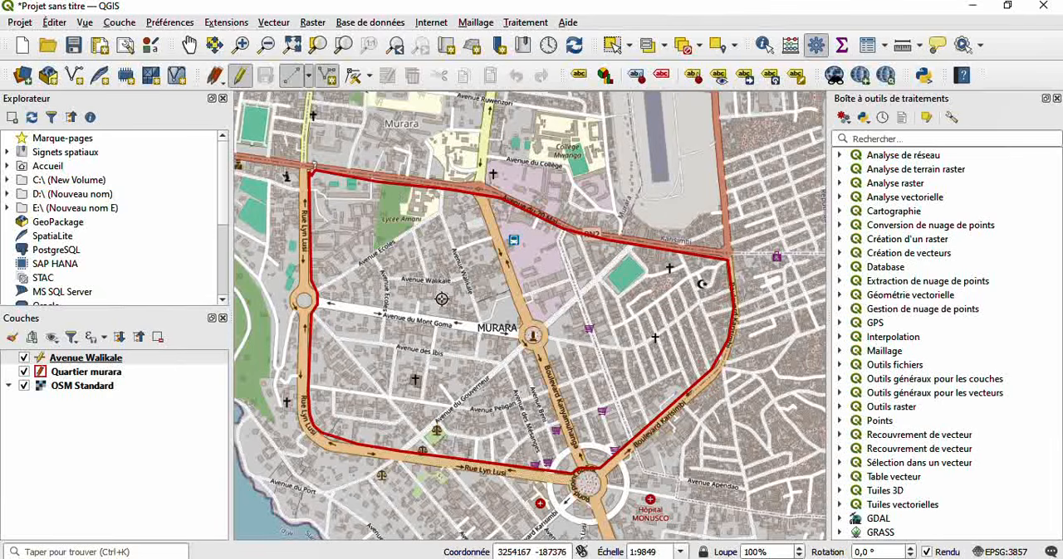
click(439, 215)
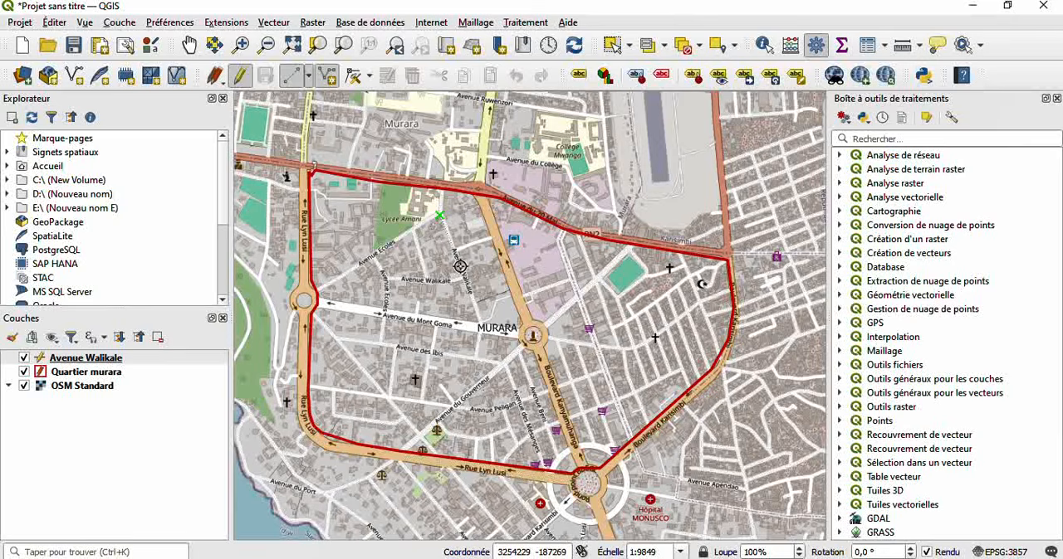
click(478, 321)
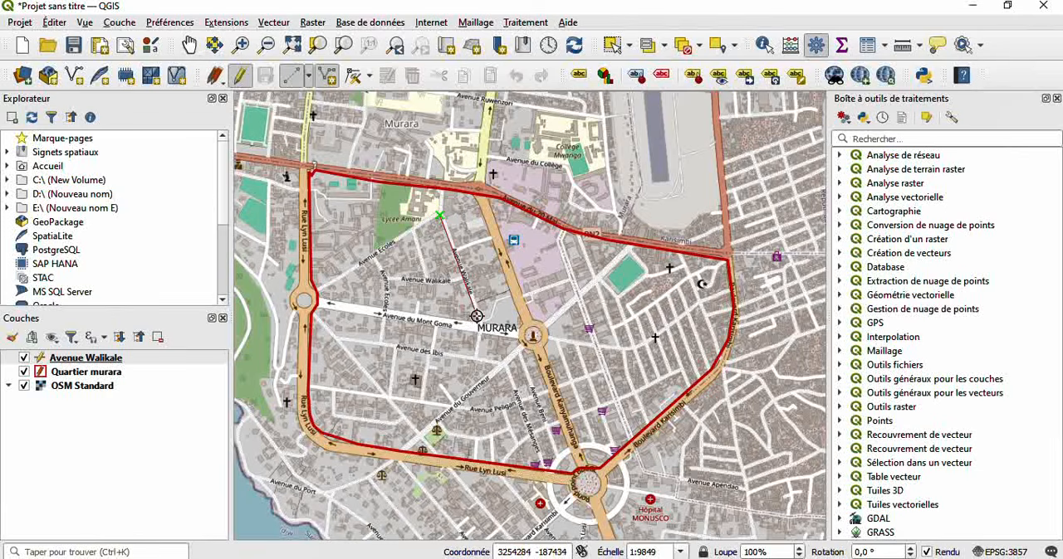
right_click(477, 317)
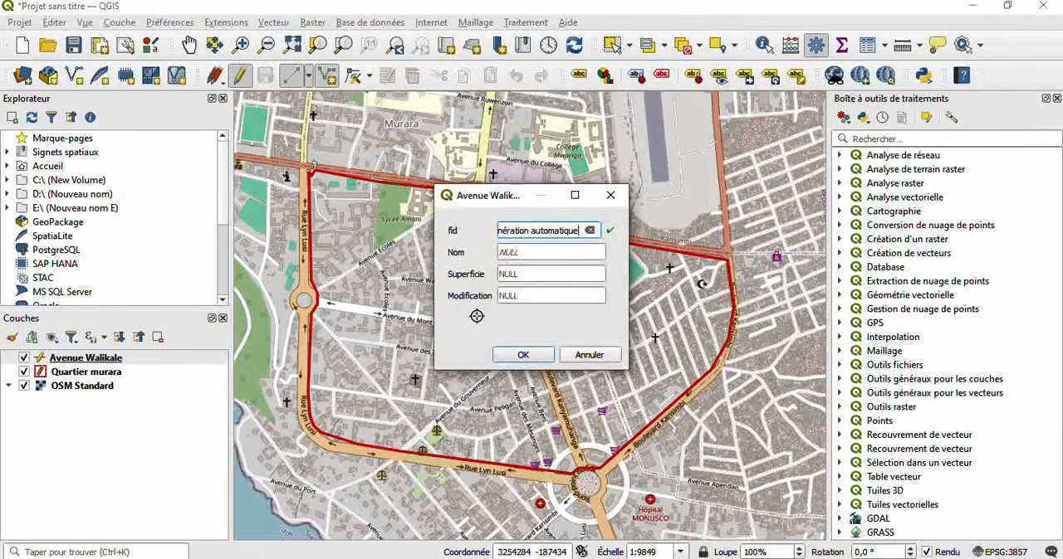
- Set the new line feature's Nom attribute to Avenue Walikale
click(521, 256)
double_click(520, 255)
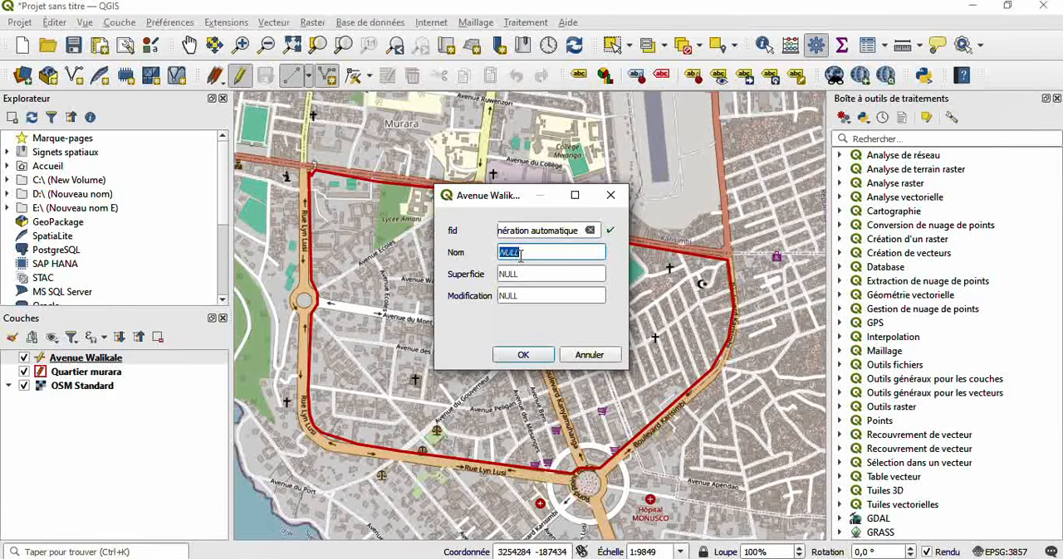
key(BackSpace)
text(a)
key(BackSpace)
text(Avenue Walikale)
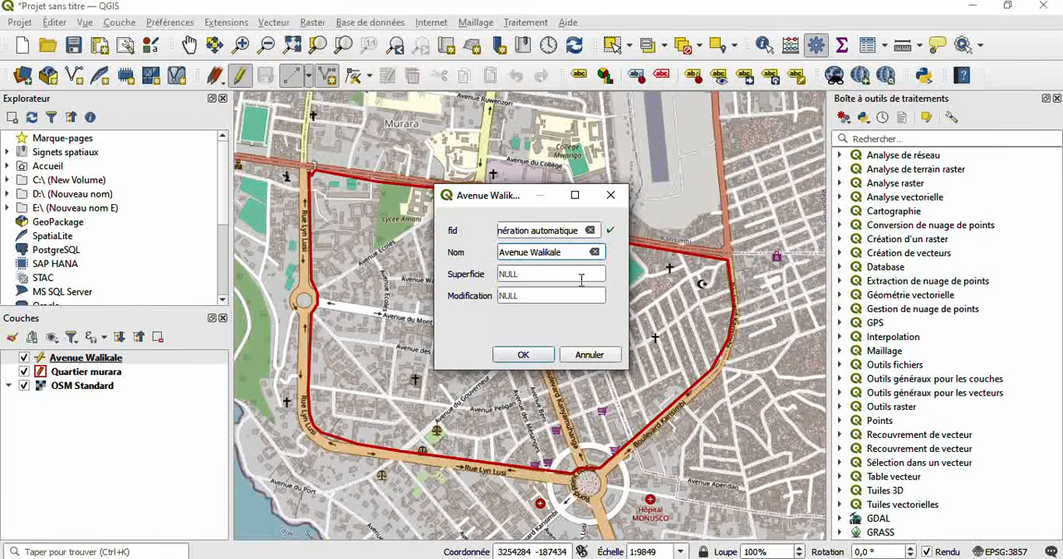
- Set the Avenue Walikale feature's Superficie to 1500 and Modification to 2025, and save the feature
click(538, 275)
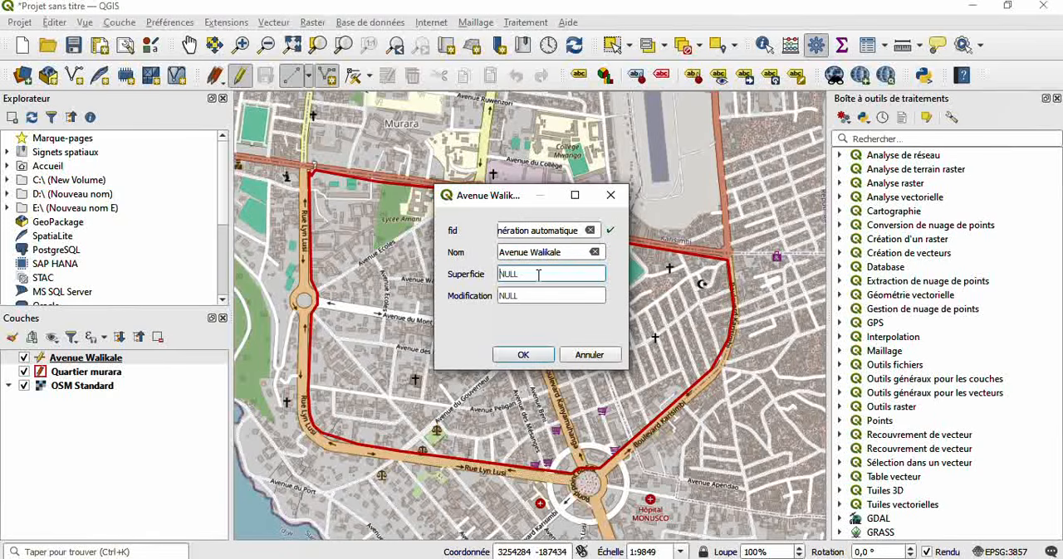
text(1500)
click(529, 300)
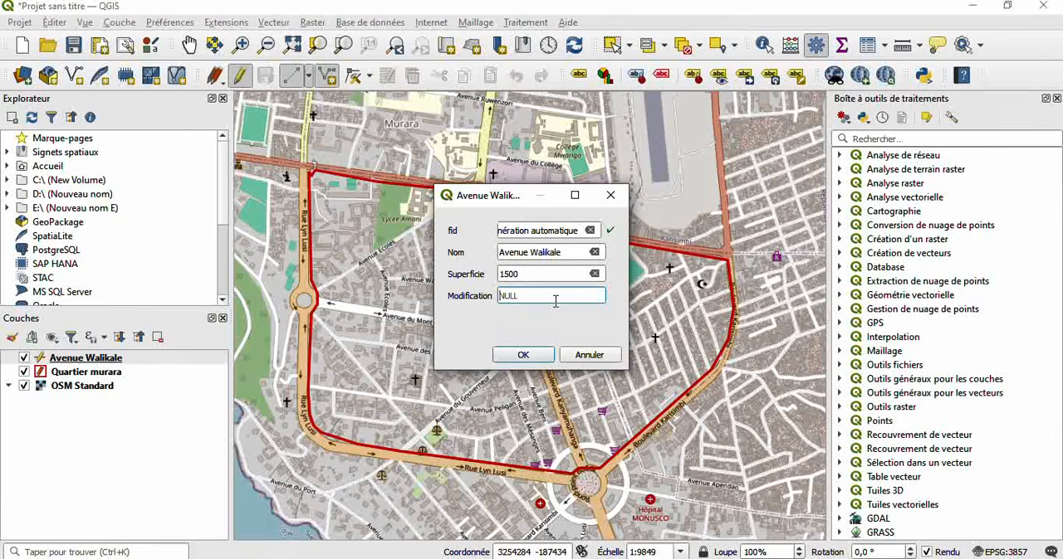
text(2025)
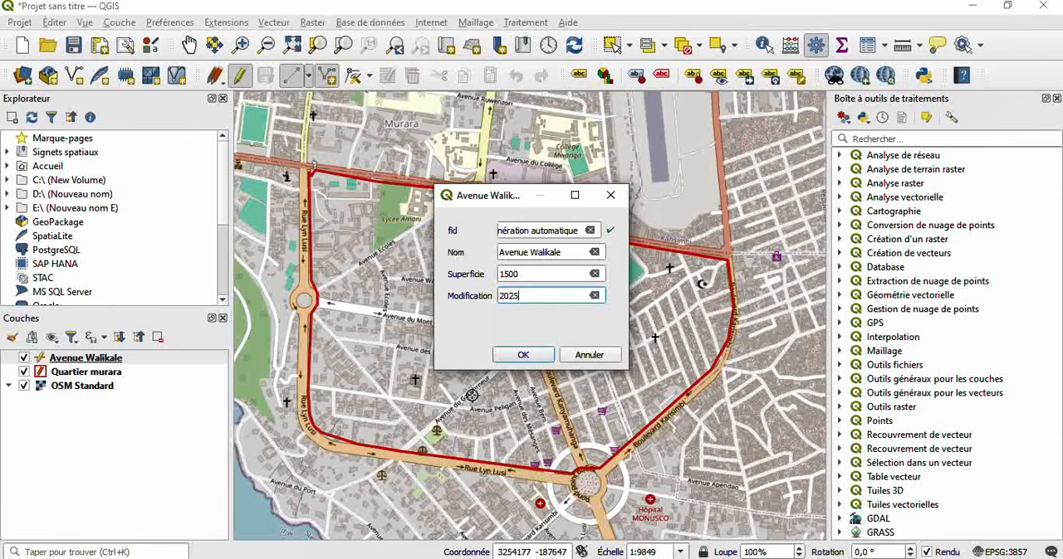
click(522, 356)
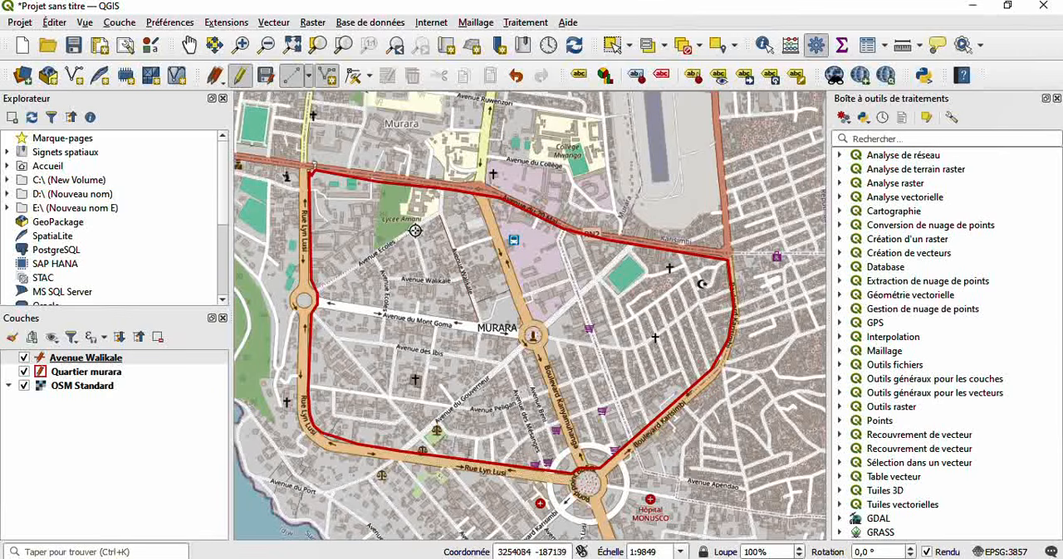
- Digitize a line along Avenue Ecoles from the Rue Lyn Lusi roundabout to beside Lycée Amani, with the Nom Avenue Ecoles
click(439, 211)
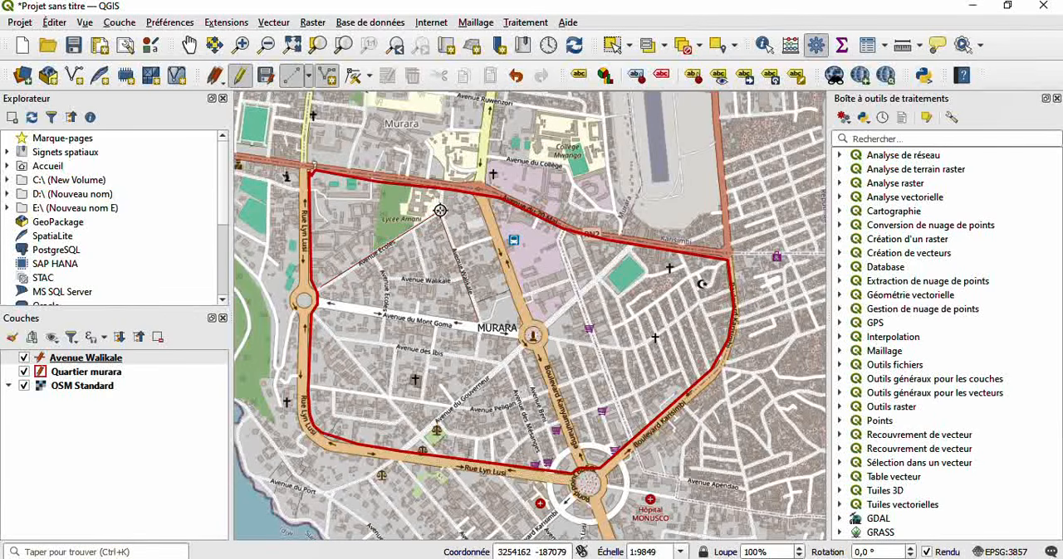
right_click(439, 212)
click(518, 251)
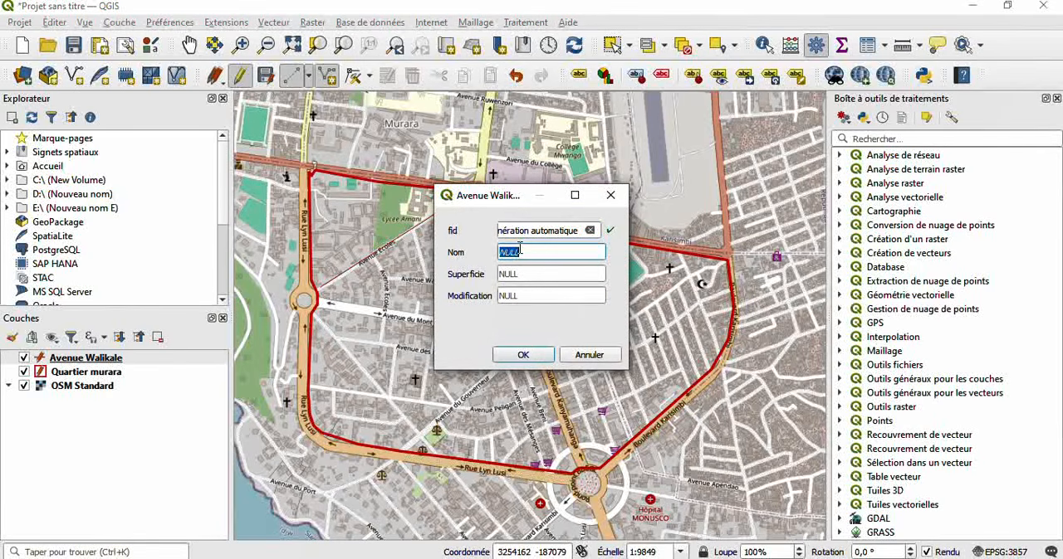
key(BackSpace)
text(Avenue )
text(Eco;e)
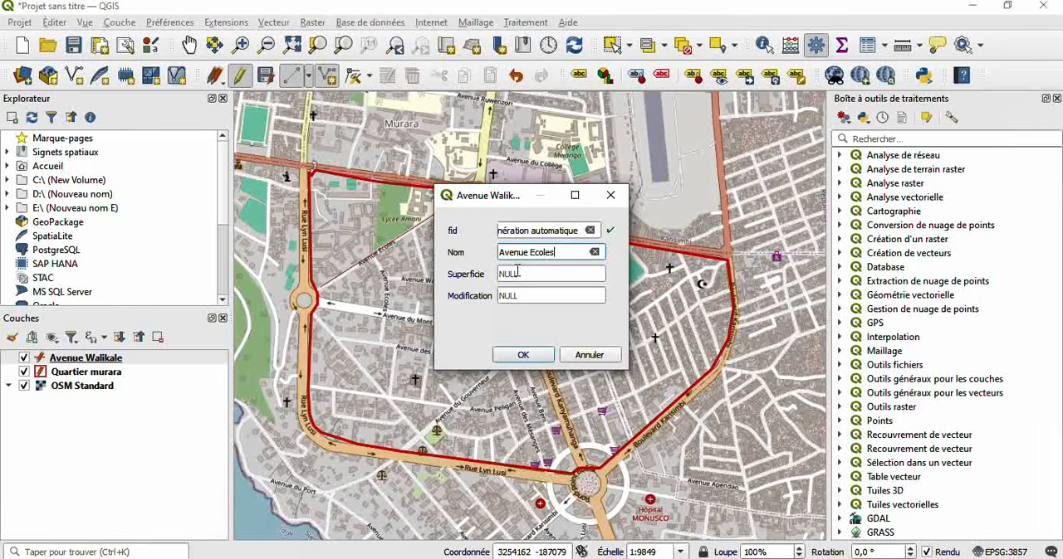
- Set the Avenue Ecoles feature's Superficie to 2000, fill in its Modification value, and save the feature
click(518, 274)
text(2000)
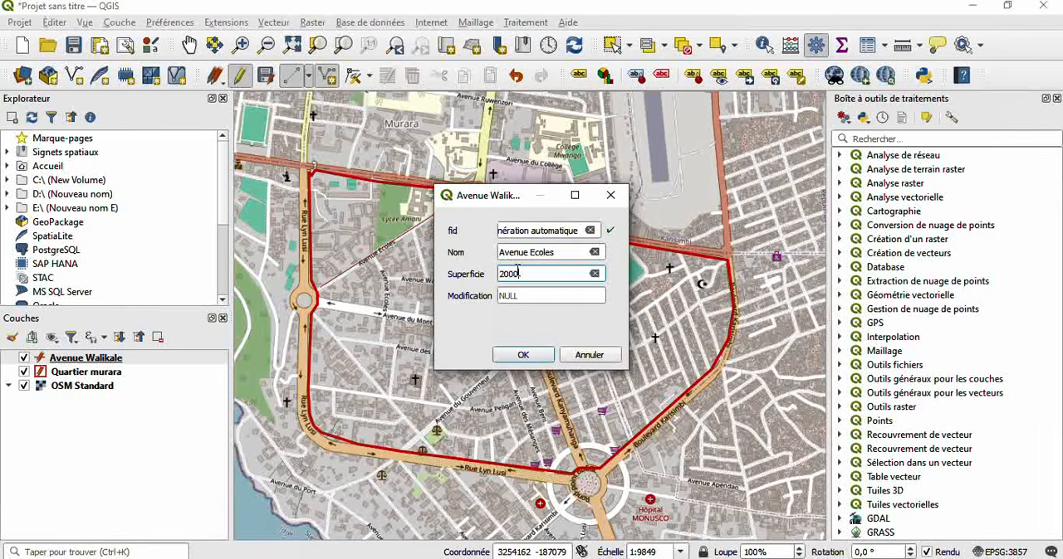
click(516, 293)
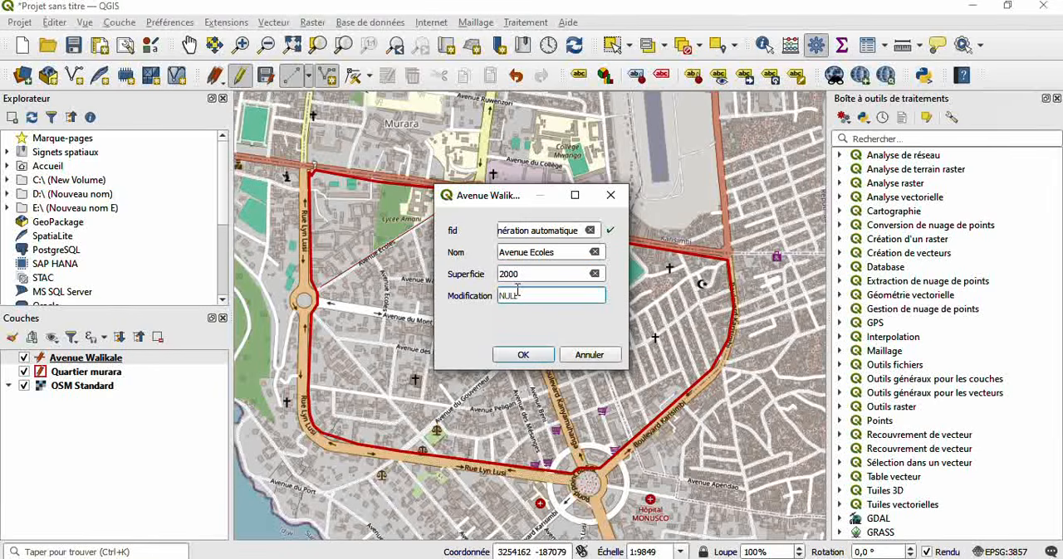
text(205)
text(2025)
click(523, 355)
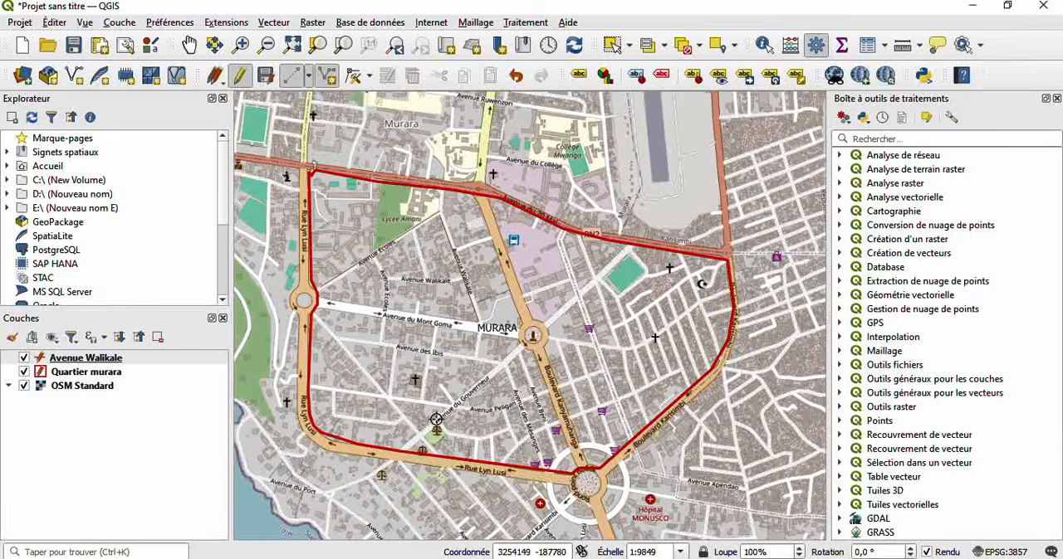
- Complete a line along Avenue du Gouverneur ending beside the Boulevard Kanyamuhanga roundabout, with the Nom Avenue du Gouverneur
right_click(515, 344)
click(521, 253)
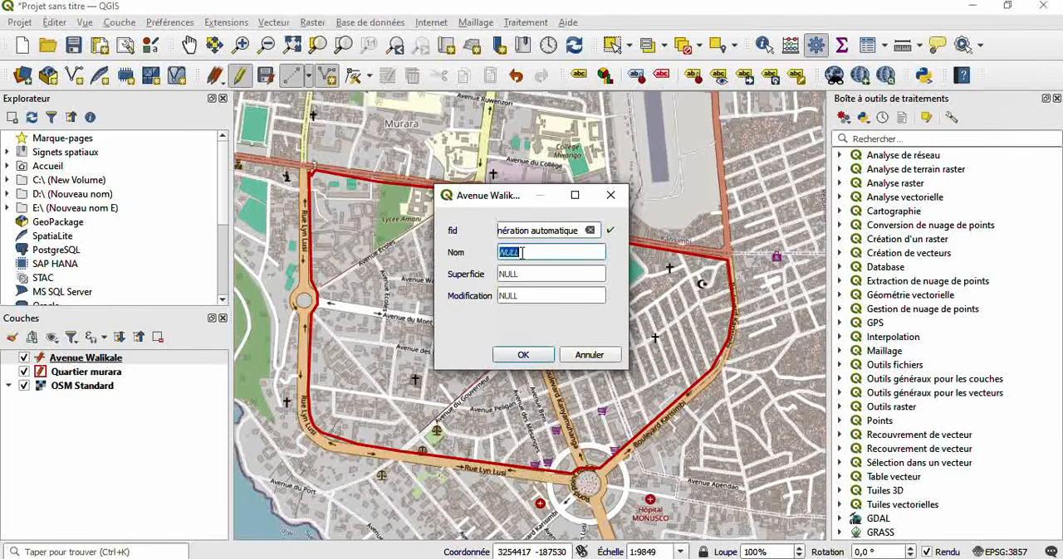
key(BackSpace)
text(Ave)
text(nue du)
text( Gou)
key(BackSpace)
text(ou)
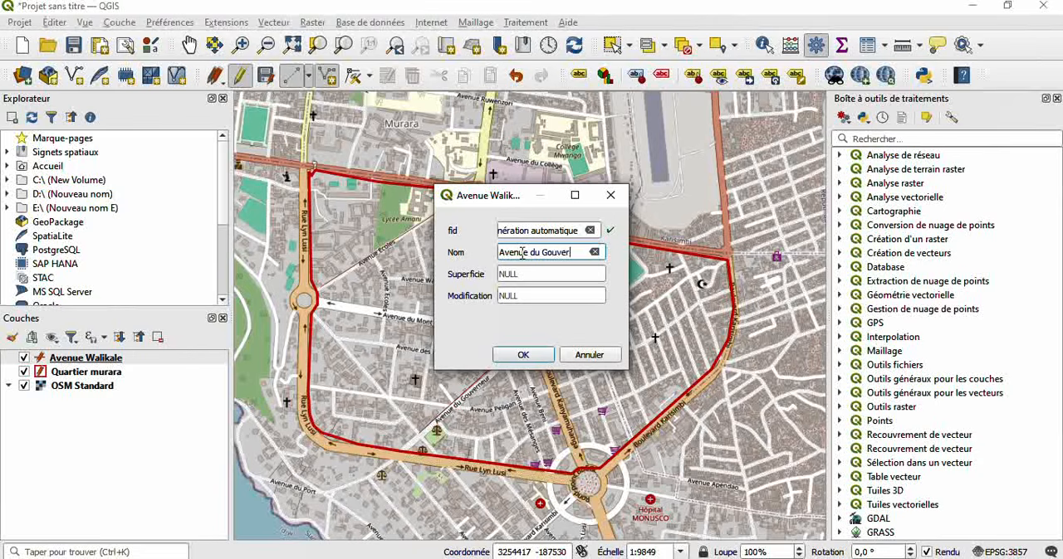
text(eur)
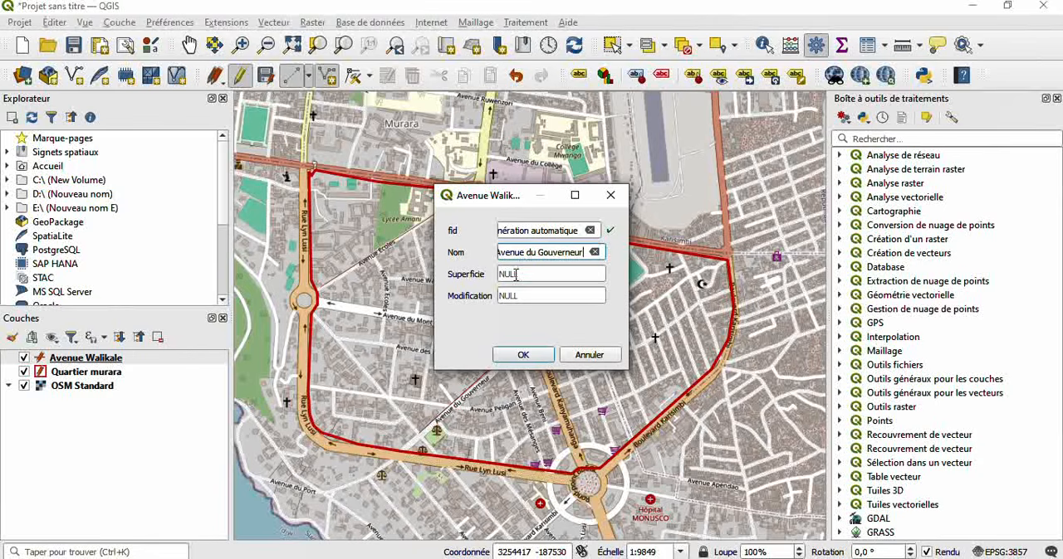
- Save the Avenue du Gouverneur feature with Superficie 2500 and Modification 2025, and briefly hide the OSM Standard basemap to check the lines
click(515, 274)
text(2500)
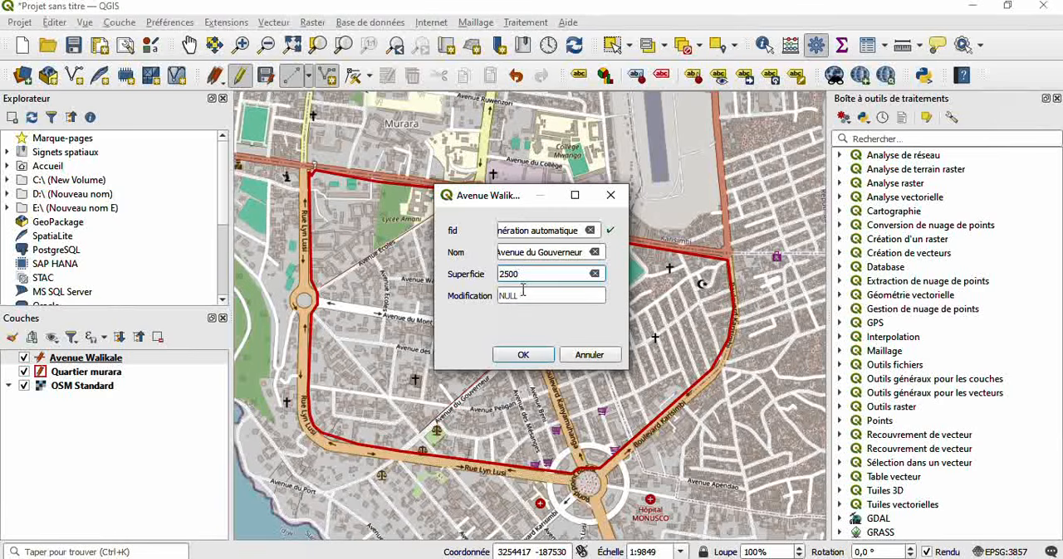
click(523, 289)
text(2025)
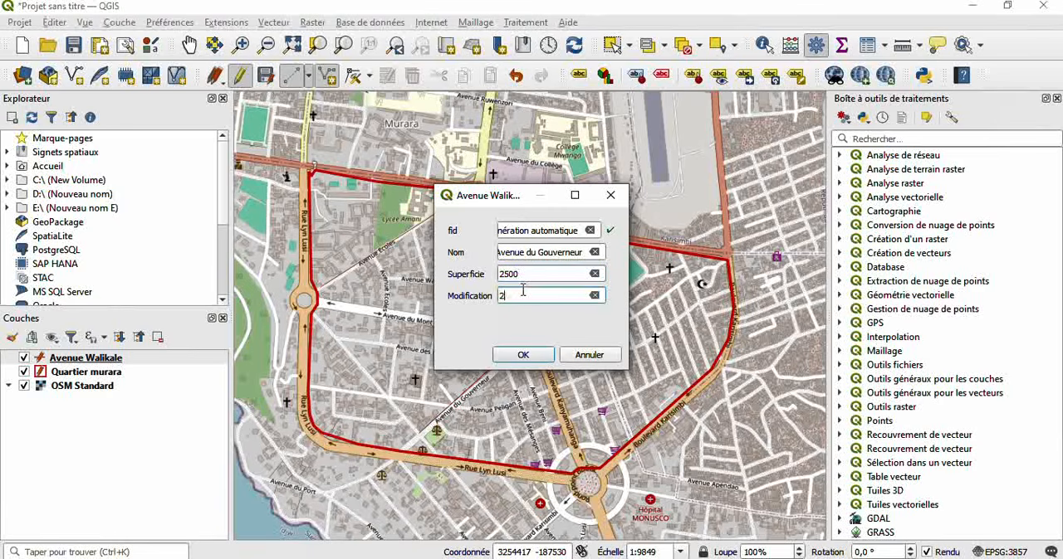
click(525, 356)
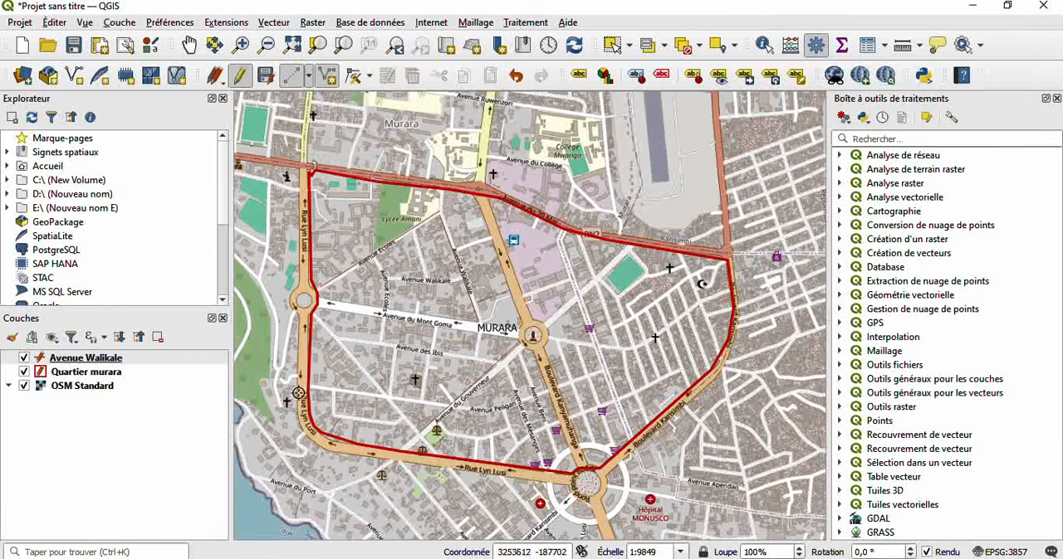
click(25, 386)
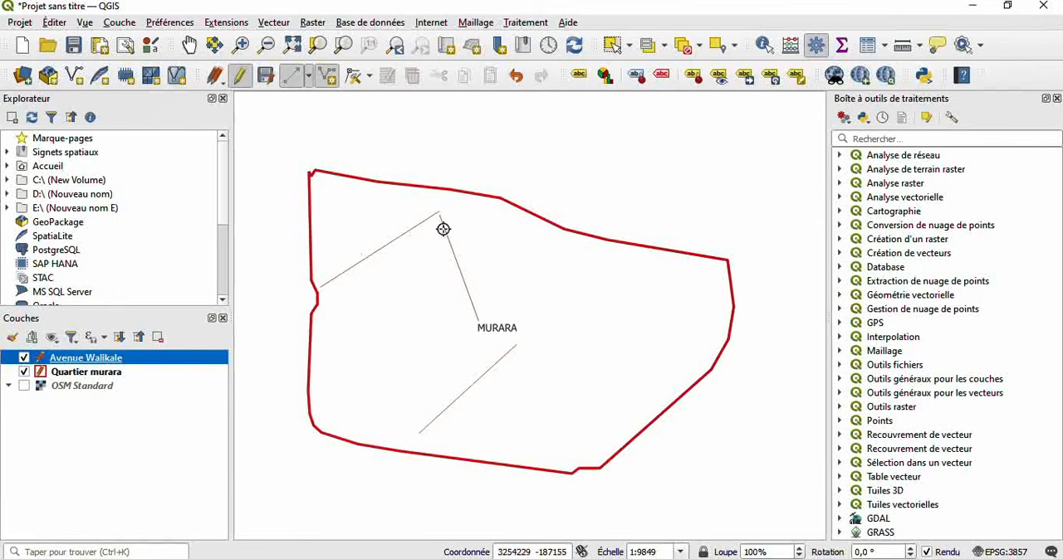
click(24, 386)
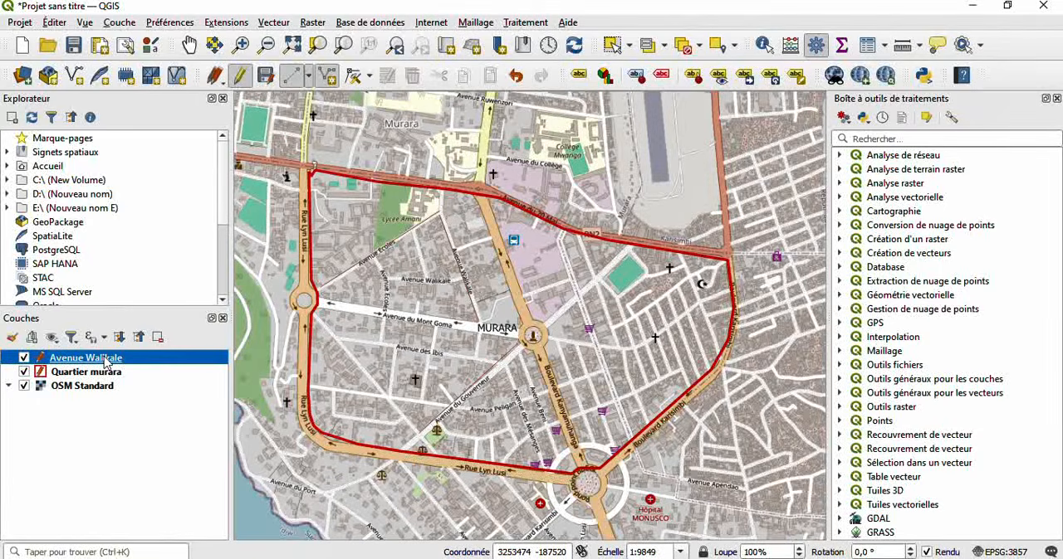
- Apply simple labels based on the Nom field to the Avenue Walikale layer, and check them with the OSM Standard basemap briefly hidden
right_click(106, 363)
click(146, 391)
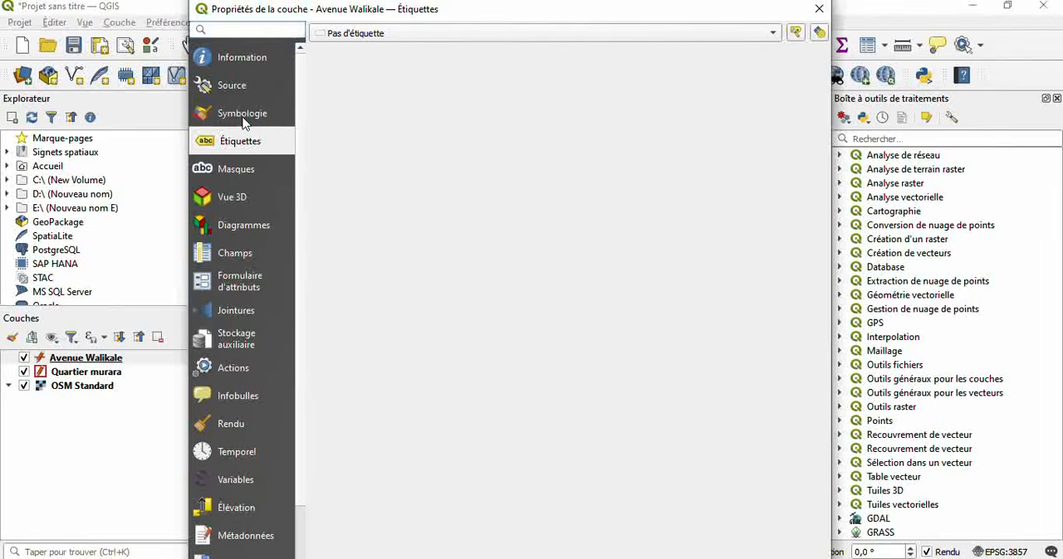
click(374, 37)
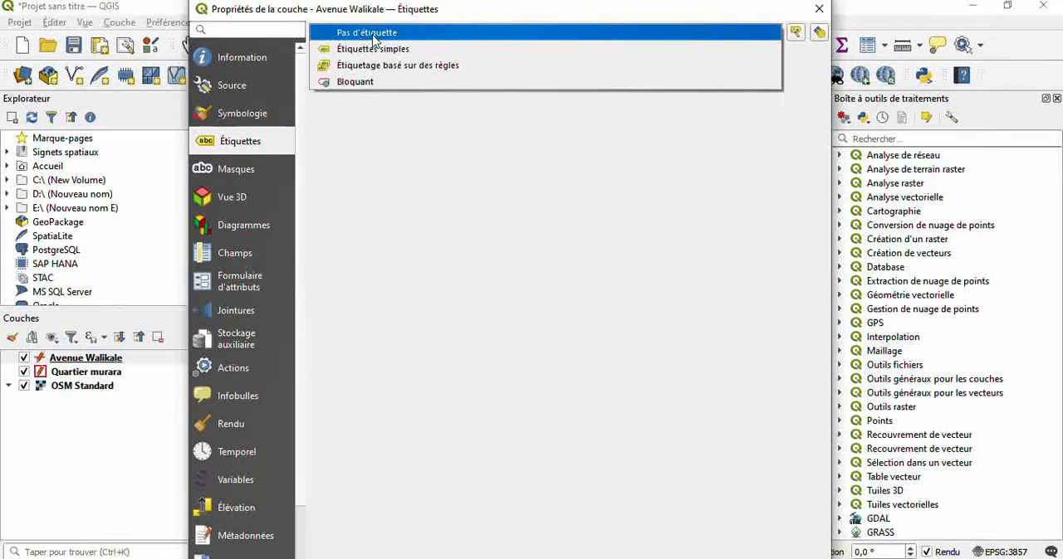
click(415, 50)
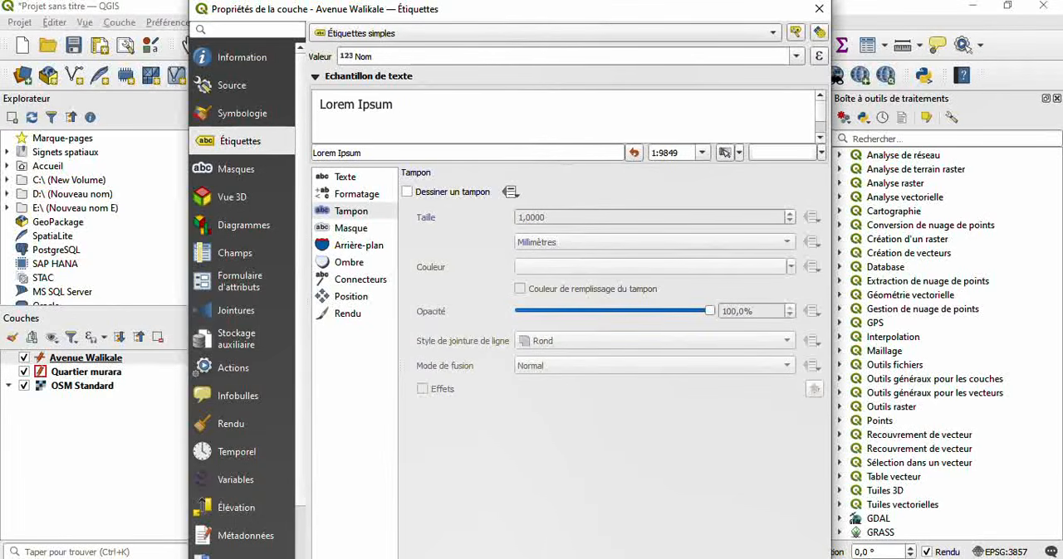
click(584, 558)
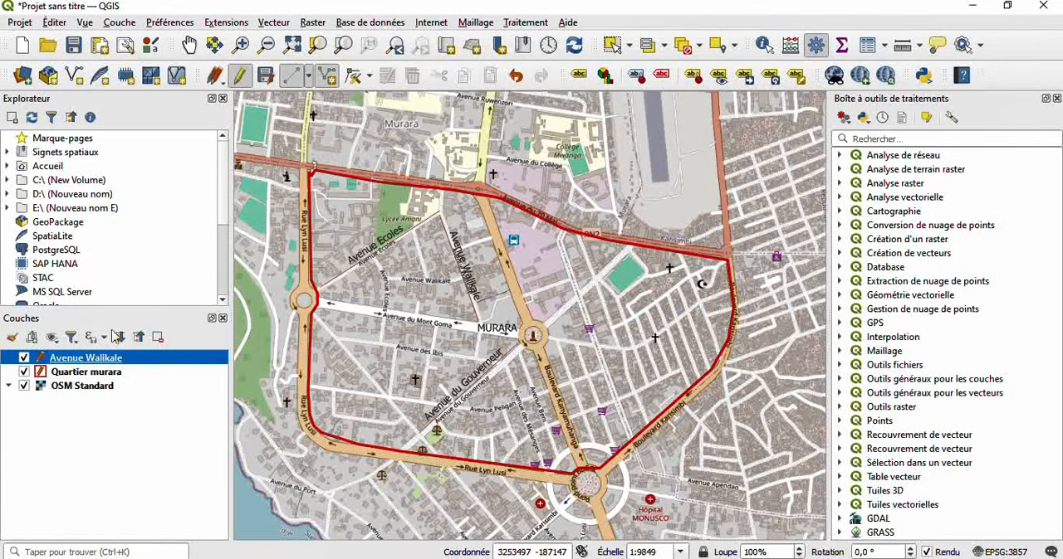
click(24, 386)
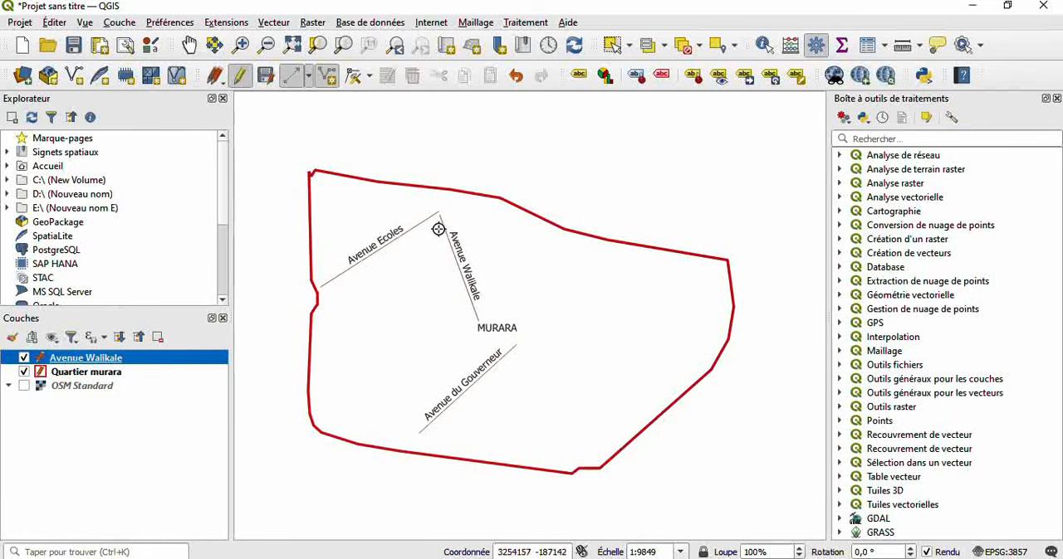
click(24, 386)
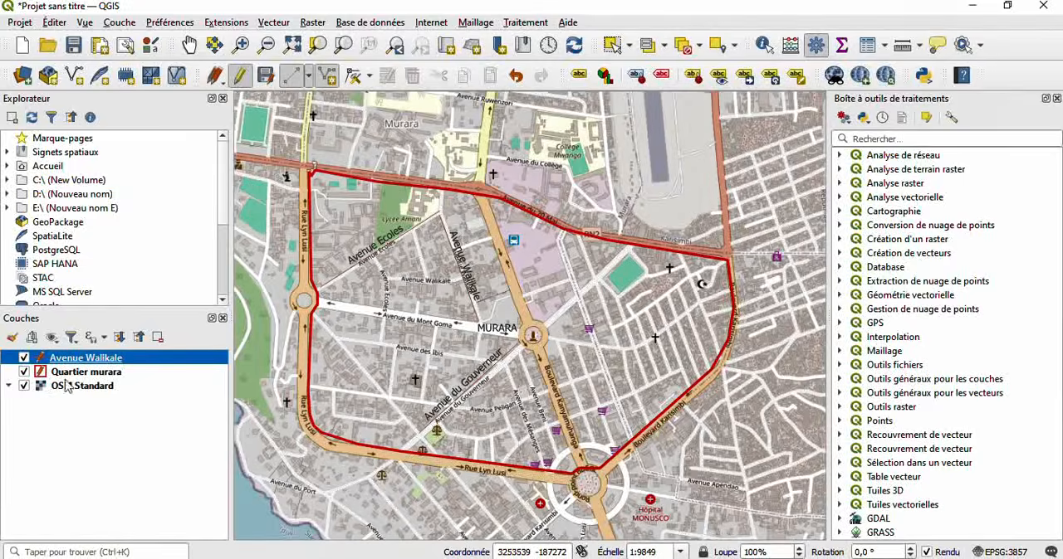
- In the Avenue Walikale layer's symbology, set the simple line's stroke width to 0.86 millimetres
right_click(131, 364)
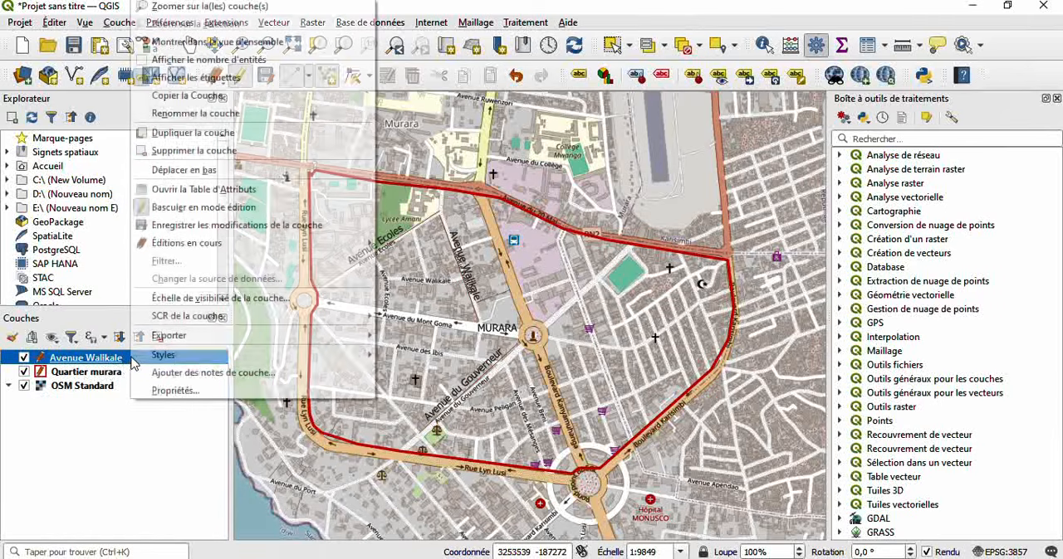
click(172, 391)
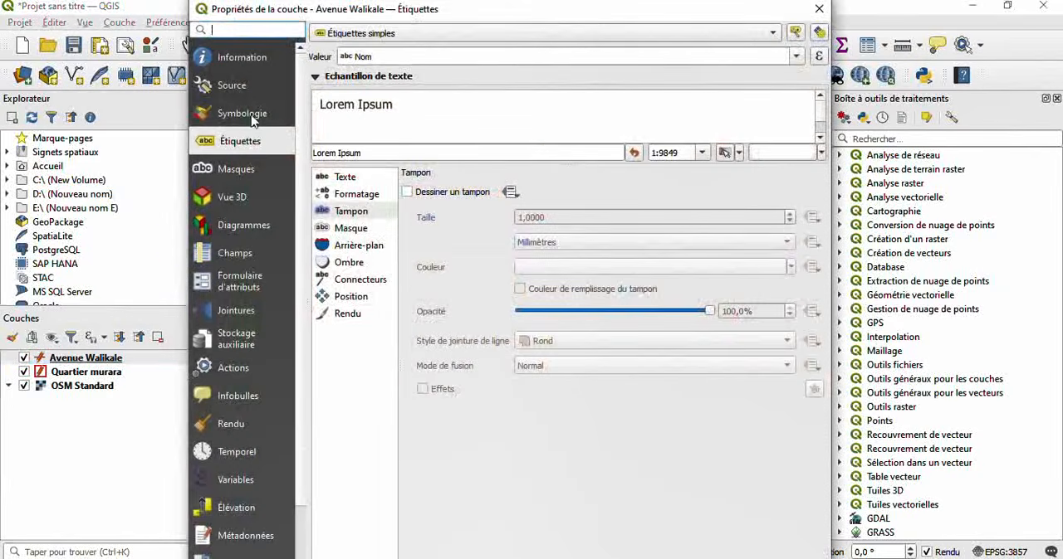
click(249, 117)
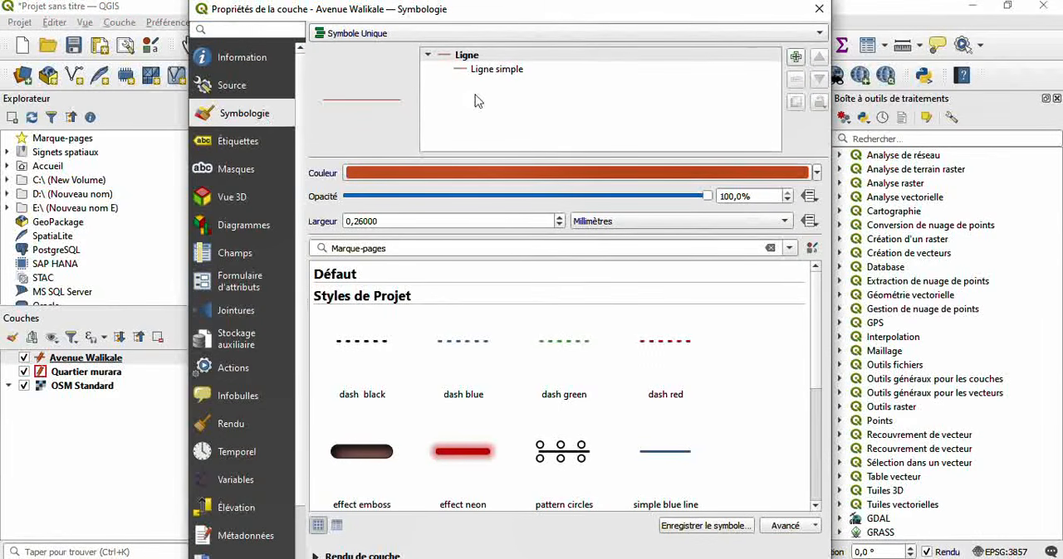
click(496, 72)
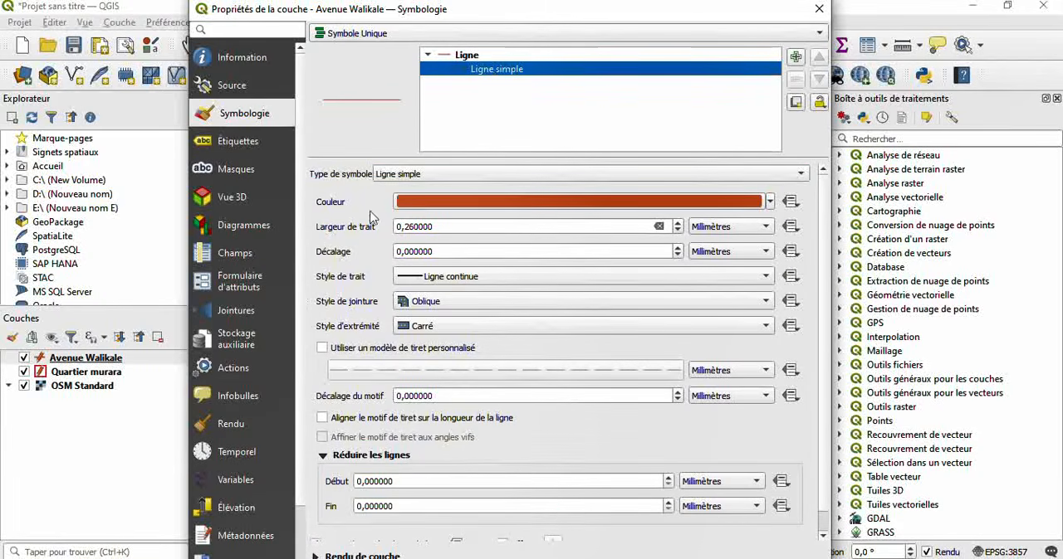
click(678, 224)
click(678, 223)
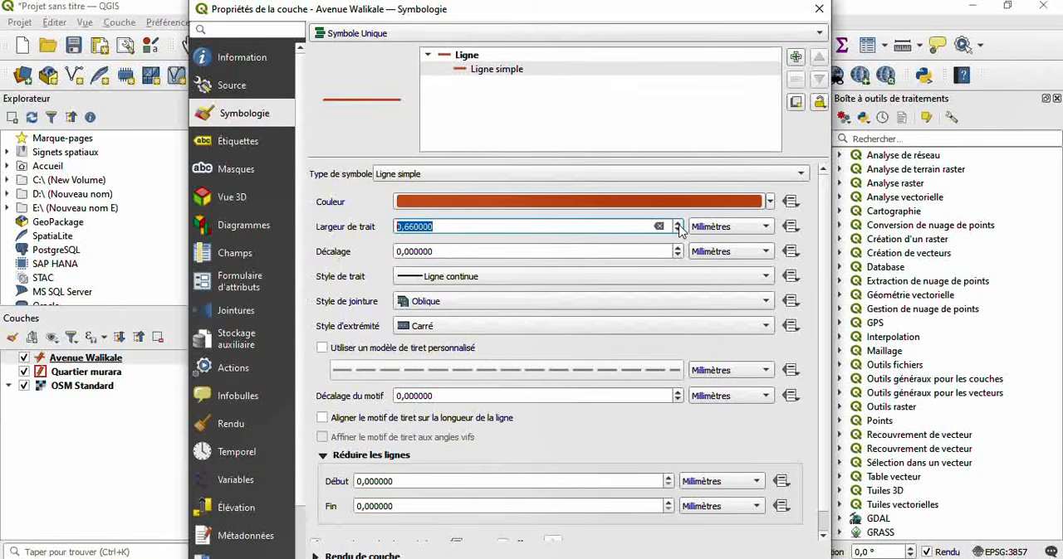
click(678, 224)
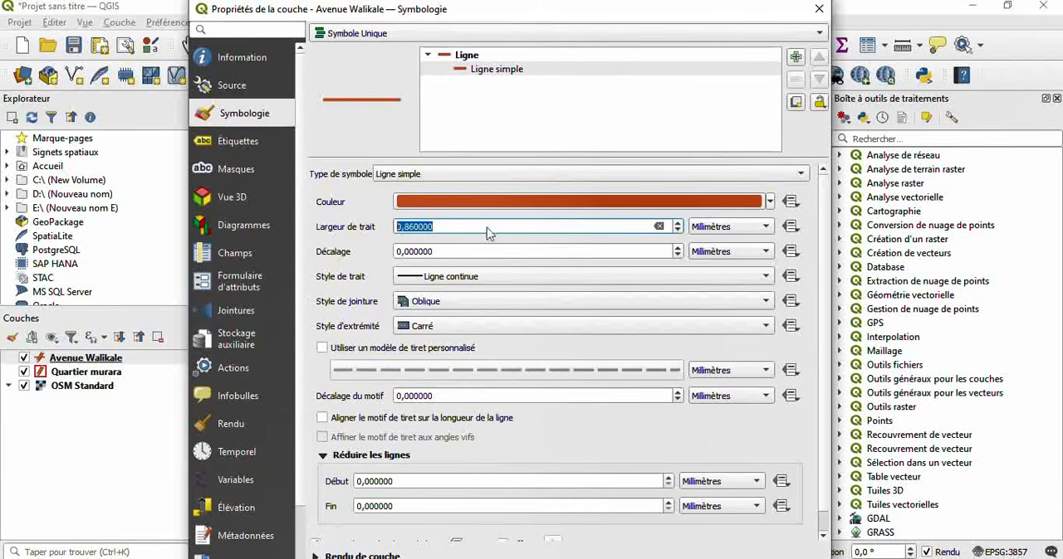
- Change the Avenue Walikale layer's simple line colour to the bright red from the recent colours
click(770, 201)
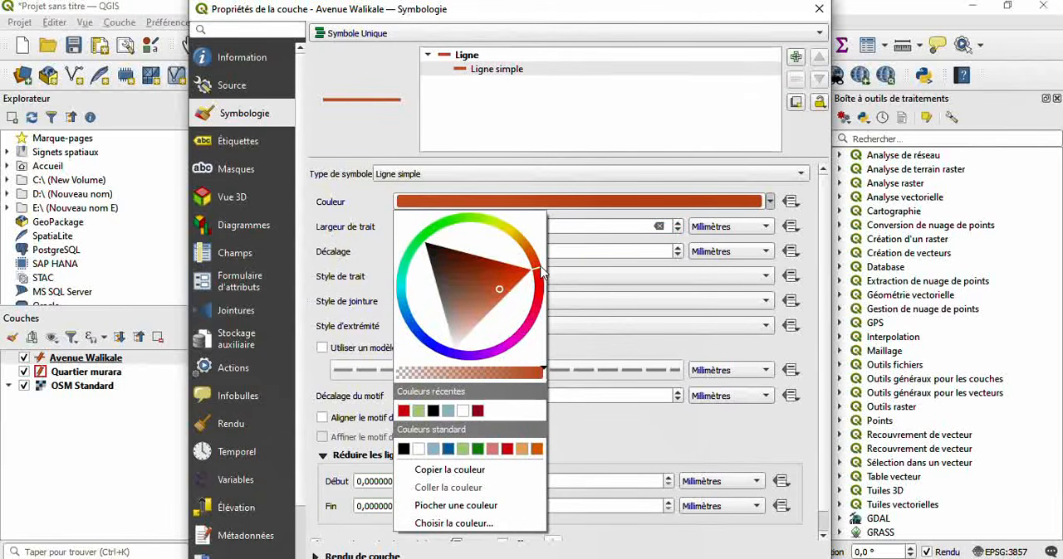
drag(539, 275, 540, 298)
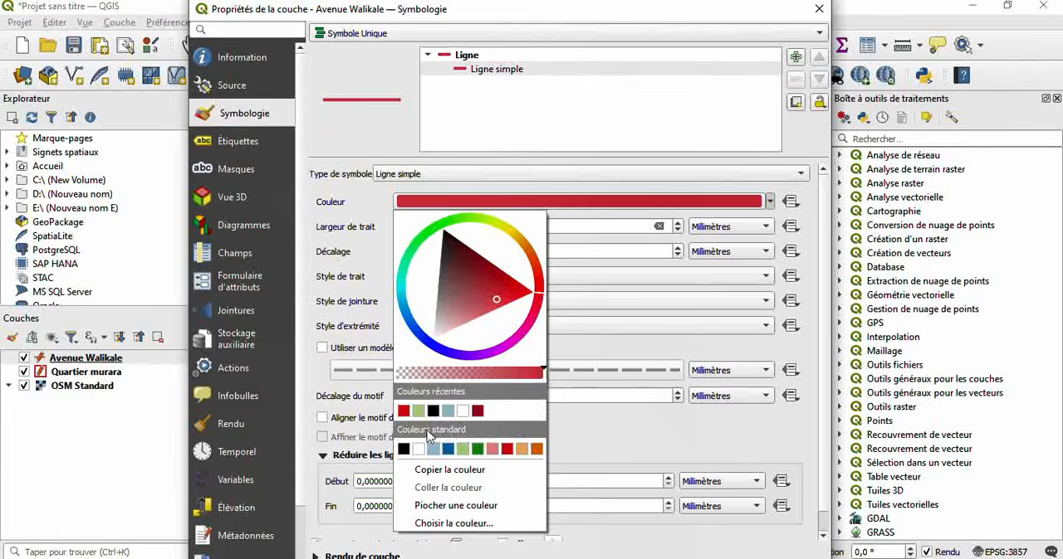
click(404, 411)
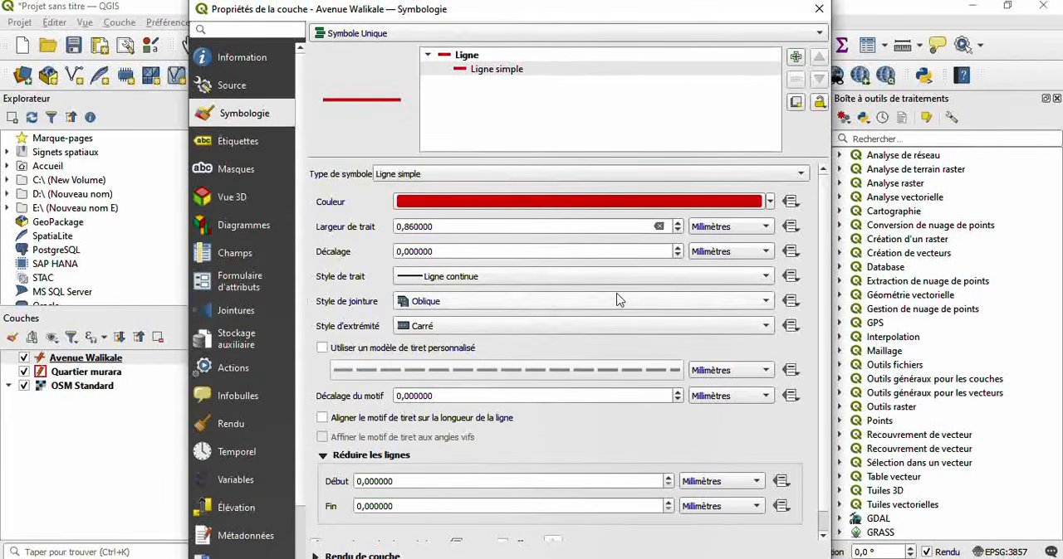
- Enable the custom dash pattern for the Avenue Walikale line symbol, and check it with the OSM Standard basemap briefly hidden
click(323, 349)
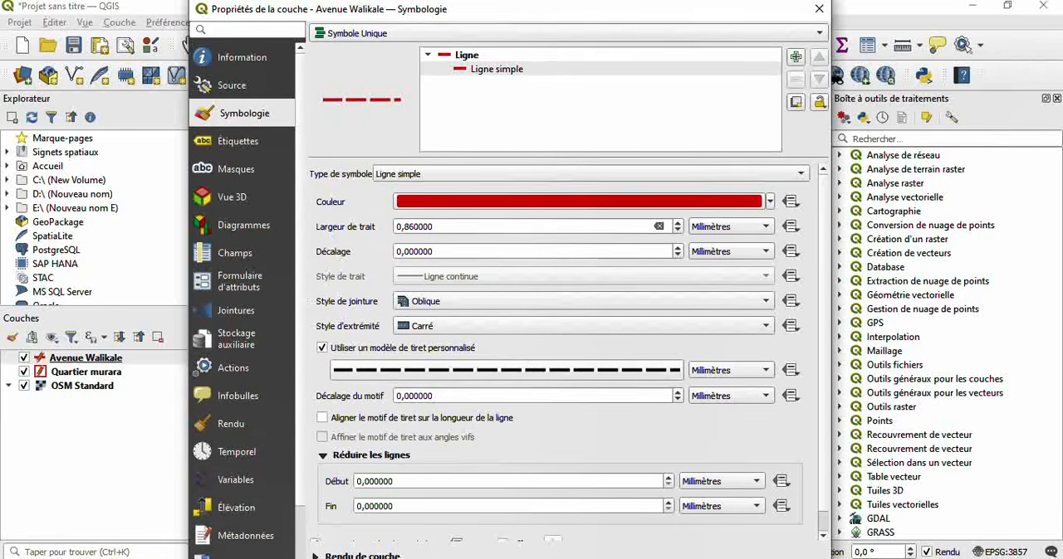
key(Return)
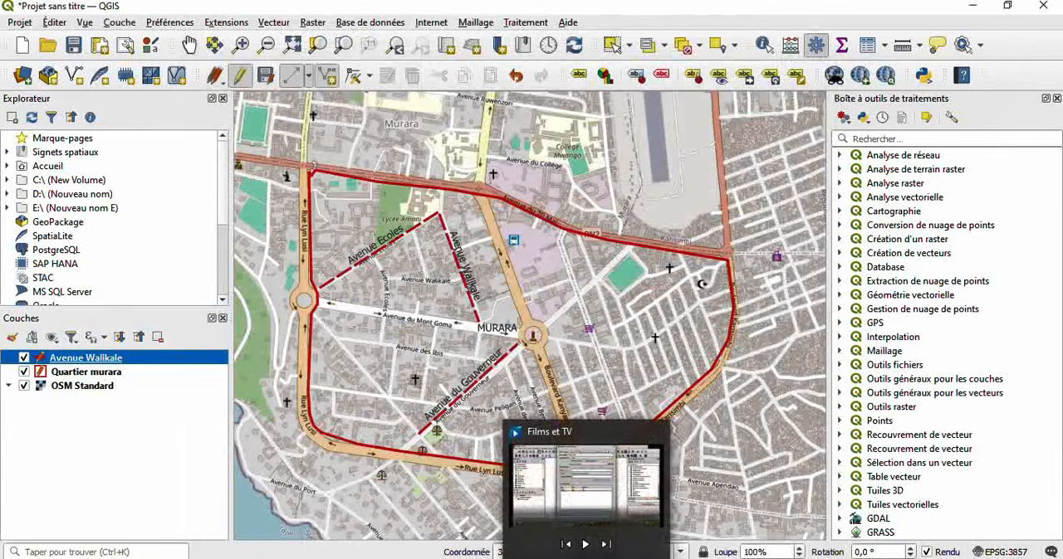
click(24, 386)
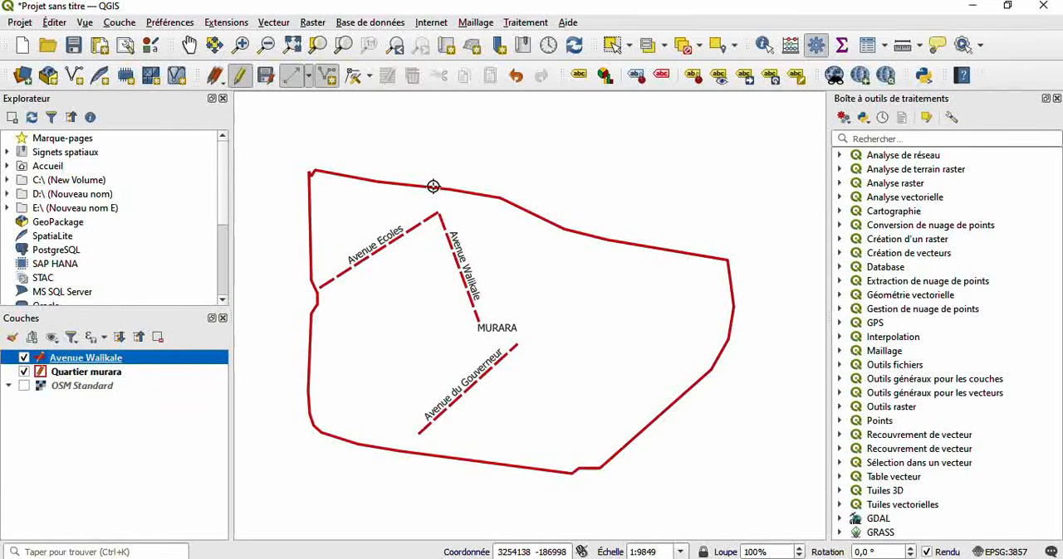
click(24, 386)
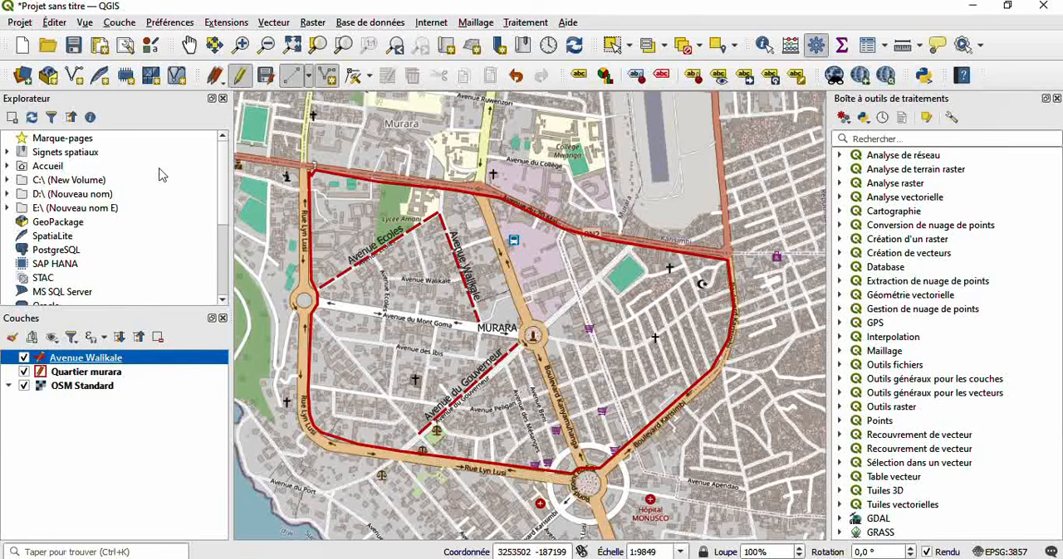
- Start a new GeoPackage layer stored as Point d'intersection in the FORMATION QGIS folder
click(120, 23)
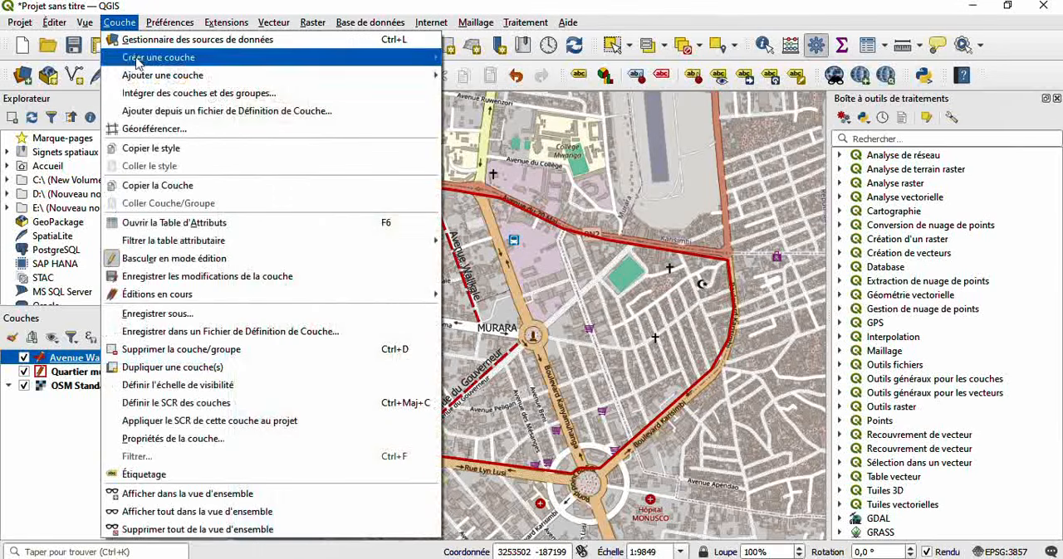
mouse_move(141, 58)
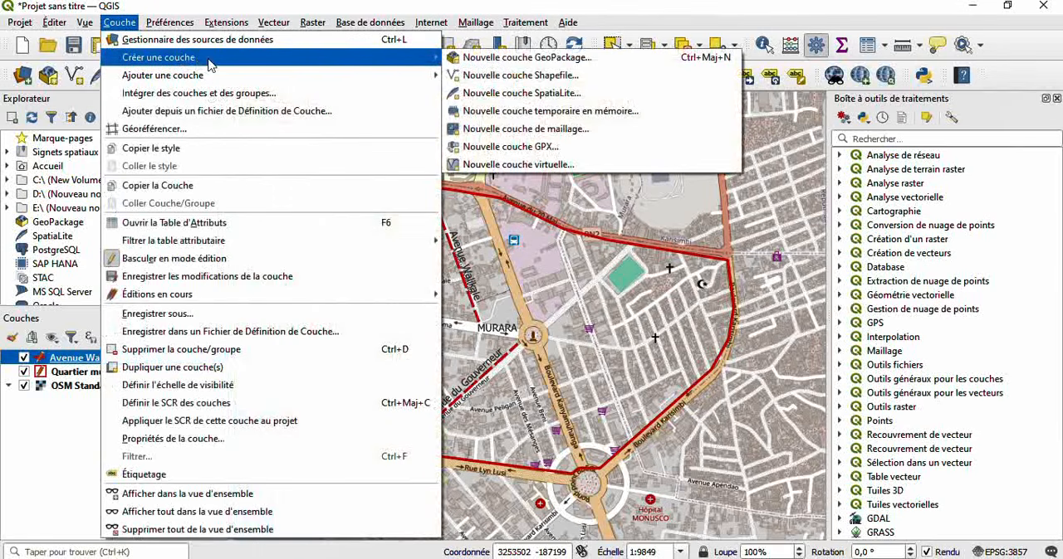
click(537, 58)
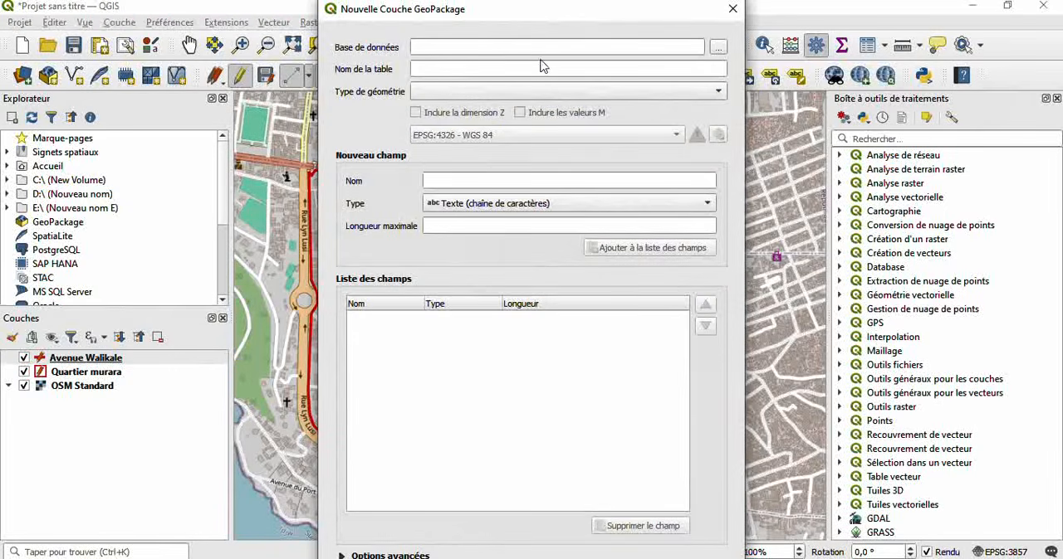
click(717, 47)
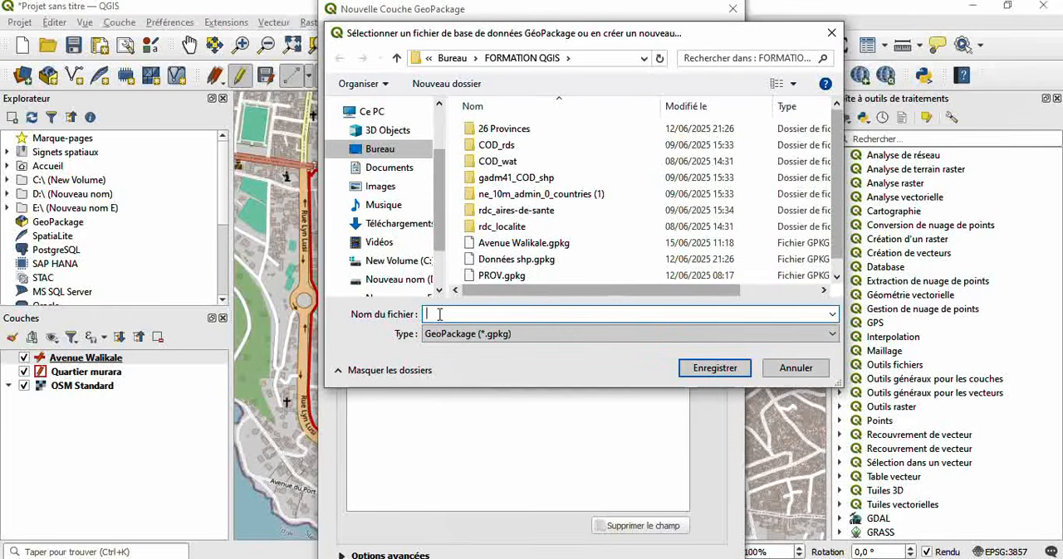
text(Point d'intersection)
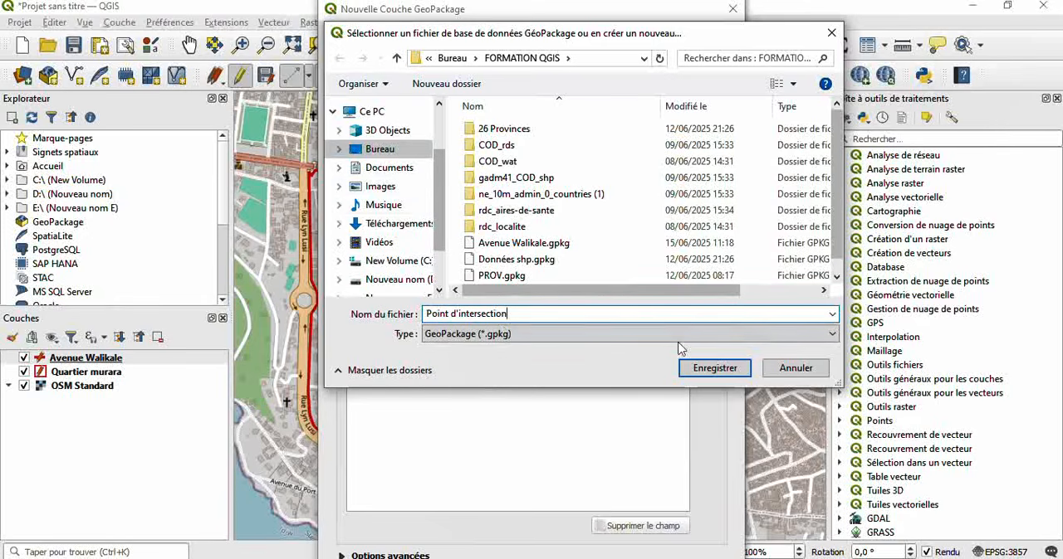
click(712, 368)
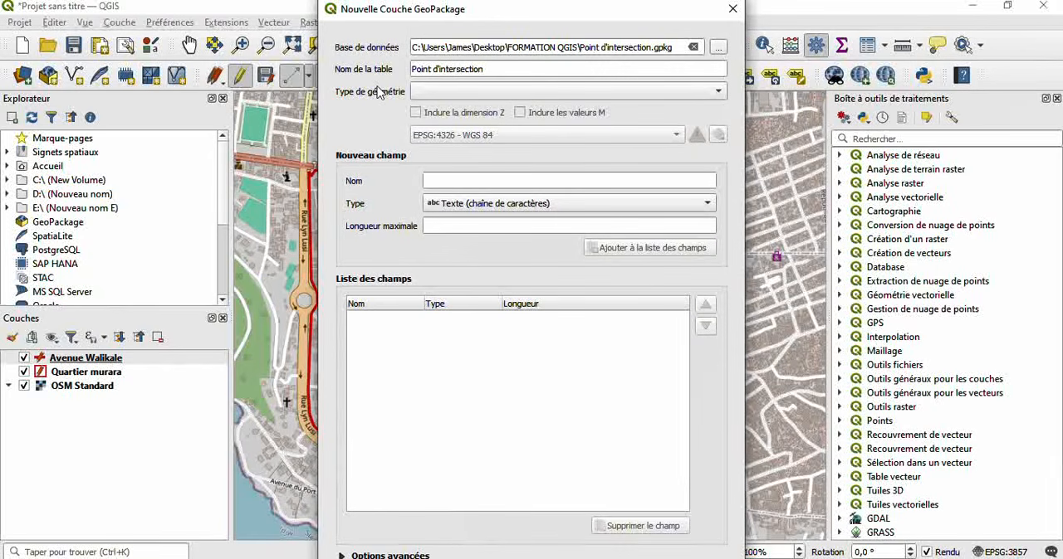
- Set the new layer's geometry type to Point and its CRS to the project's EPSG:3857 - WGS 84 / Pseudo-Mercator
click(473, 92)
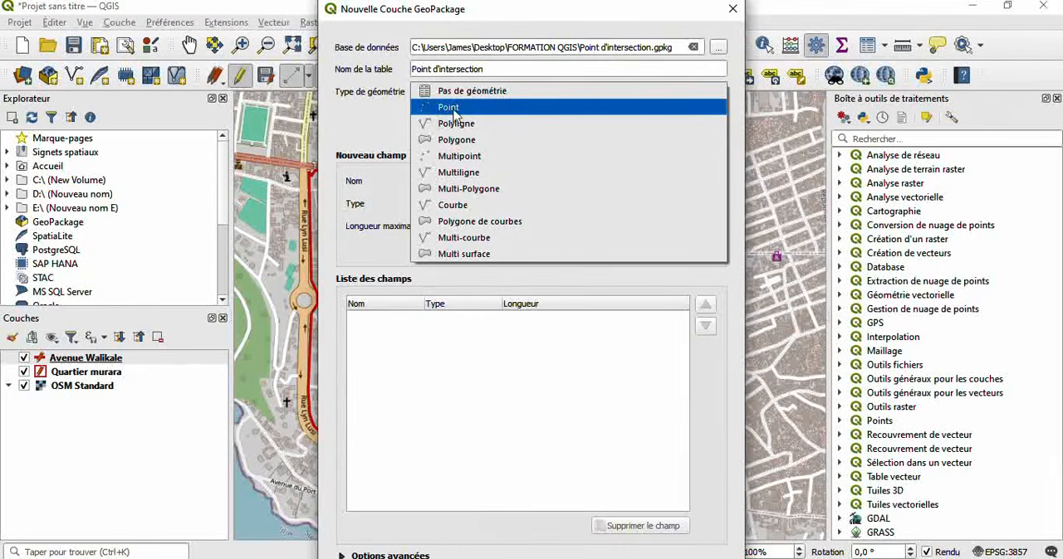
click(456, 116)
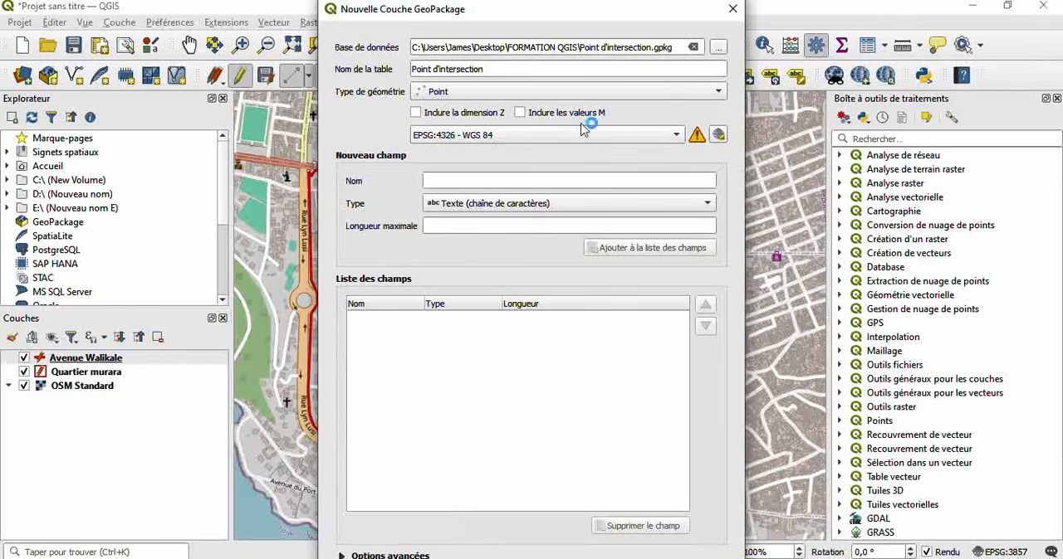
click(607, 136)
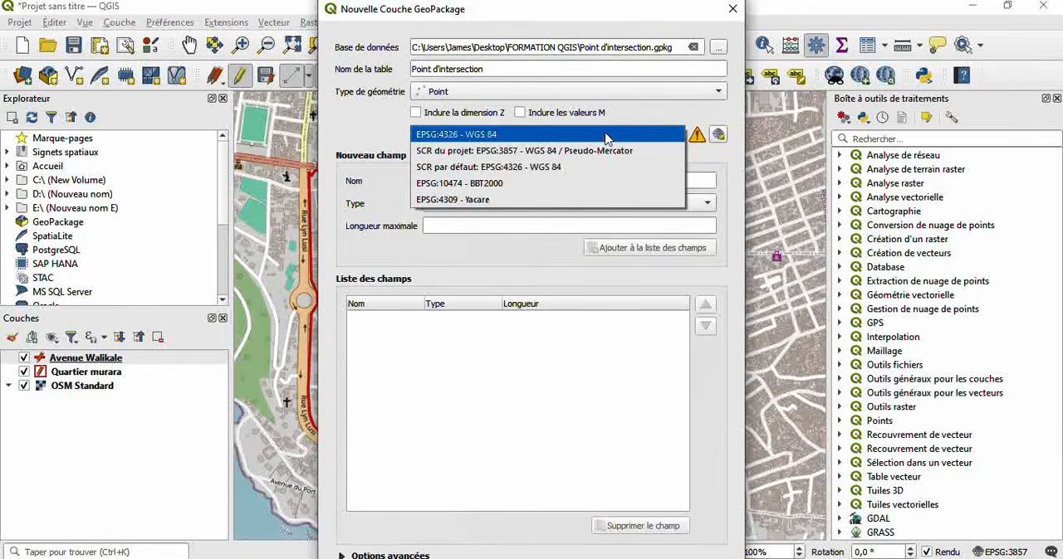
click(594, 151)
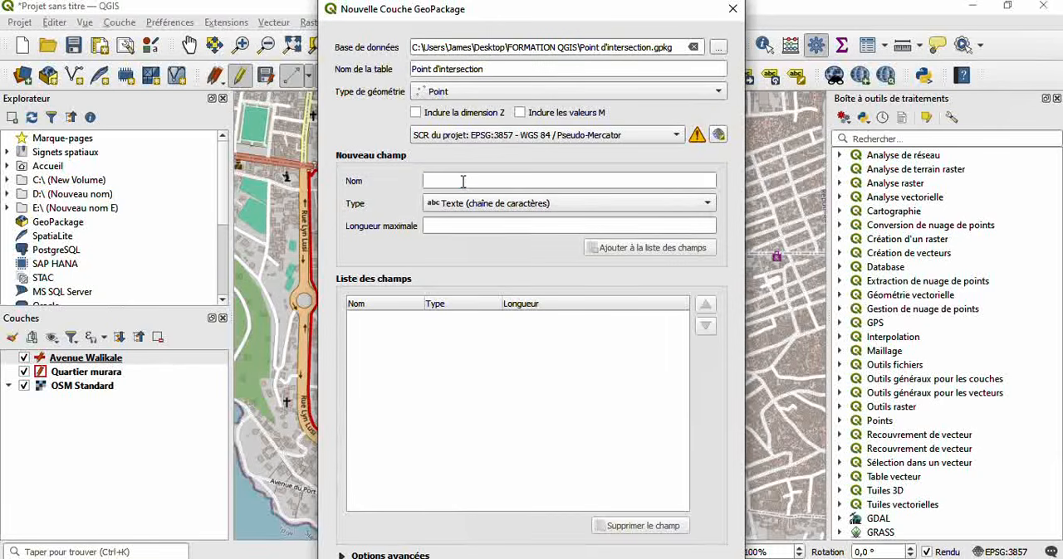
- Add a text field Nom with a maximum length of 30 to the new layer's field list
click(462, 182)
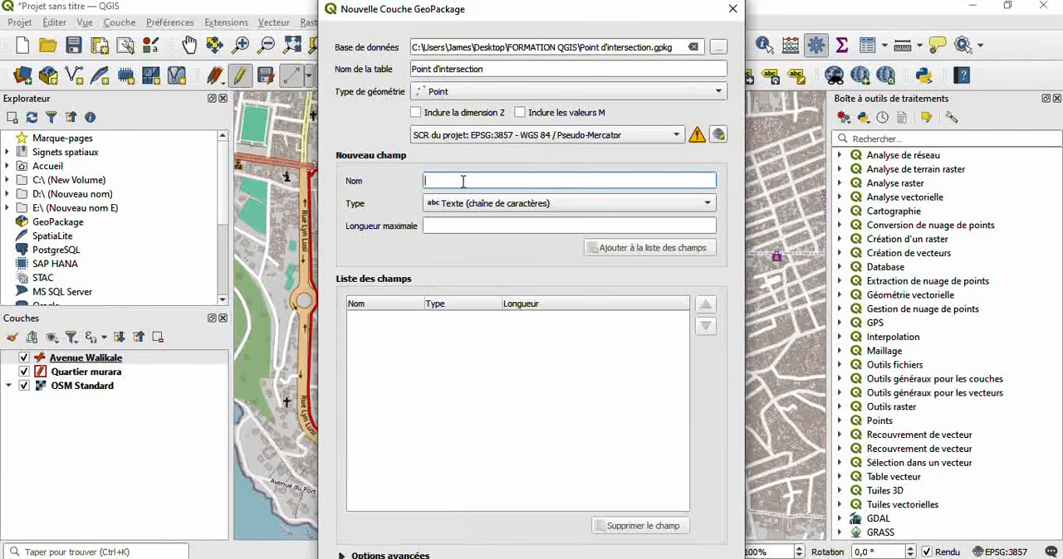
text(Nom)
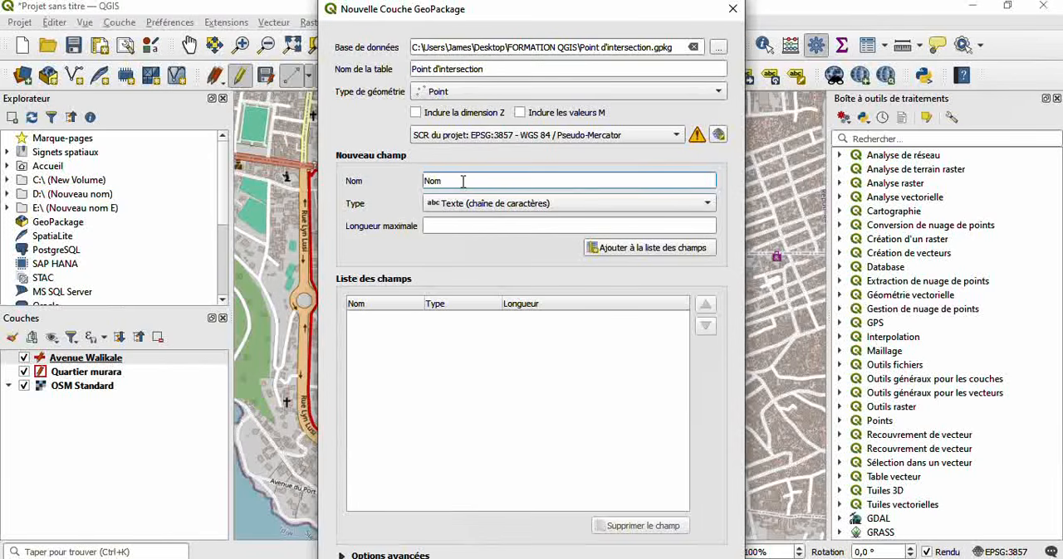
click(481, 226)
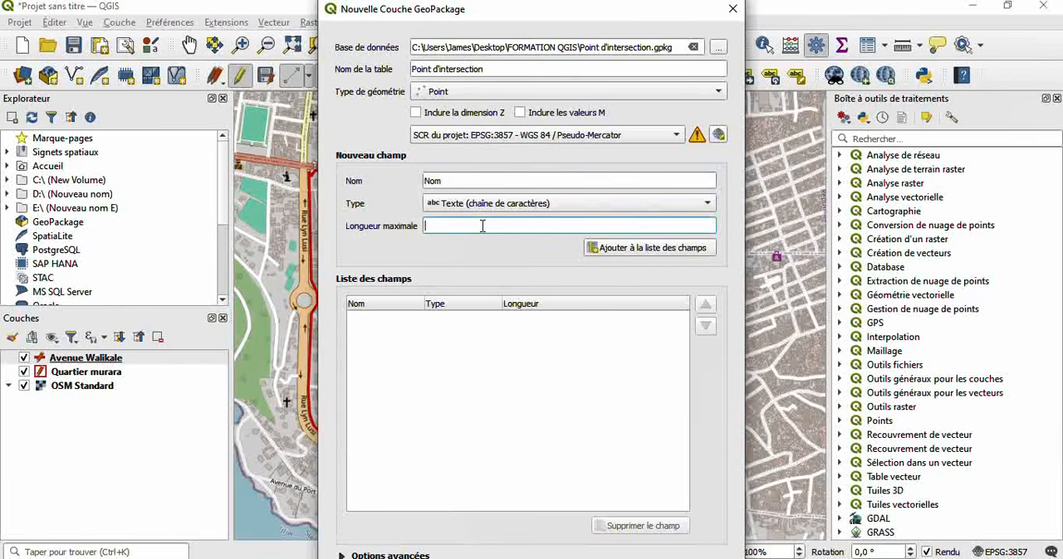
text(30)
click(618, 249)
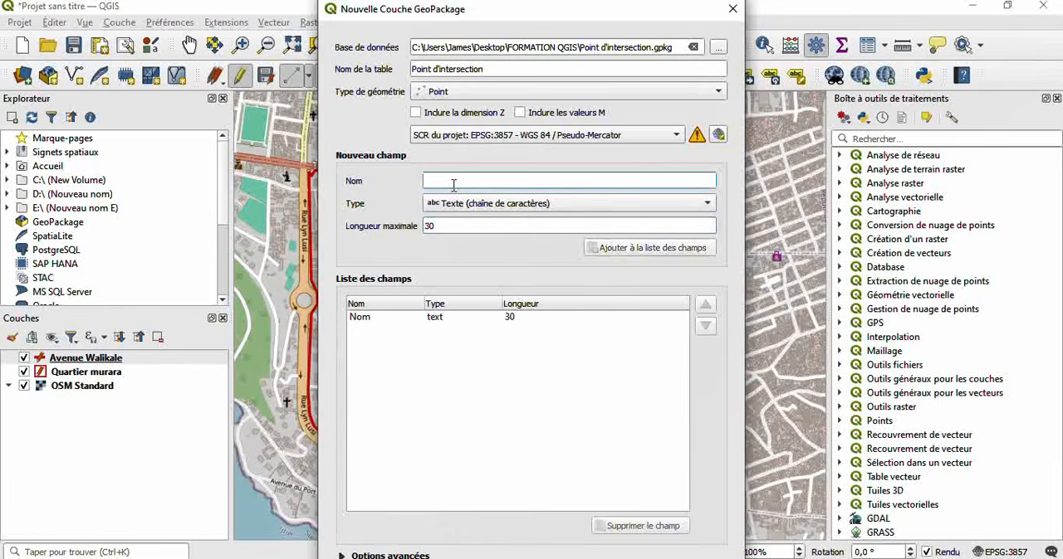
- Add a text field Nature with a maximum length of 30 and create the Point d'intersection layer
text(Nature)
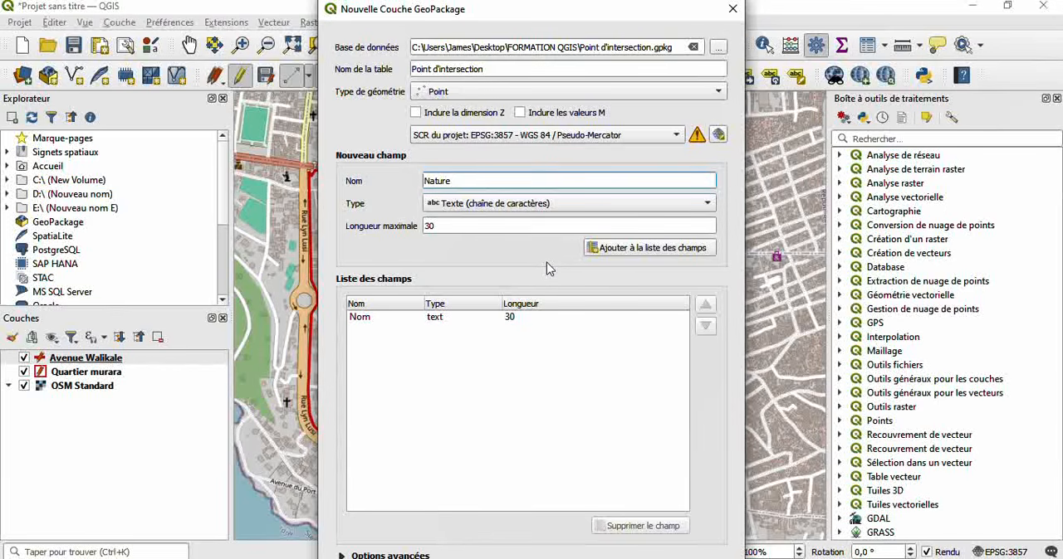
click(649, 253)
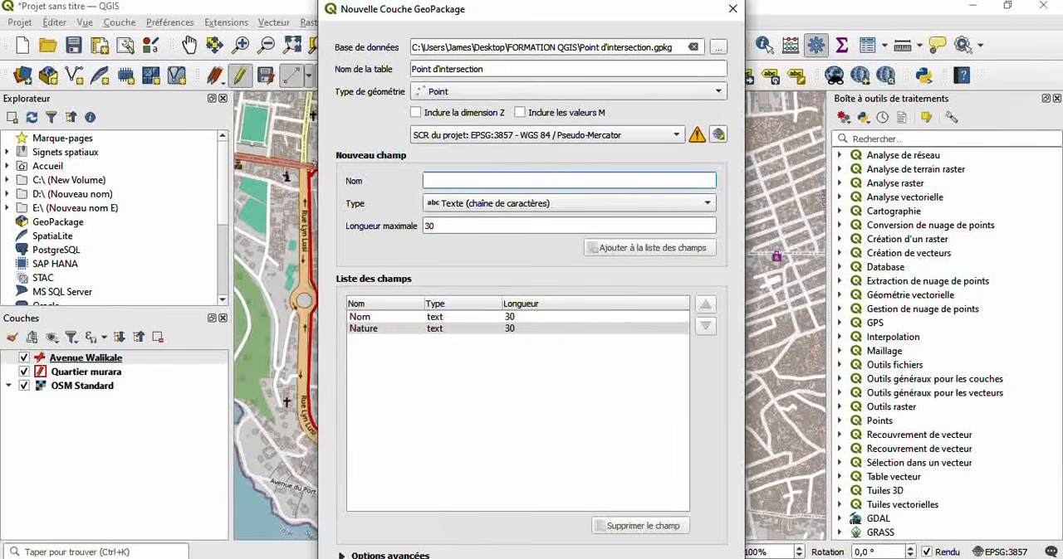
key(Return)
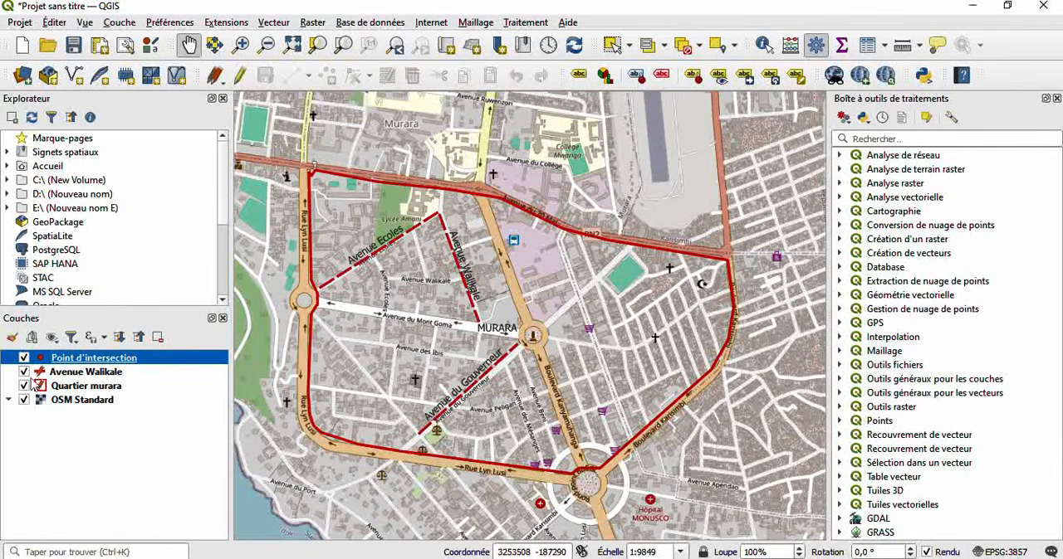
- Briefly hide the Avenue Walikale, Quartier murara and OSM Standard layers to check the new point layer, and show them again
click(23, 373)
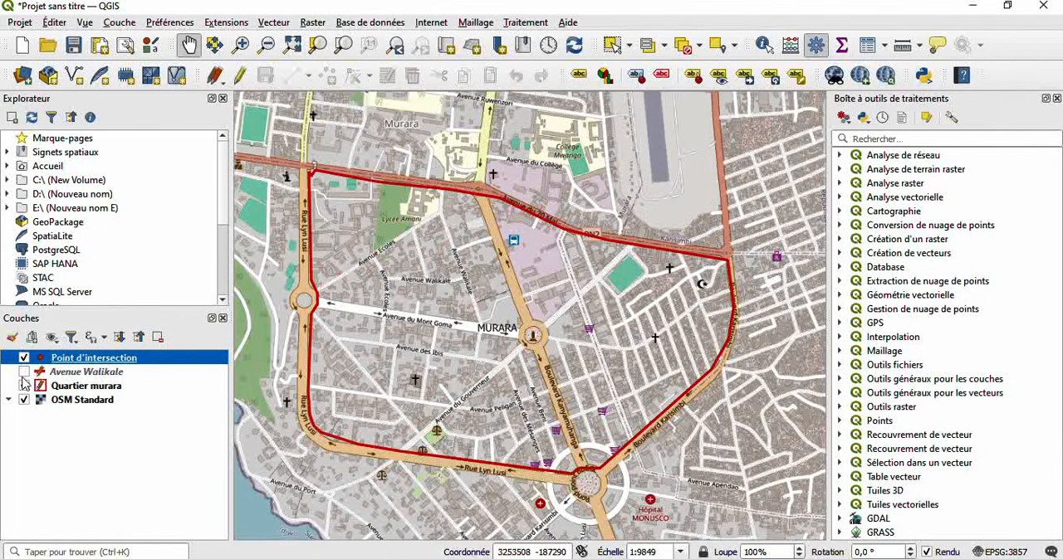
click(23, 386)
click(24, 400)
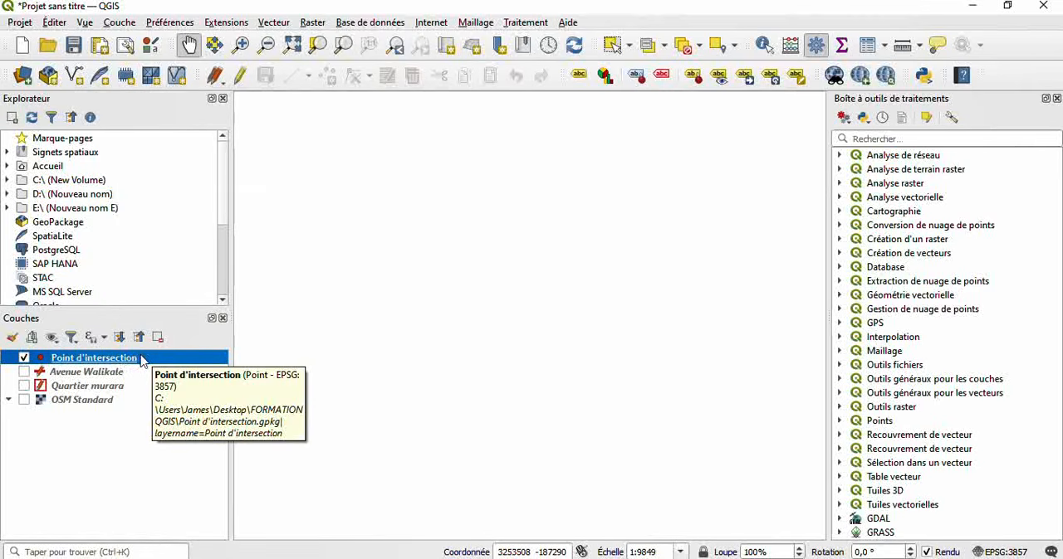
click(24, 373)
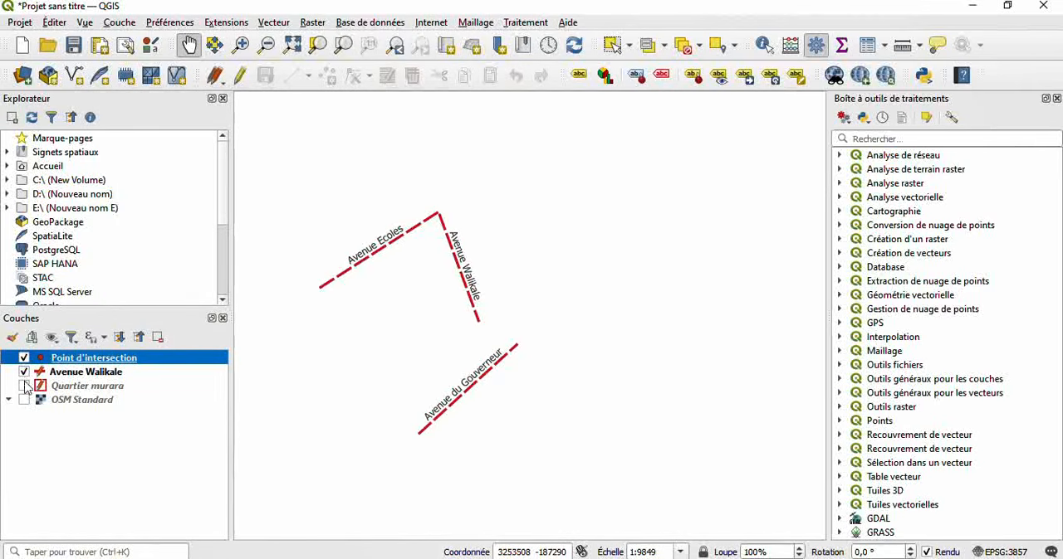
click(24, 386)
click(24, 400)
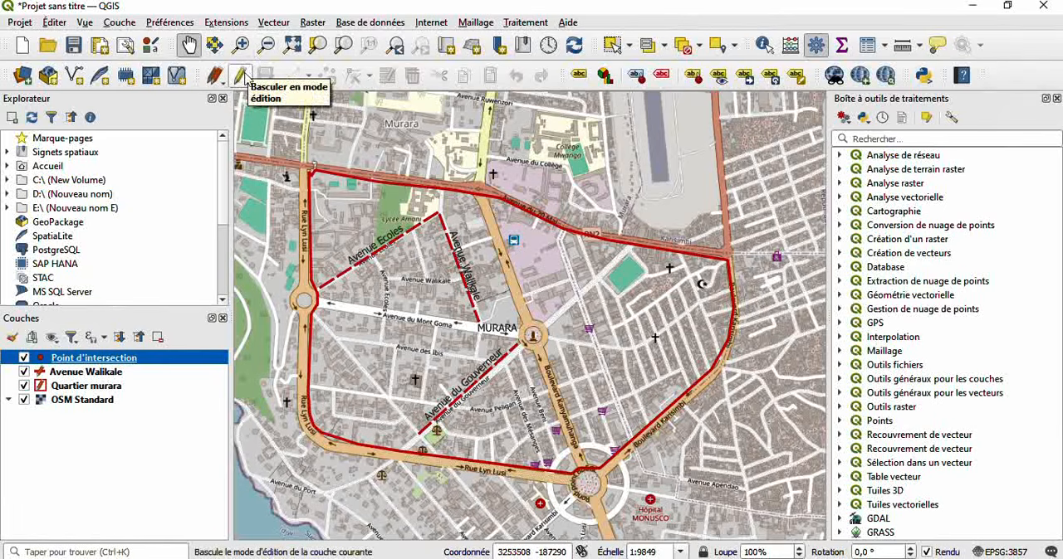
- Start editing the Point d'intersection layer and place a point on the church symbol south-east of the green pitch, with Nom SNP
click(242, 76)
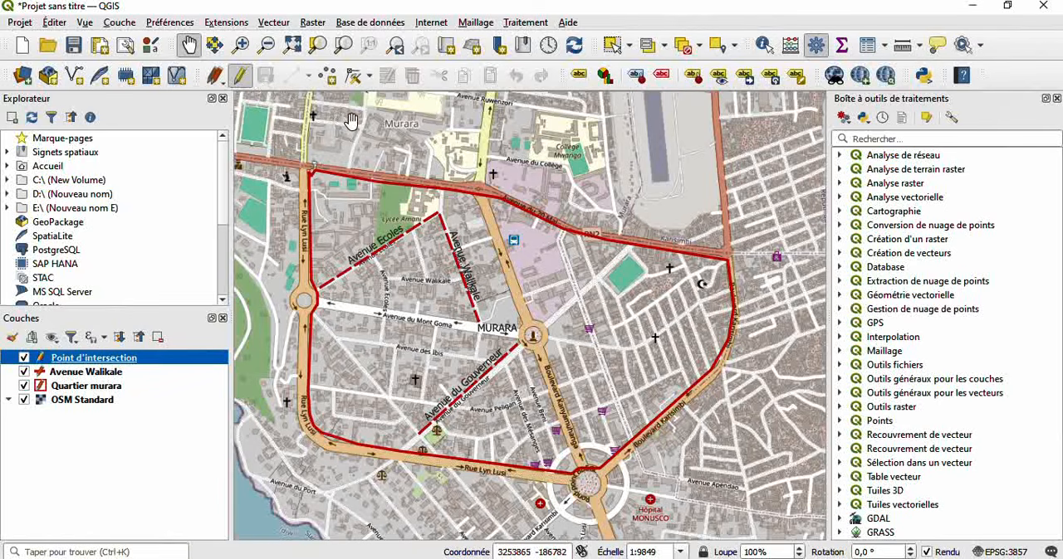
click(331, 81)
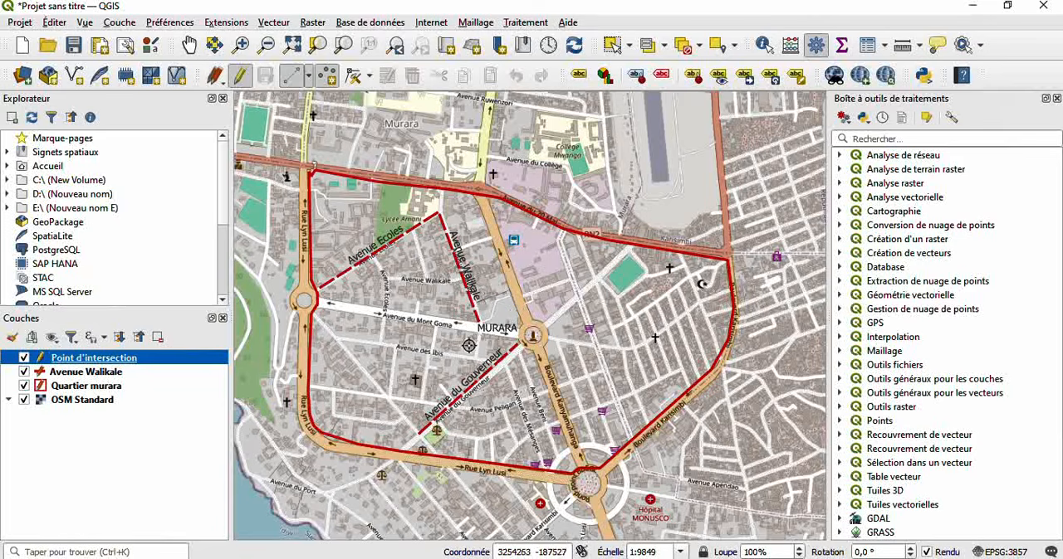
click(655, 336)
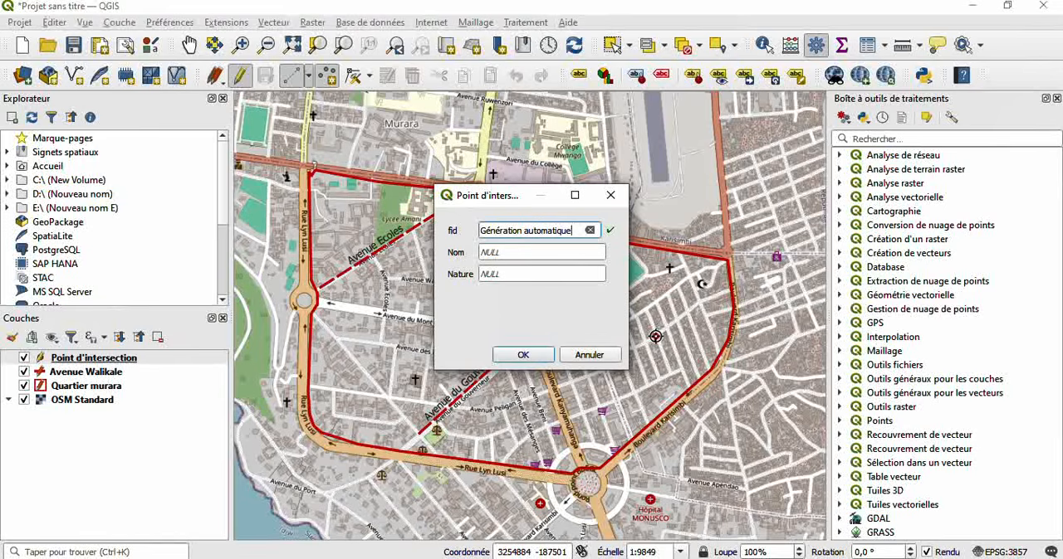
click(531, 253)
key(BackSpace)
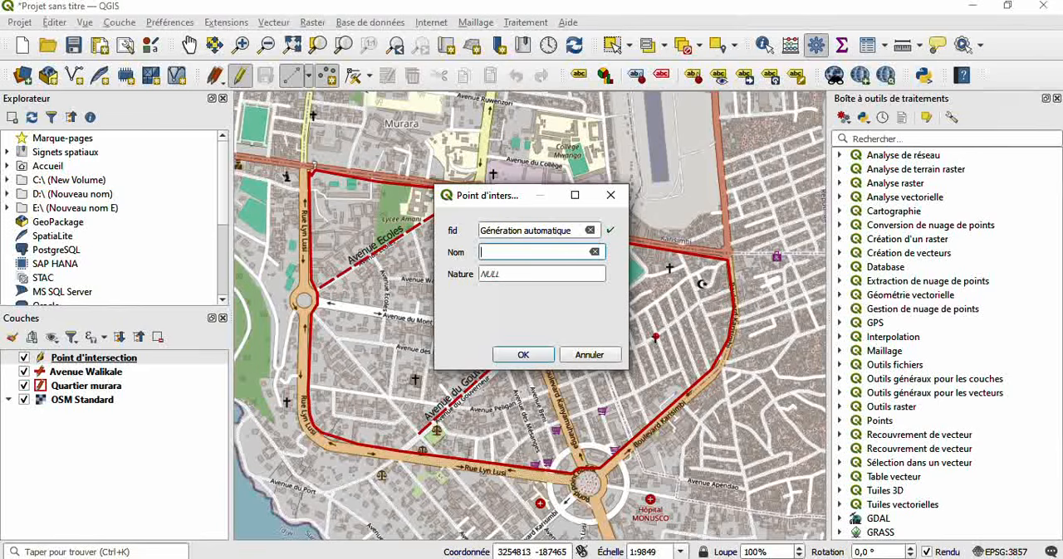
text(Eglii)
key(BackSpace)
key(BackSpace)
key(BackSpace)
key(BackSpace)
key(BackSpace)
text(SNP)
- Set the church point's Nature to Eglise and save its attributes
click(518, 275)
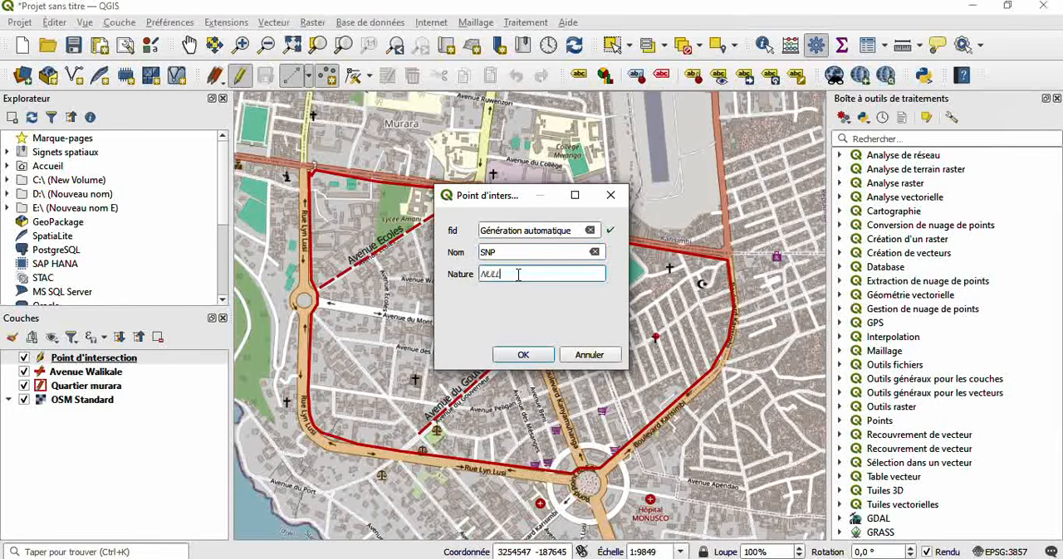
double_click(517, 275)
key(BackSpace)
text(Eglise)
click(504, 358)
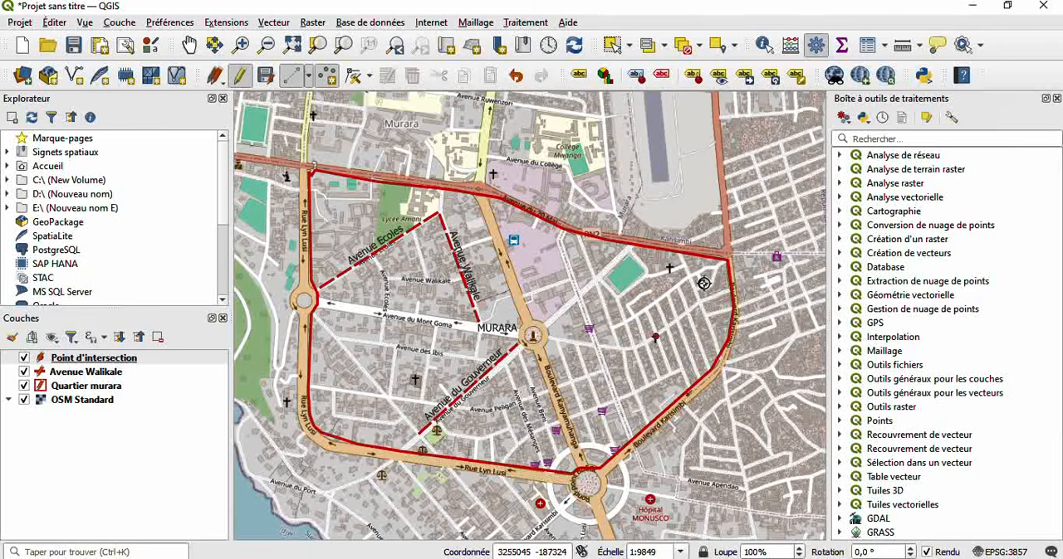
- Add a point on the mosque symbol near the district's eastern boundary, with Nom MSQ and Nature Mosqué
click(703, 284)
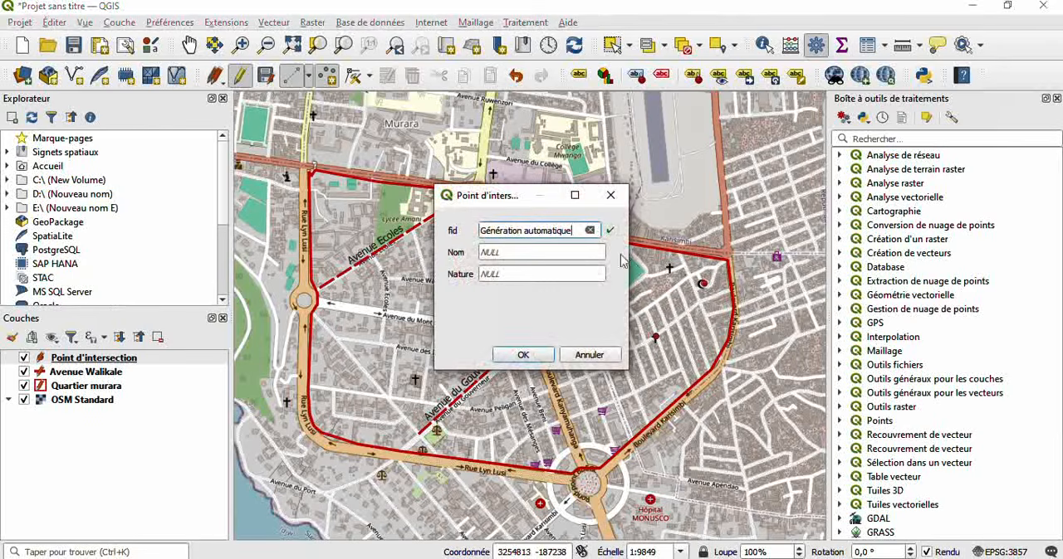
click(537, 254)
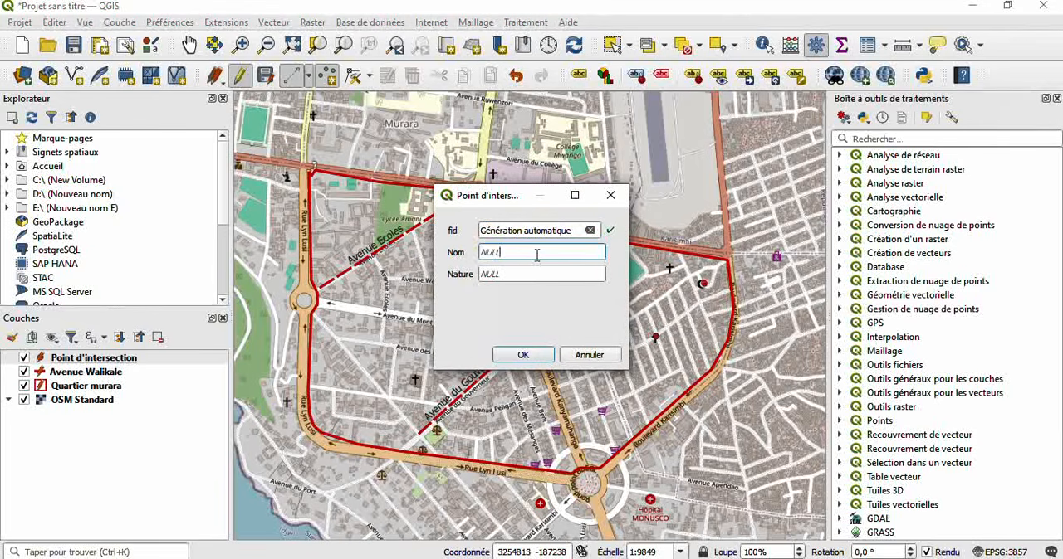
key(BackSpace)
text(MSQ)
click(518, 275)
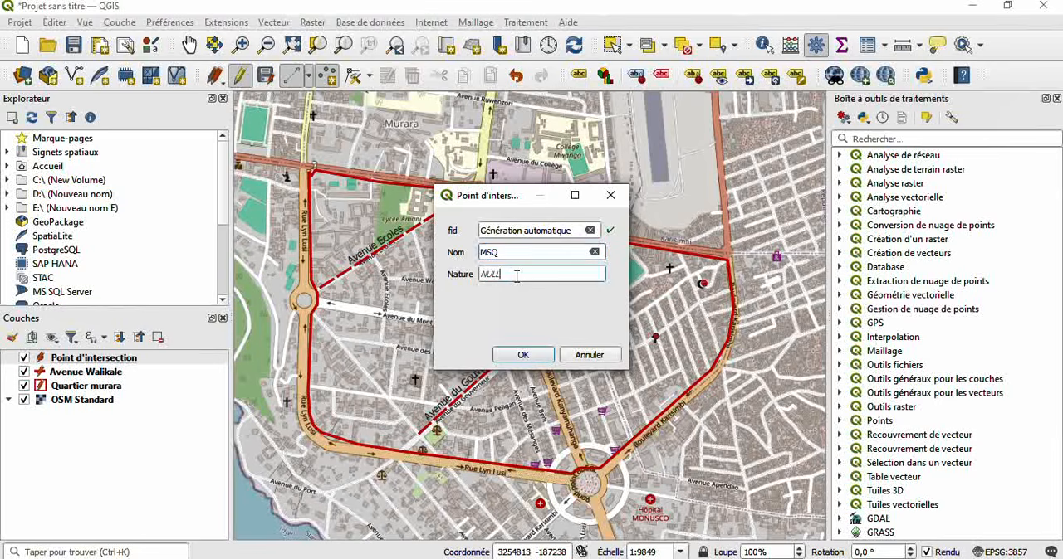
key(BackSpace)
text(Mosqué)
click(525, 356)
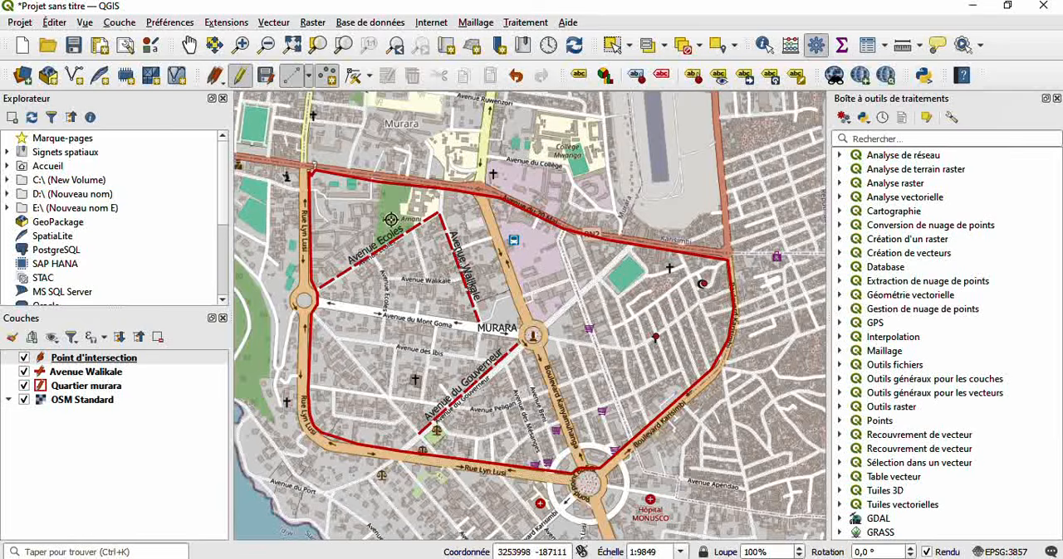
- Add a point at the Lycée Amani school north of Avenue Ecoles, with Nom Lycée Amani and Nature Ecole
click(390, 220)
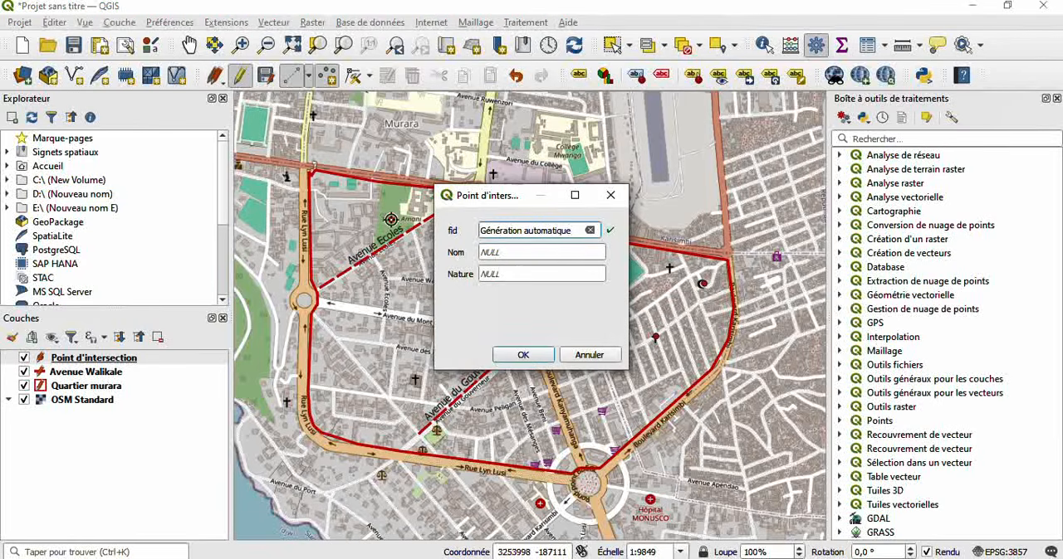
click(521, 259)
key(BackSpace)
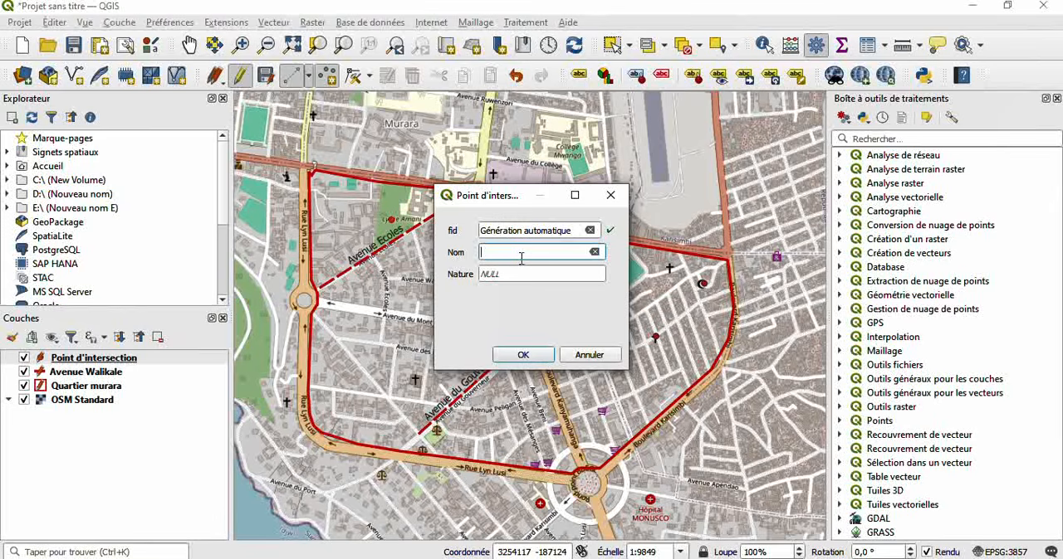
text(Lycée Amani)
click(513, 272)
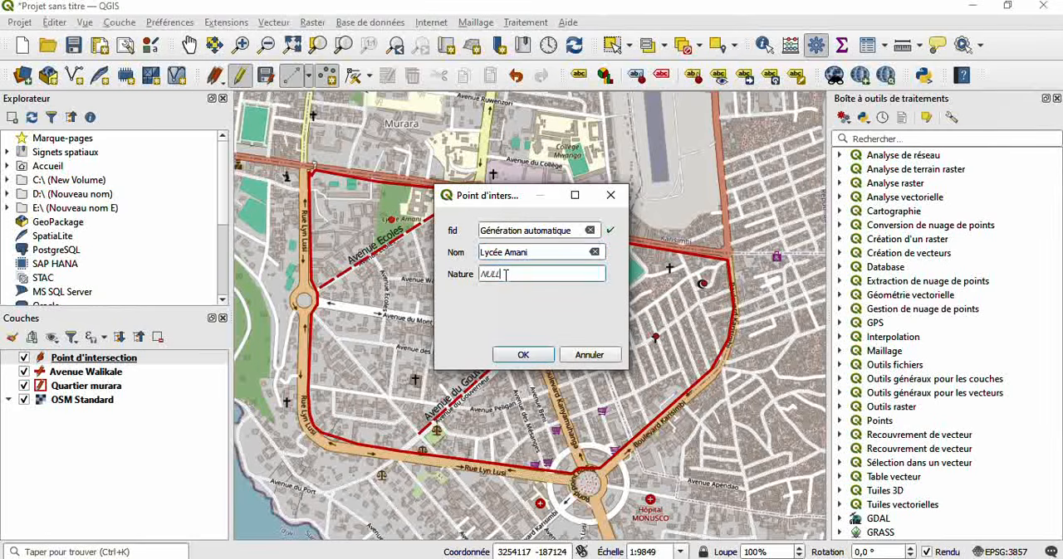
key(BackSpace)
text(Ecole)
click(523, 354)
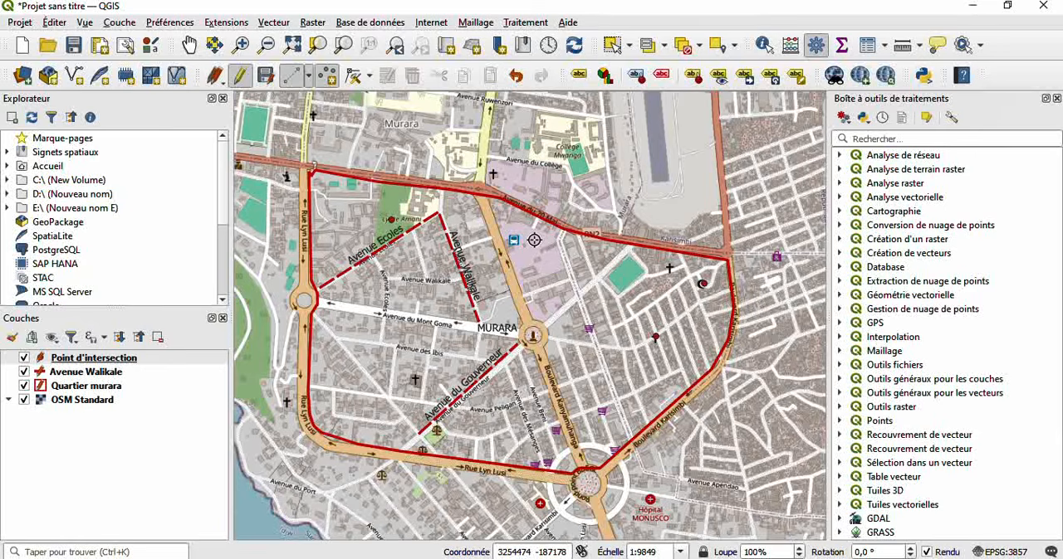
- Add a point on the blue transport symbol east of Boulevard Kanyamuhanga, with Nom GR and Nature Parking
click(513, 241)
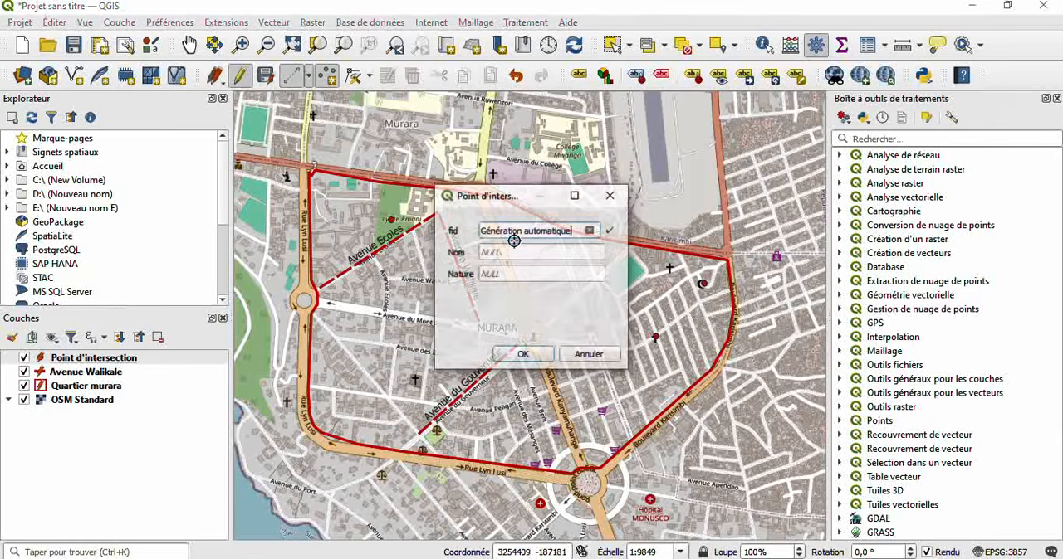
click(516, 250)
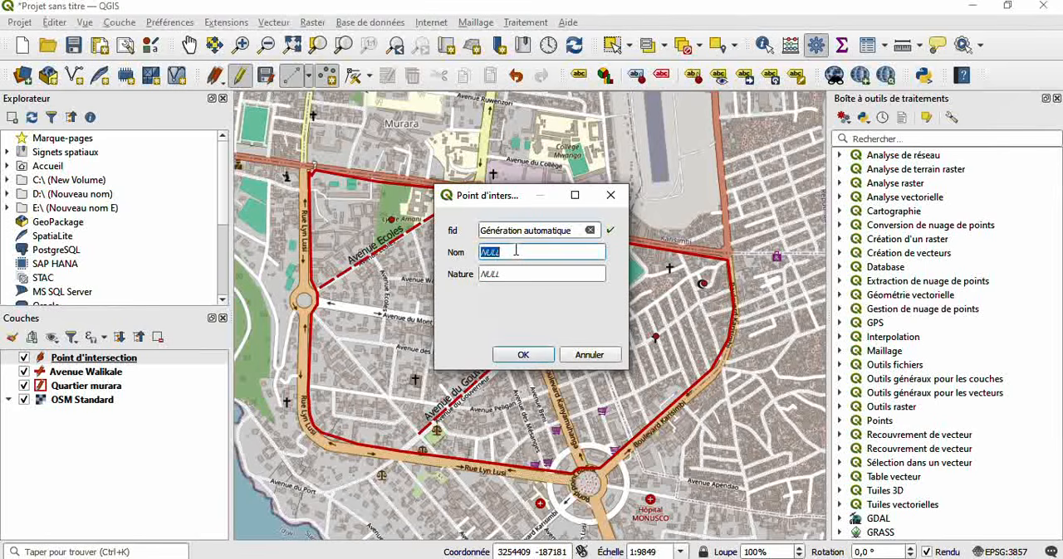
key(BackSpace)
click(508, 274)
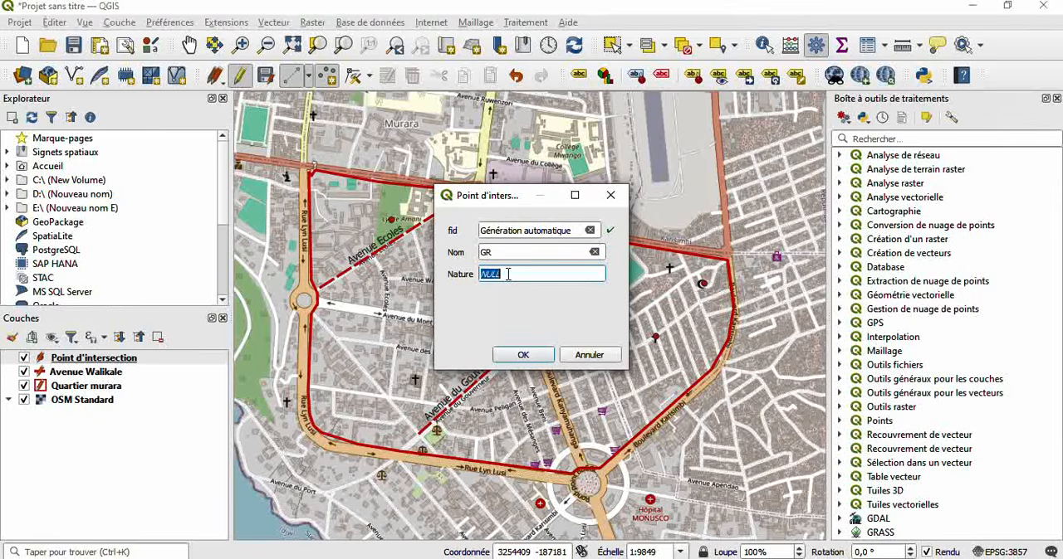
key(BackSpace)
text(Parking)
click(522, 355)
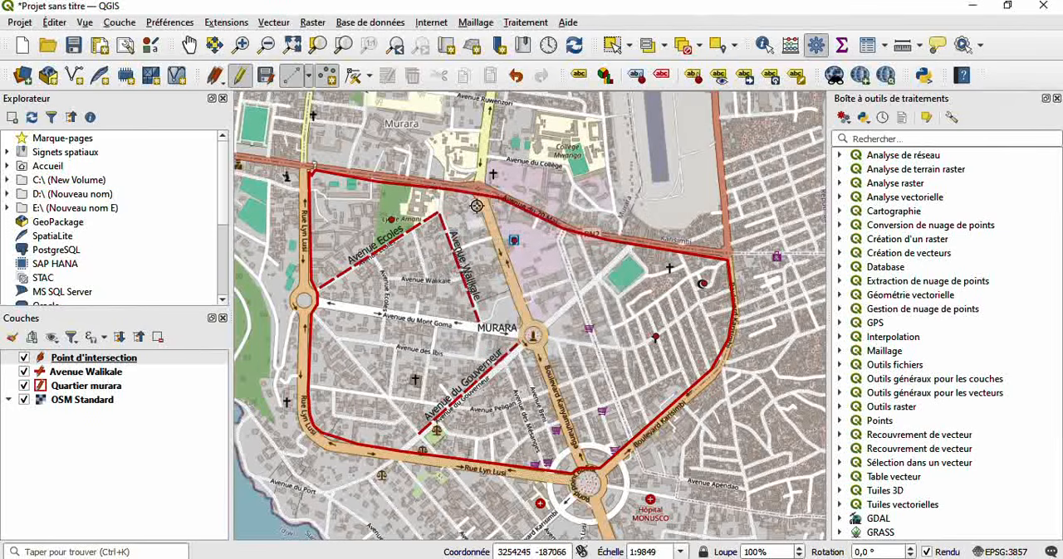
- Add a point on the shop symbol north of the southern roundabout, beside Boulevard Karisimbi, with Nom MR and Nature Marché
click(601, 411)
click(508, 251)
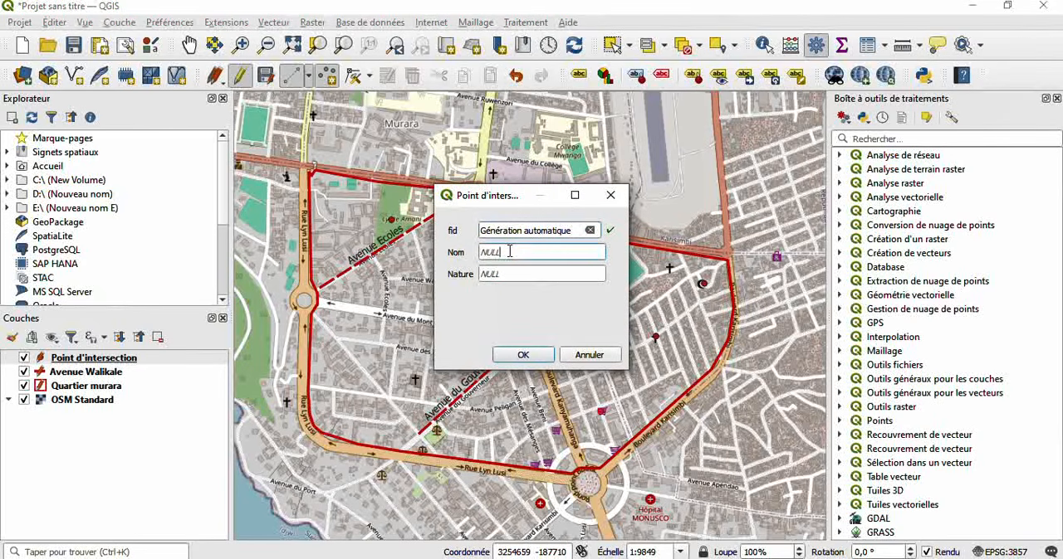
key(BackSpace)
text(MR)
click(502, 277)
key(BackSpace)
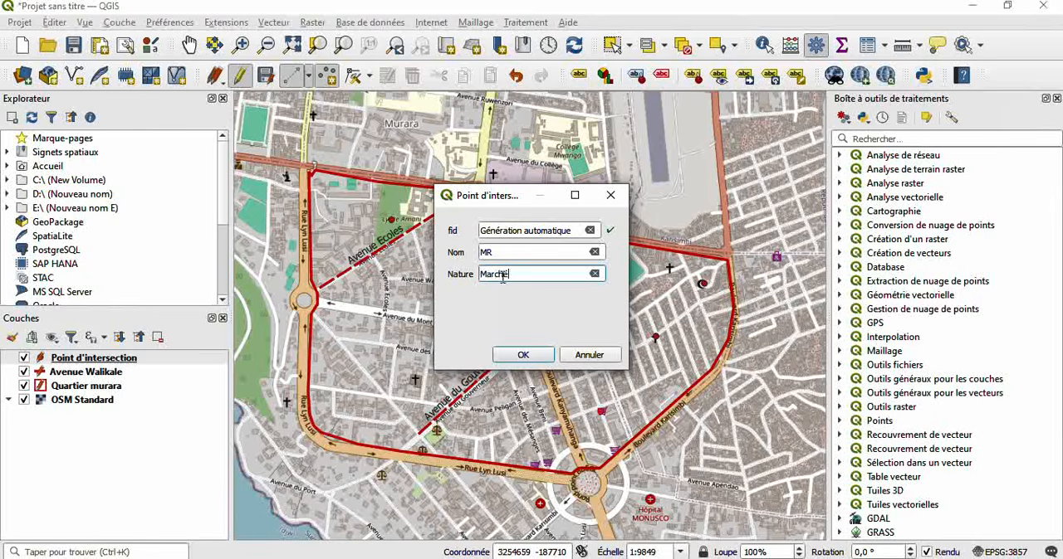
text(Marché)
click(535, 356)
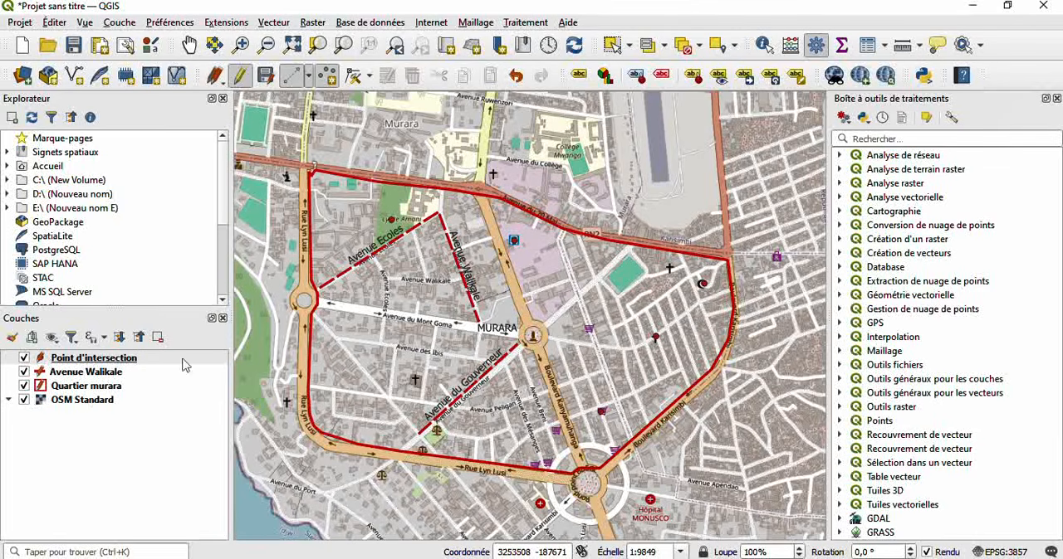
- Briefly hide the Avenue Walikale layer and the OSM Standard basemap in turn to check the digitized points, showing each again
click(24, 372)
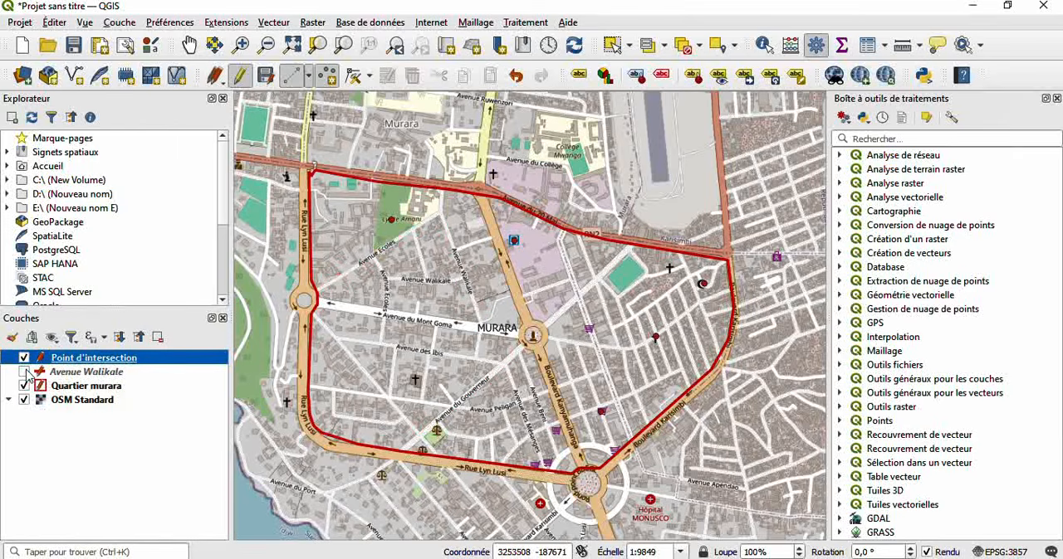
click(24, 372)
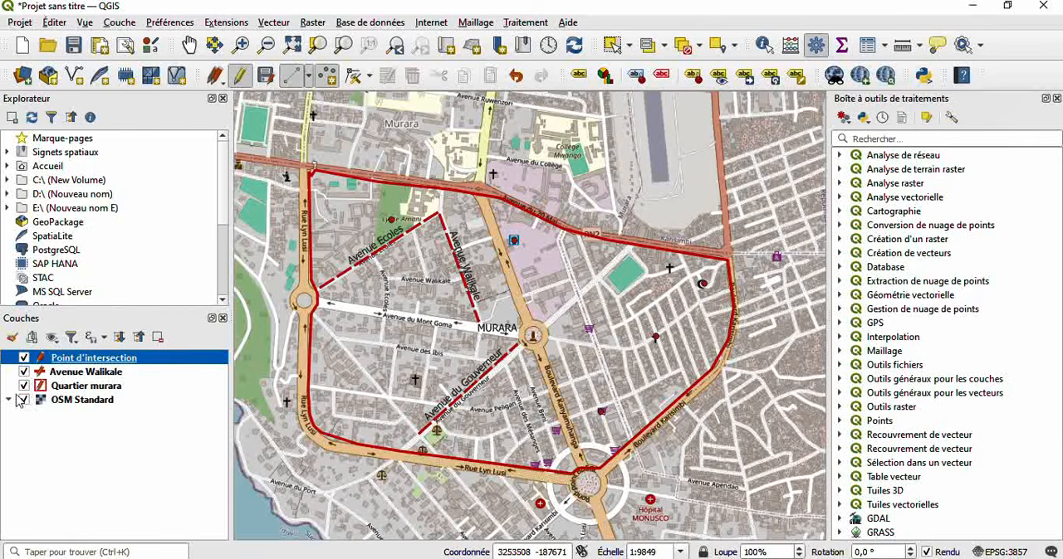
click(24, 400)
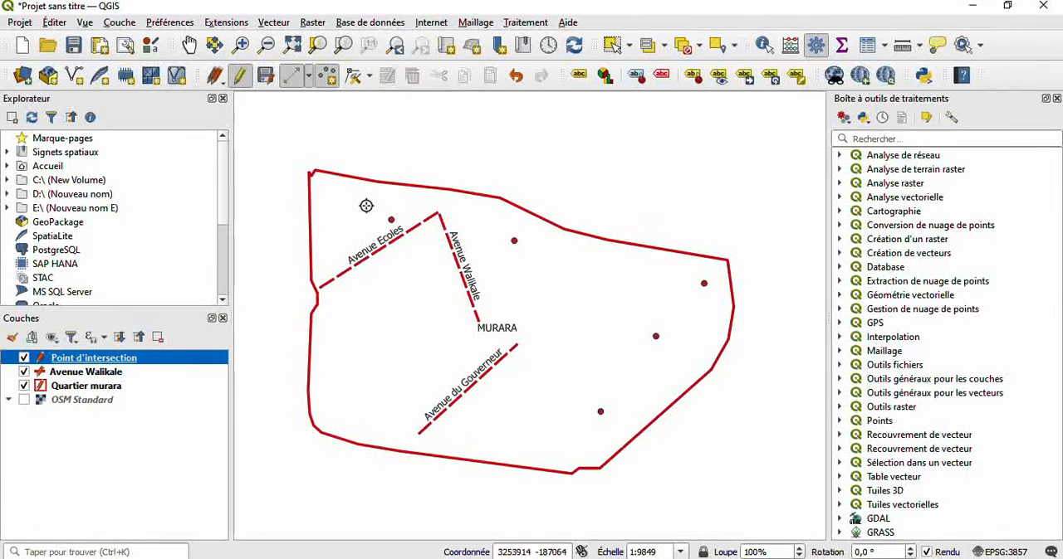
click(24, 400)
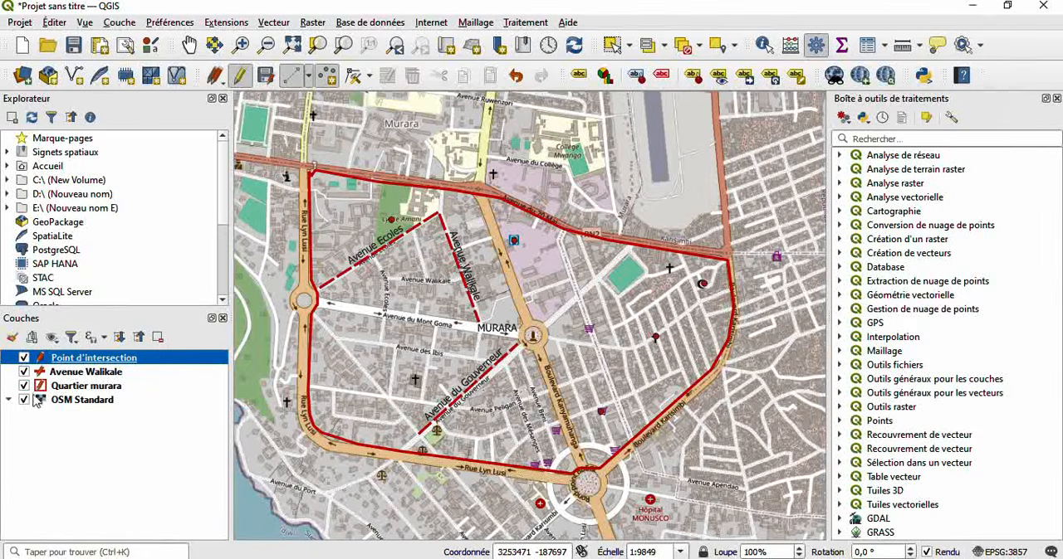
- Label the Point d'intersection layer with simple labels (Étiquettes simples) from the Nom field, and hide the OSM Standard basemap
right_click(142, 363)
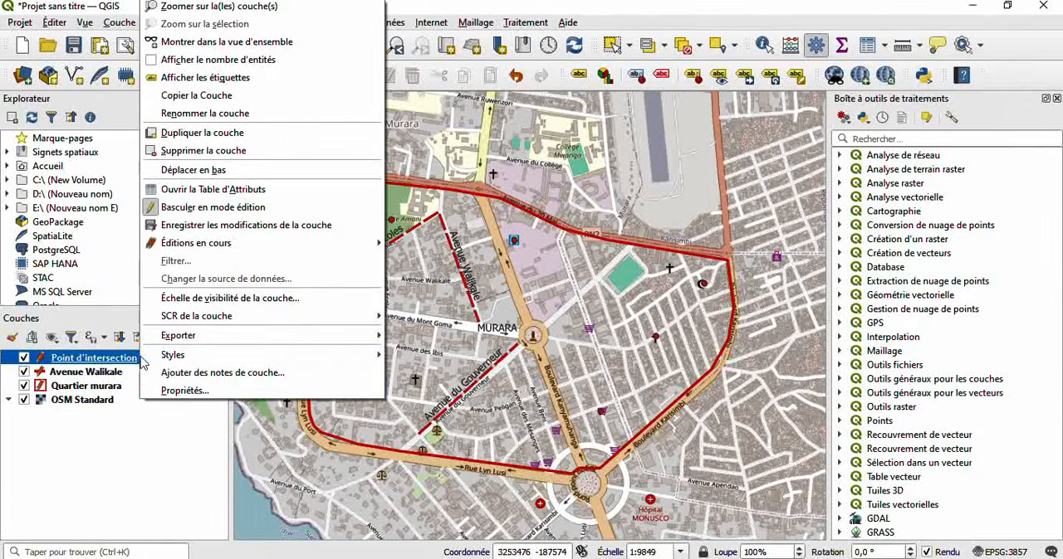
click(190, 390)
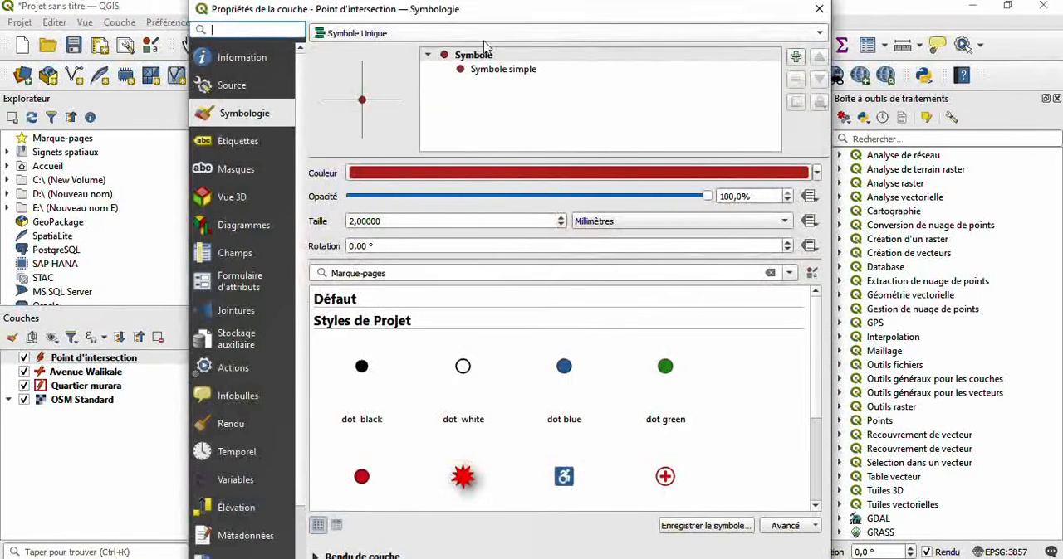
click(240, 141)
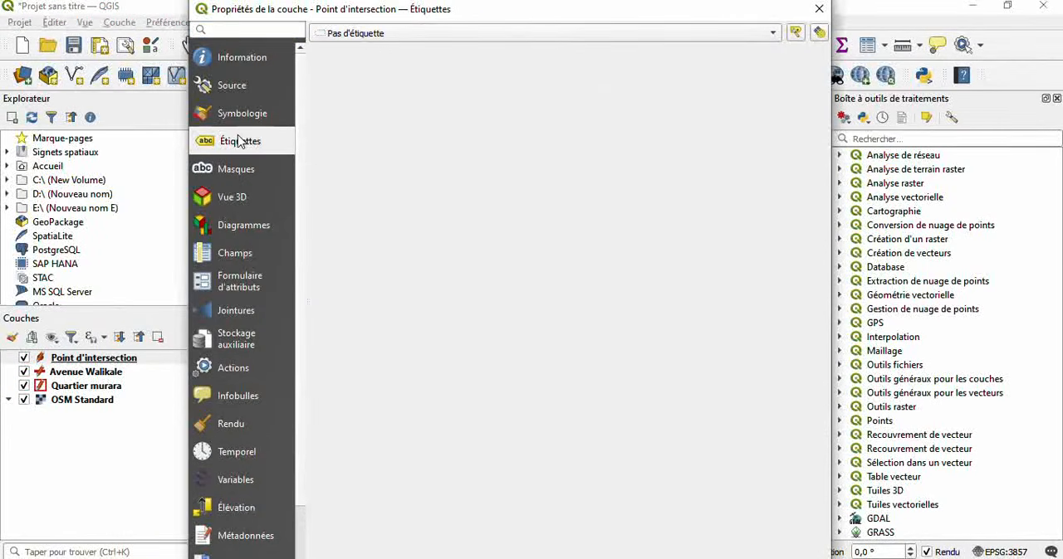
click(407, 34)
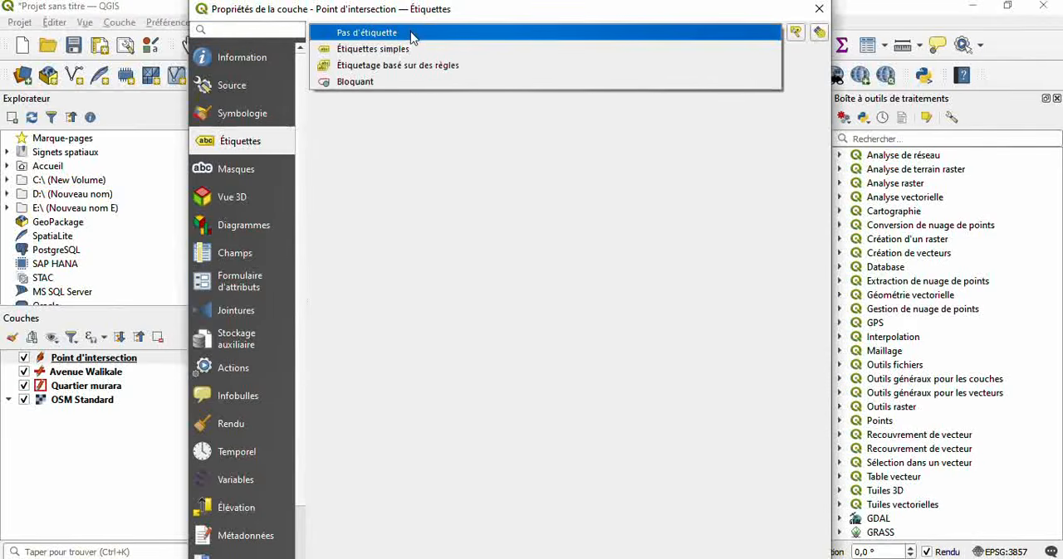
click(414, 51)
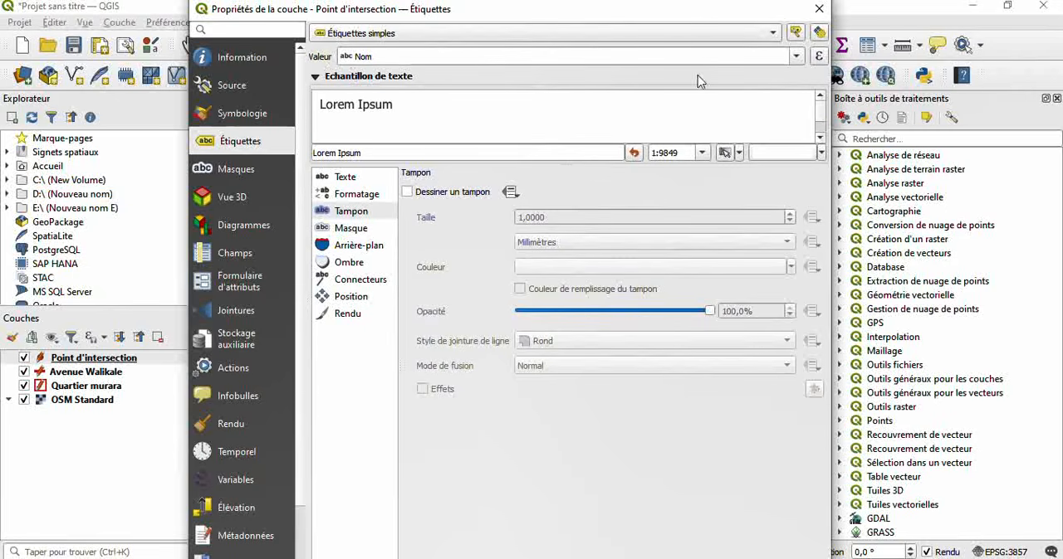
click(799, 55)
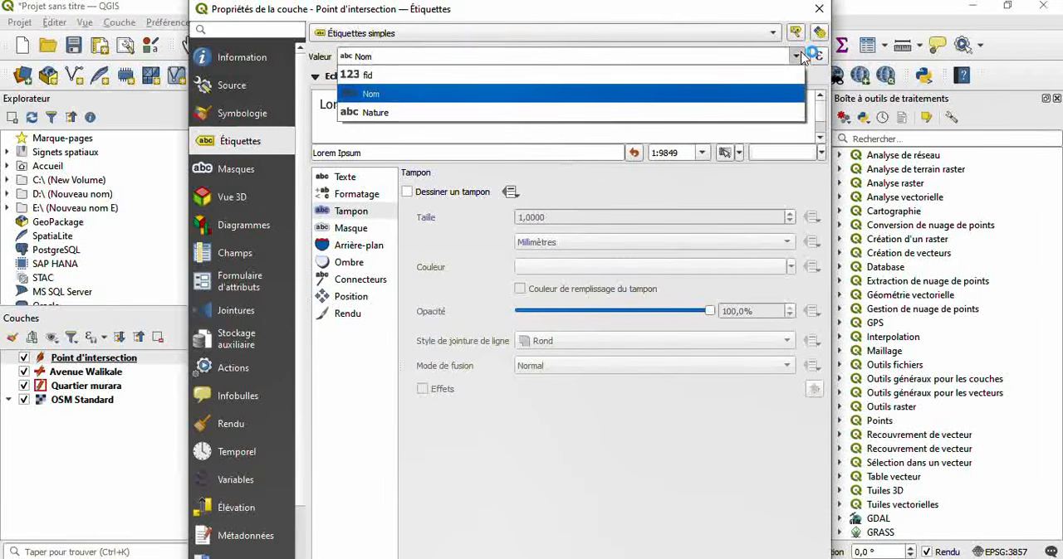
click(802, 53)
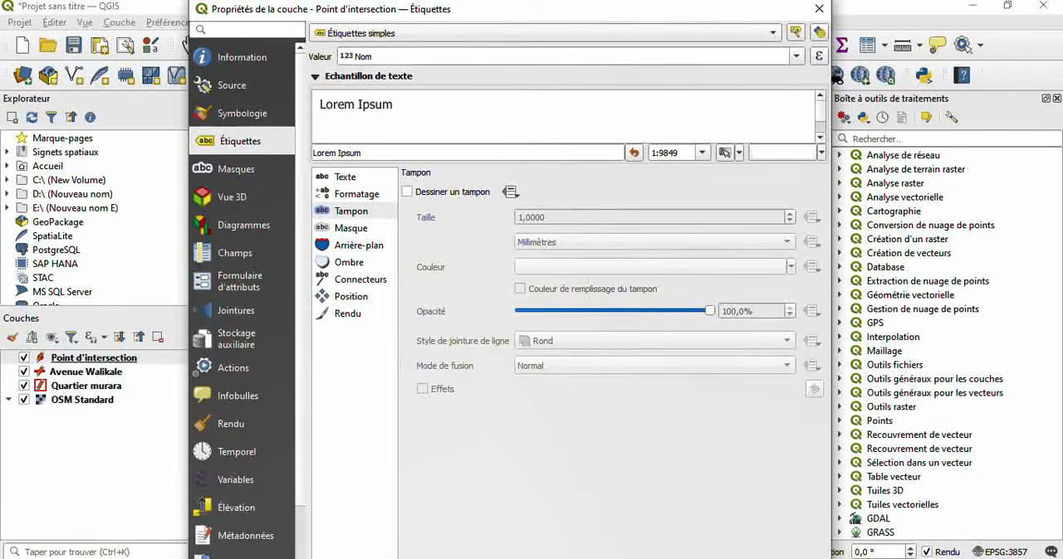
click(604, 558)
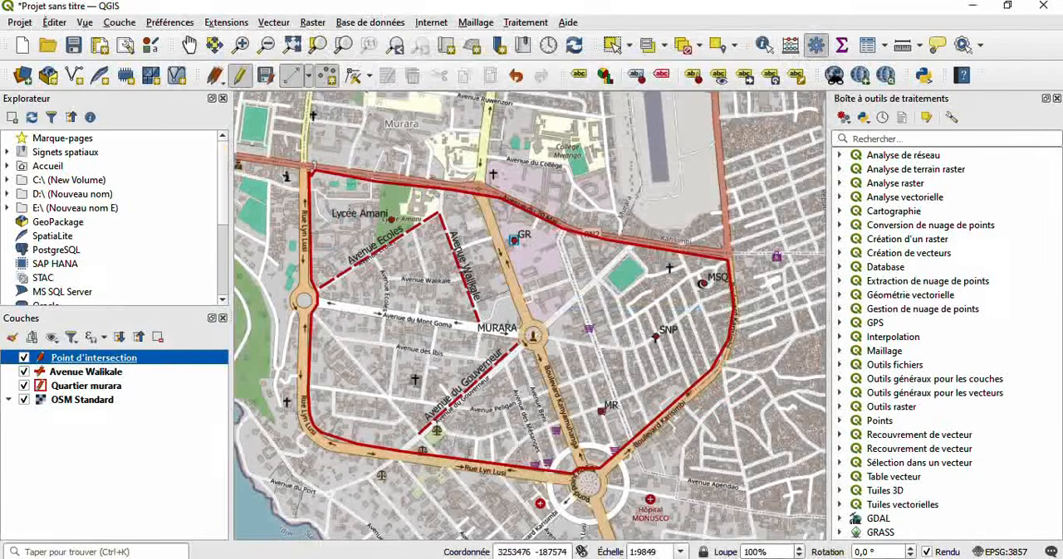
click(24, 400)
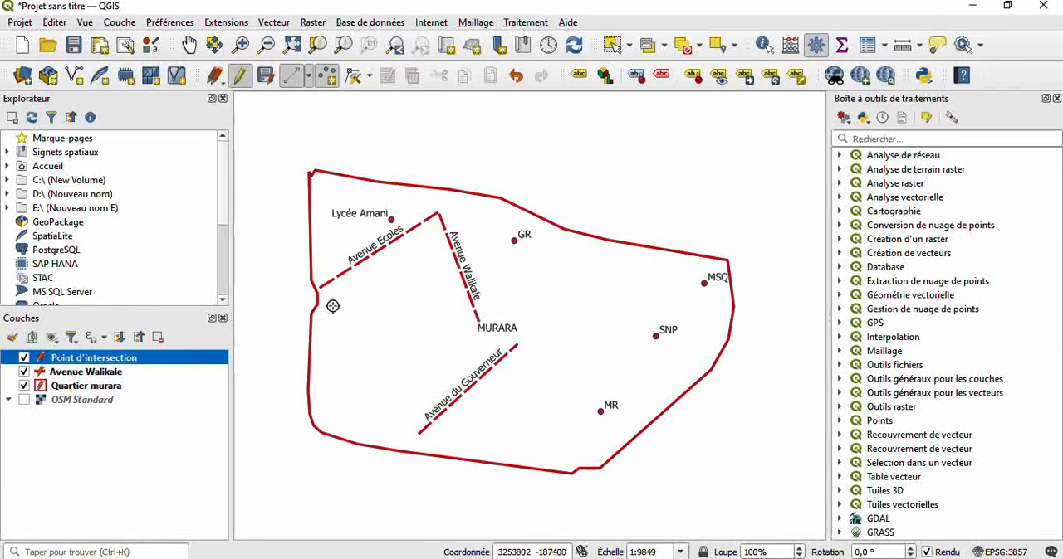
- Switch the Point d'intersection layer's labels to the Nature field
right_click(191, 366)
click(232, 391)
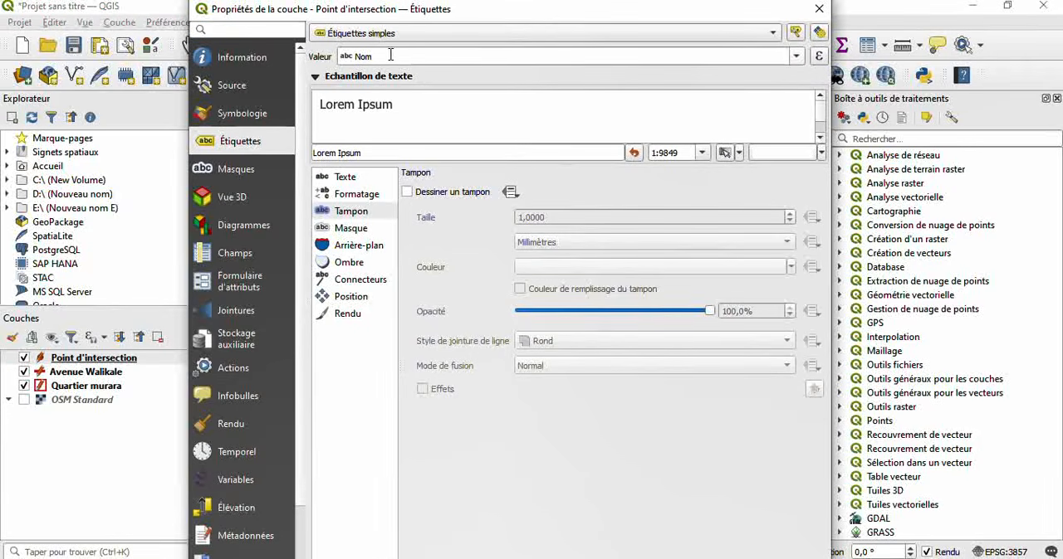
click(798, 58)
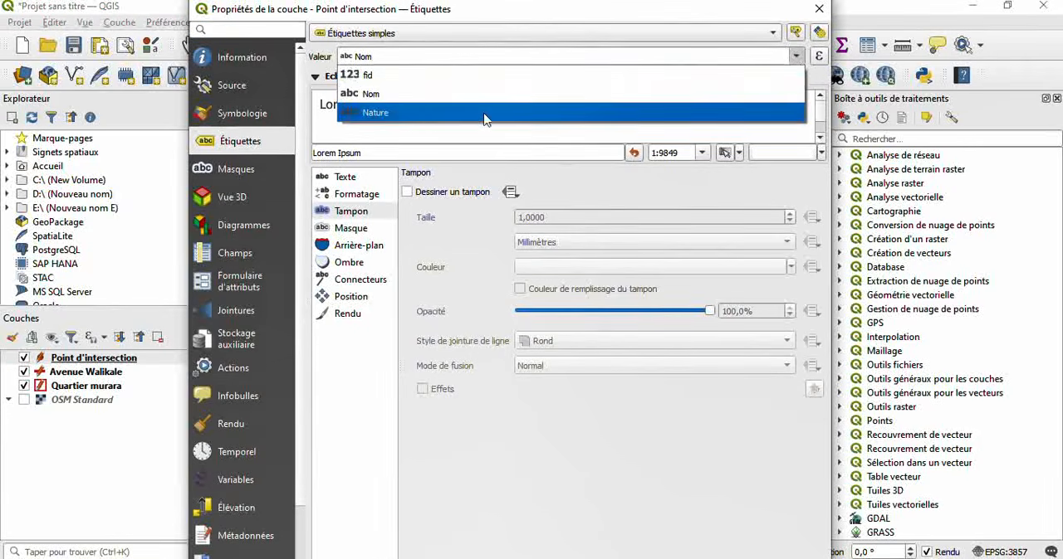
click(459, 117)
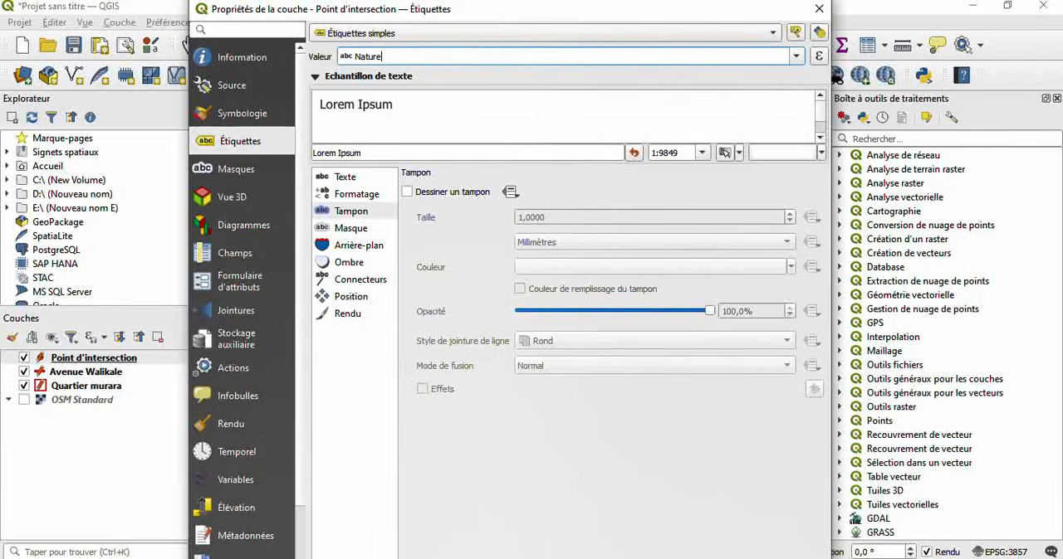
click(586, 558)
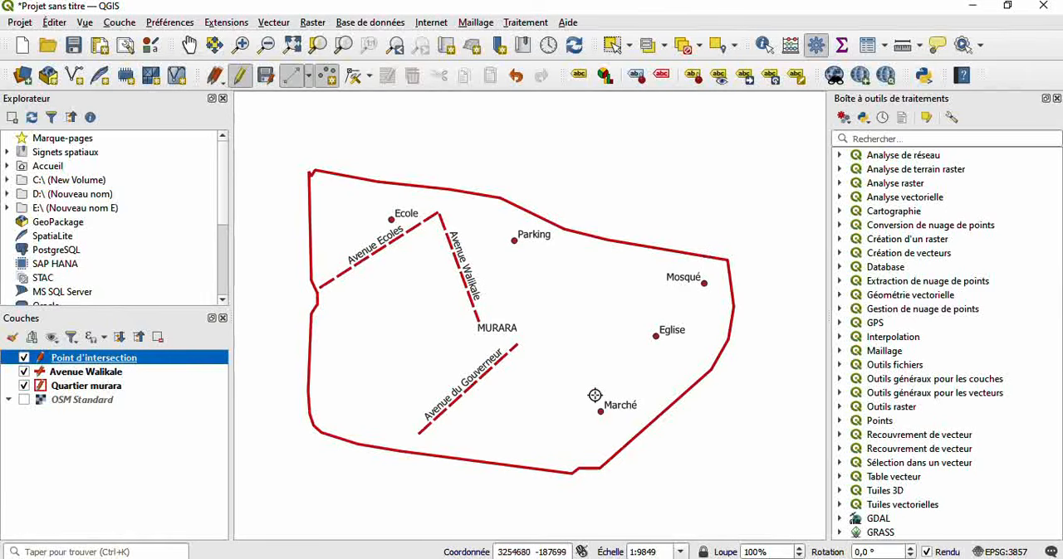
- Set the Point d'intersection layer's symbology to Catégorisé on the Nature field and classify its values
right_click(181, 358)
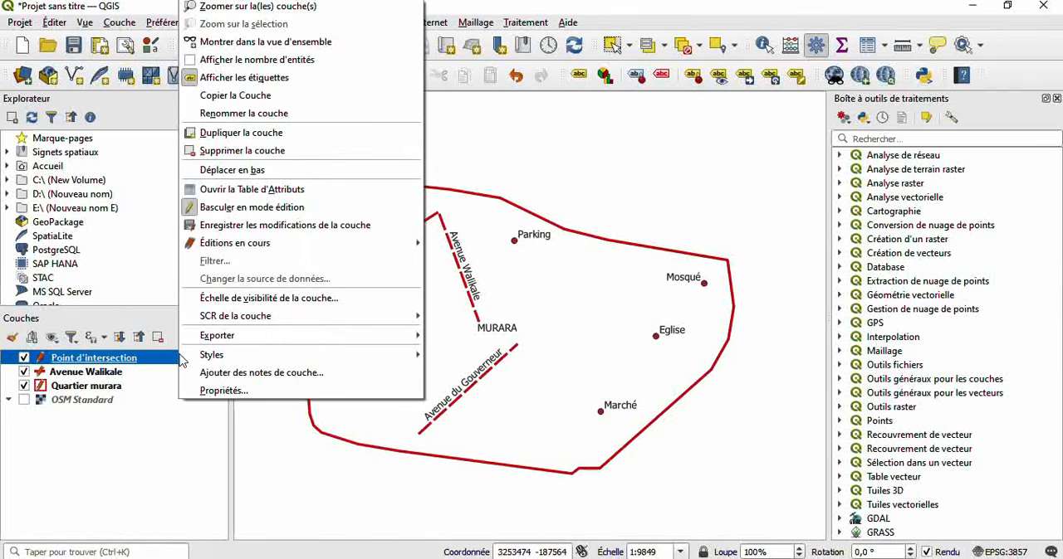
click(239, 386)
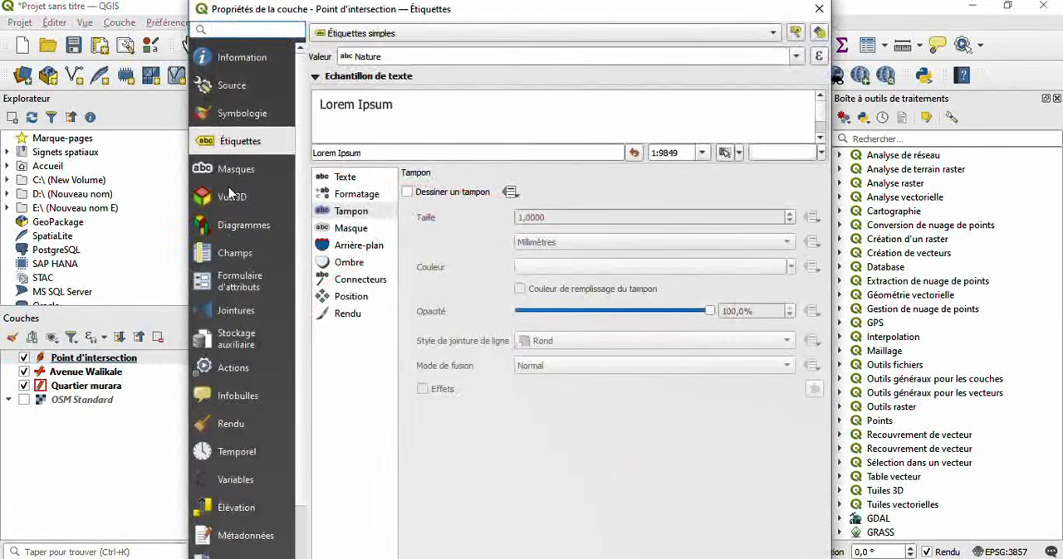
click(239, 115)
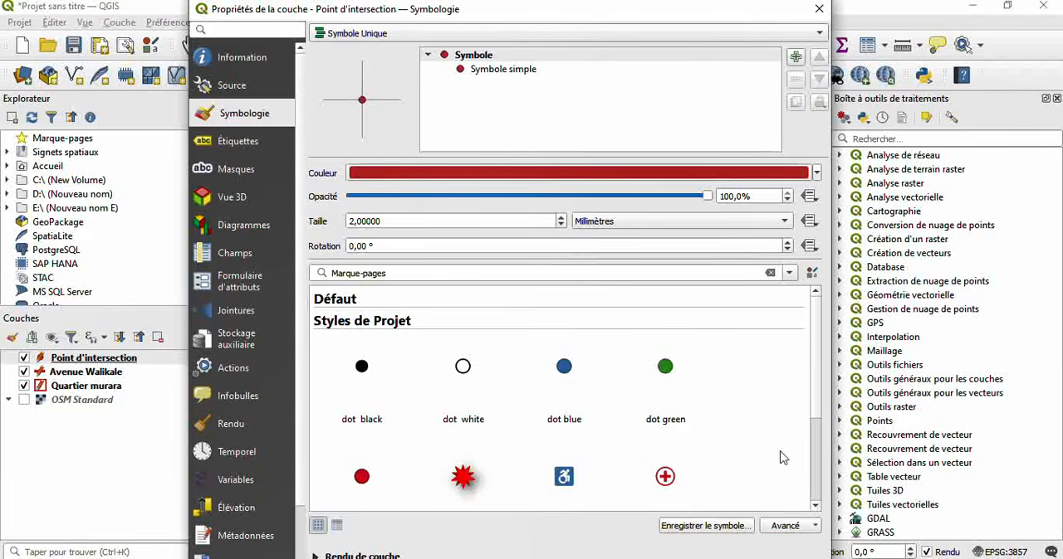
click(817, 509)
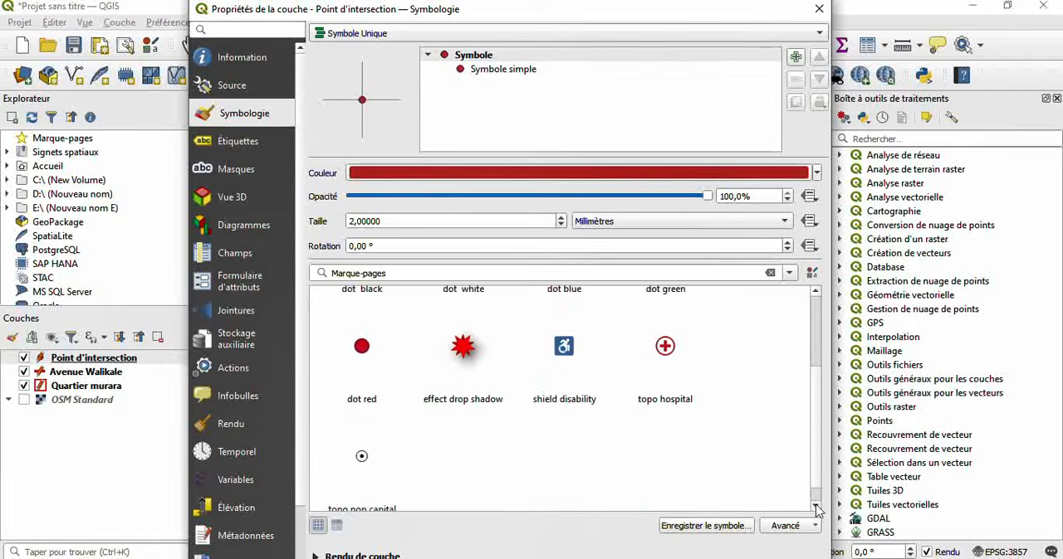
click(817, 293)
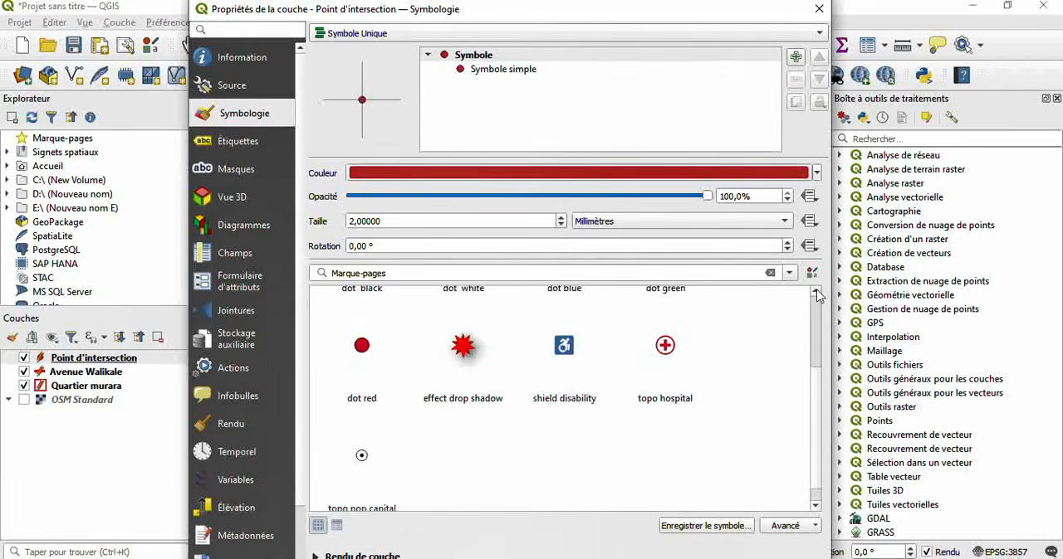
click(721, 35)
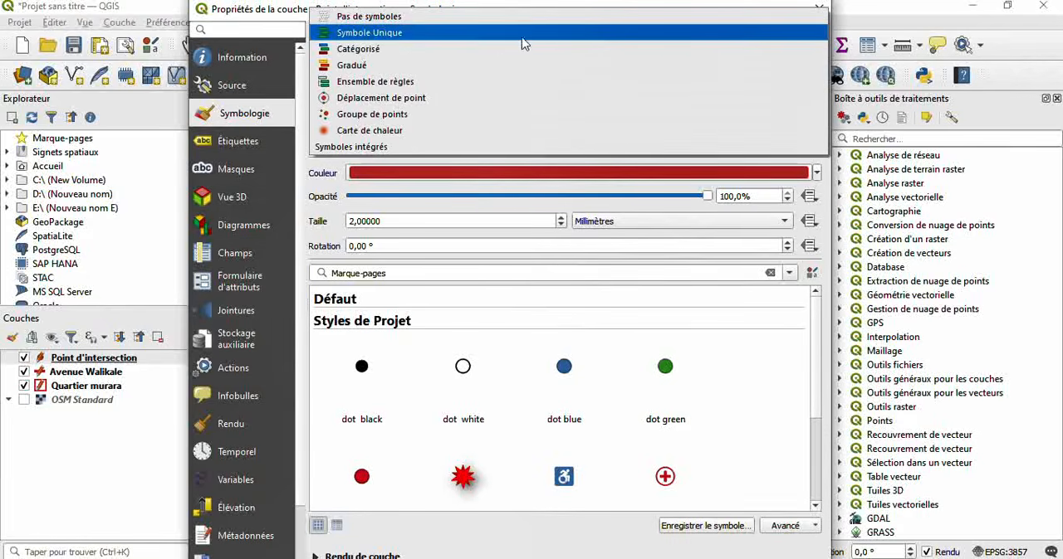
click(434, 50)
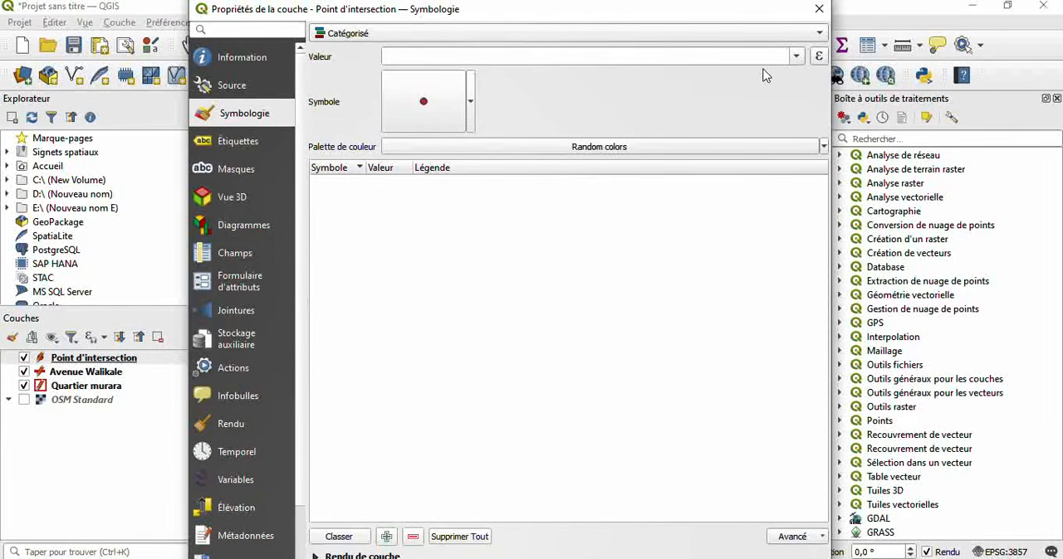
click(796, 58)
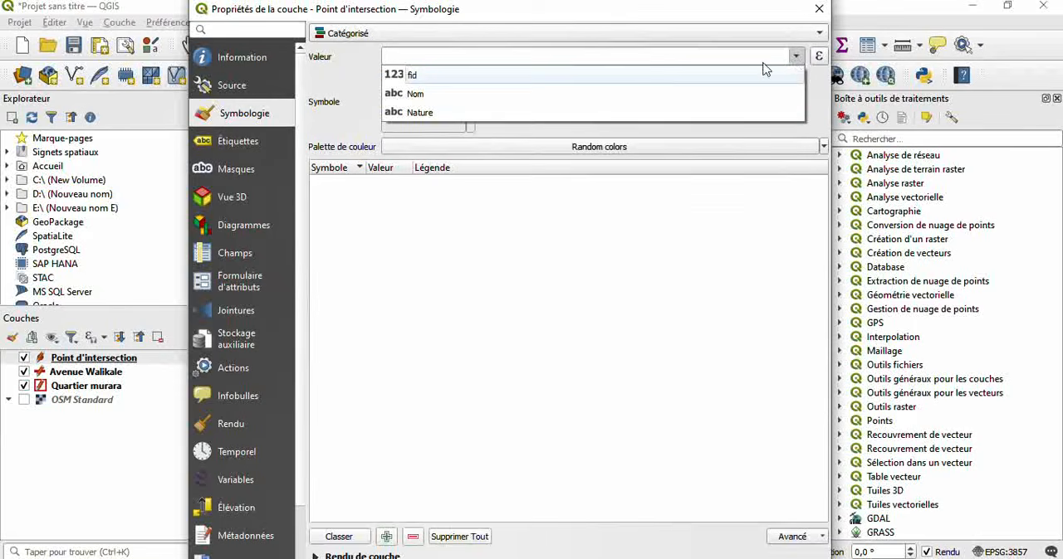
click(481, 113)
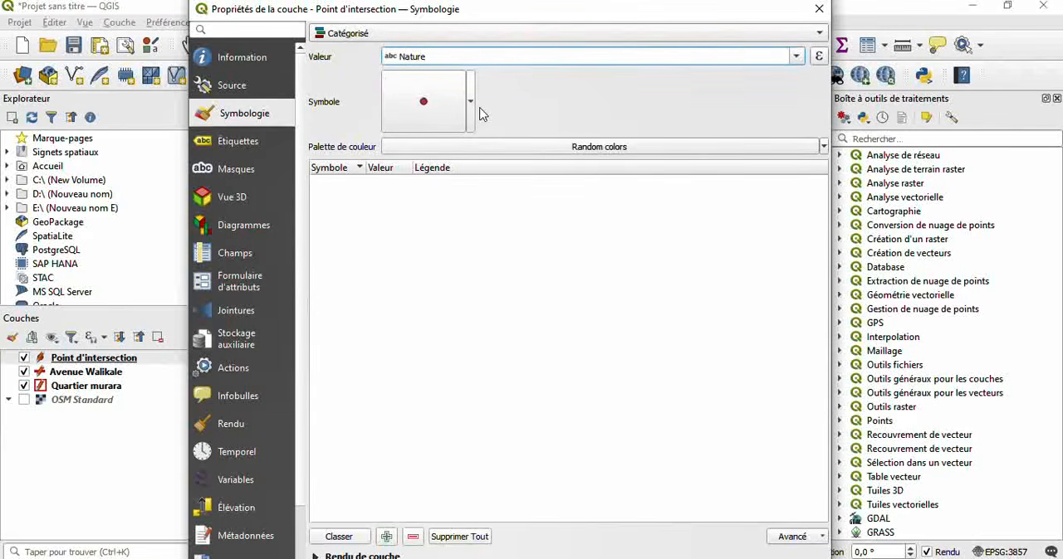
click(337, 541)
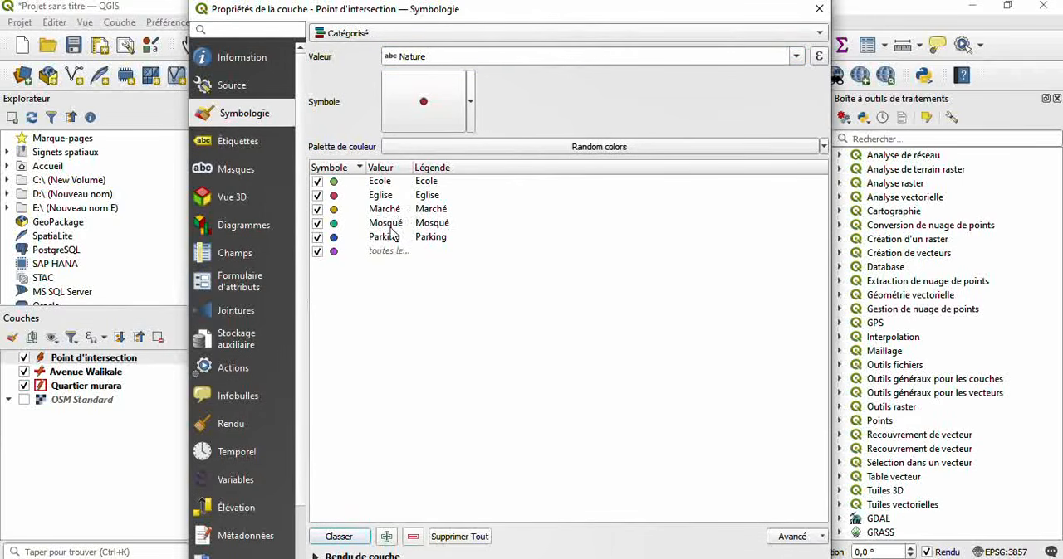
- Remove the catch-all category for all other values from the Point d'intersection symbology and apply the categorized style
click(347, 252)
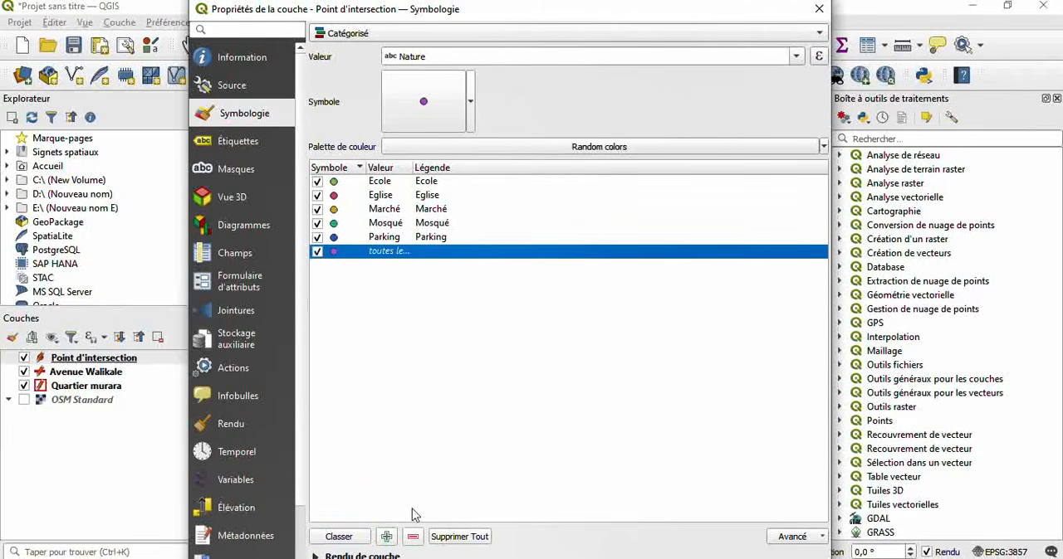
click(413, 537)
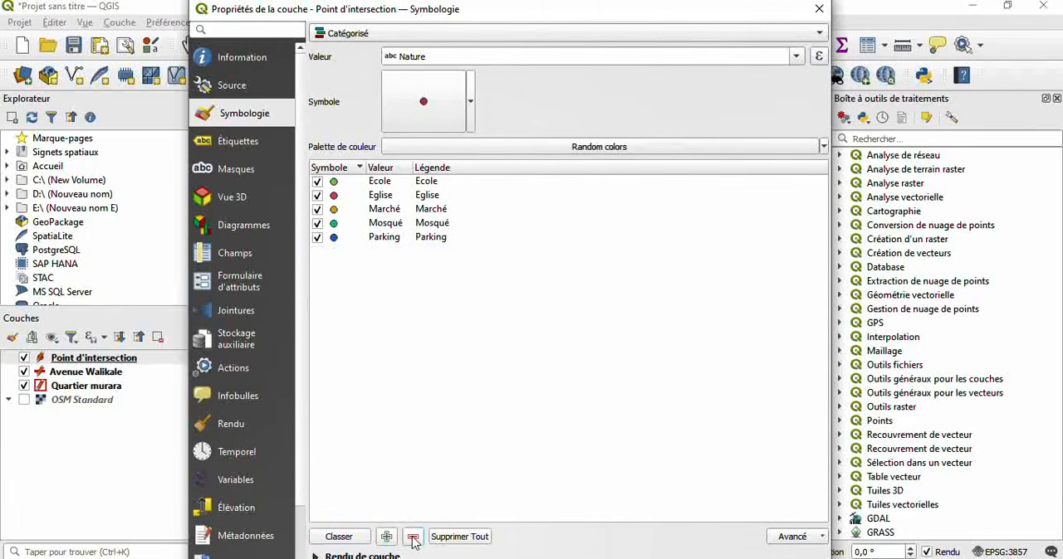
click(336, 183)
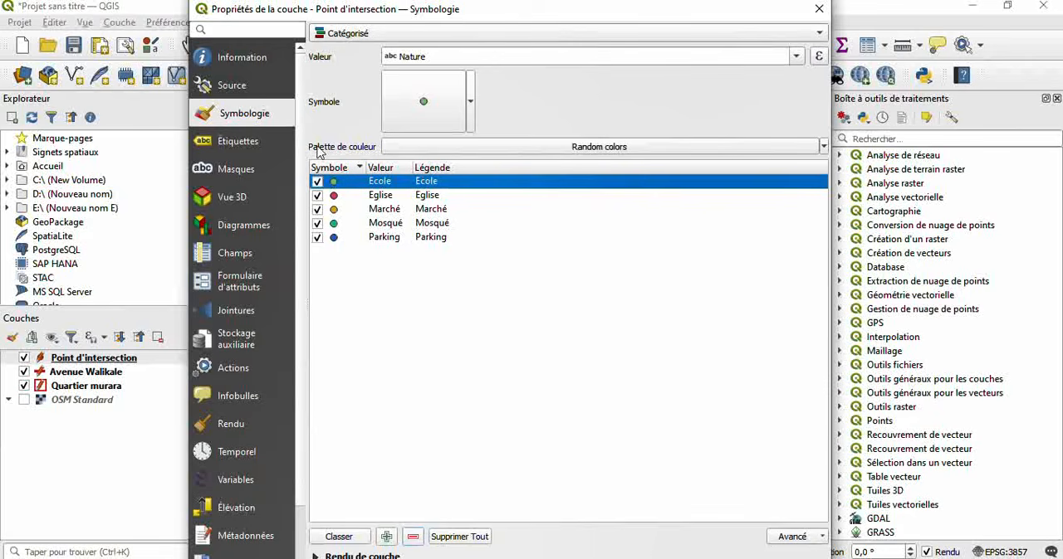
mouse_move(233, 11)
mouse_down()
mouse_move(442, 29)
mouse_move(558, 13)
mouse_move(676, 33)
mouse_move(703, 53)
mouse_move(768, 28)
mouse_move(752, 41)
mouse_move(678, 1)
mouse_move(433, 17)
mouse_move(188, 6)
mouse_move(235, 8)
mouse_move(223, 13)
mouse_up()
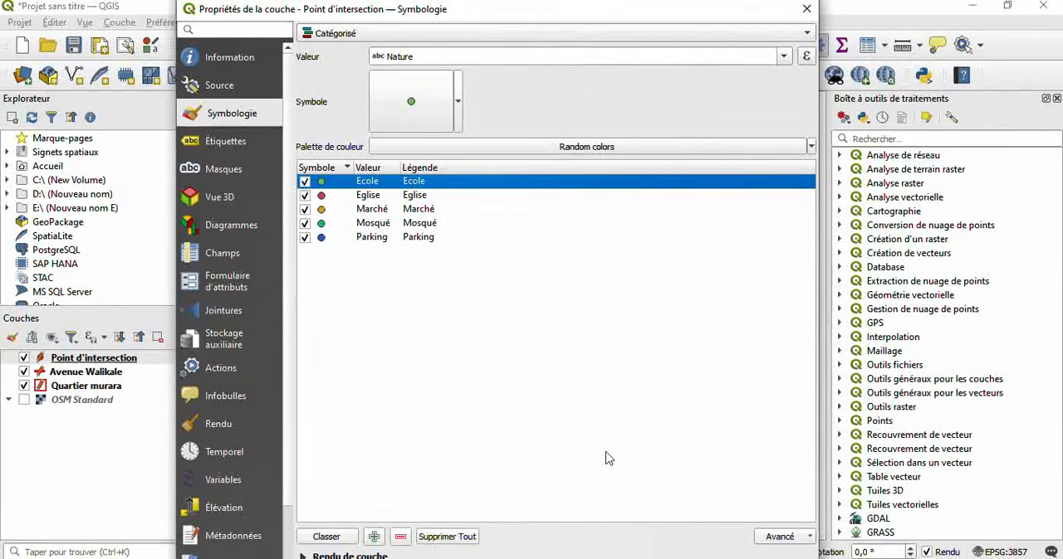
click(716, 558)
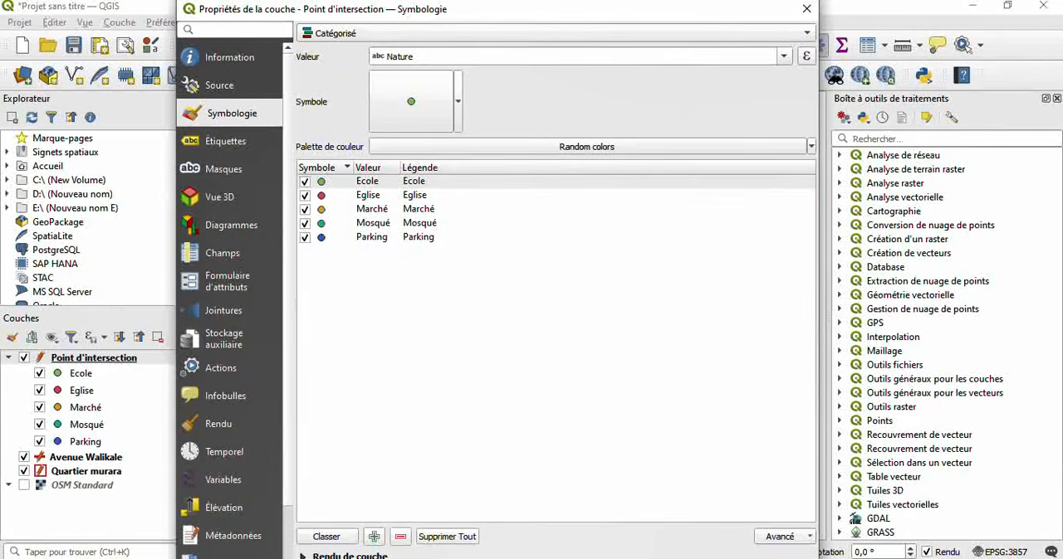
click(573, 558)
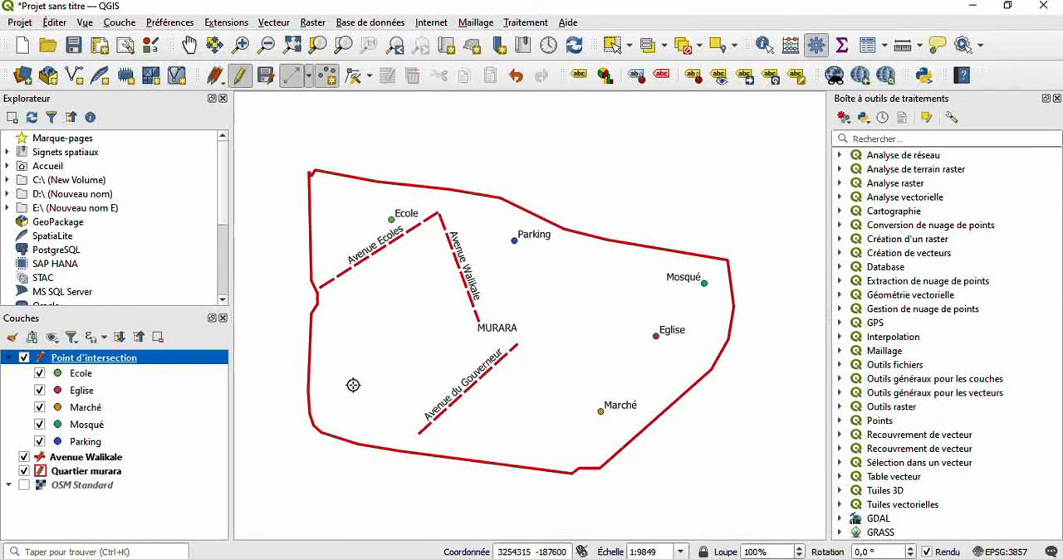
- In the Avenue Walikale layer's attribute table, shorten the first feature's Nom to Walikale
click(97, 458)
right_click(98, 459)
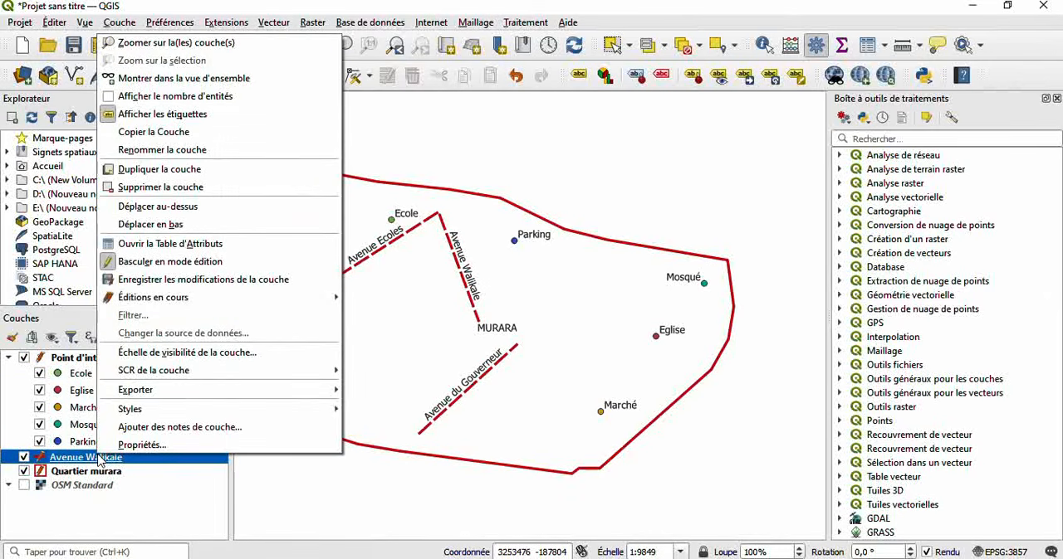
click(155, 244)
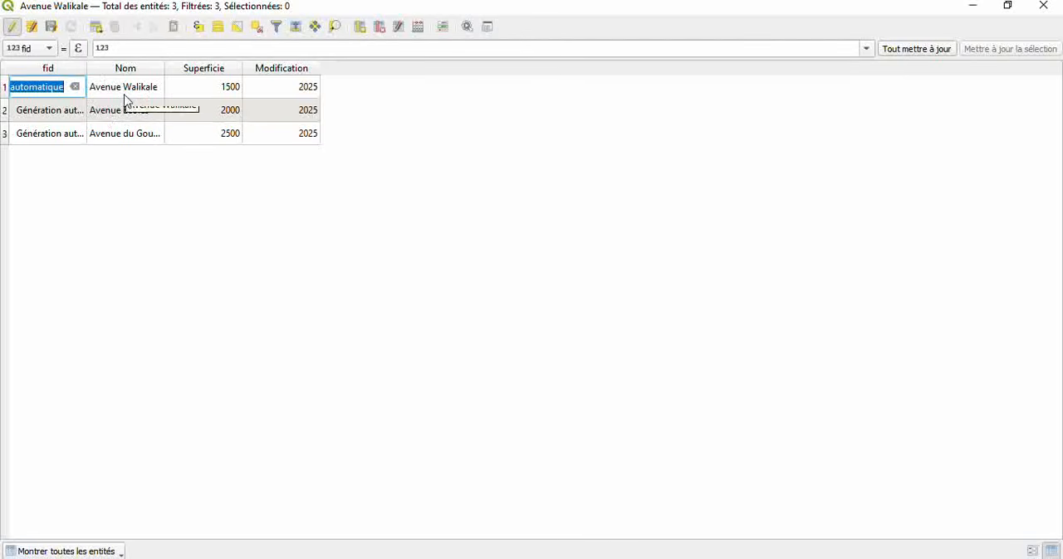
click(15, 30)
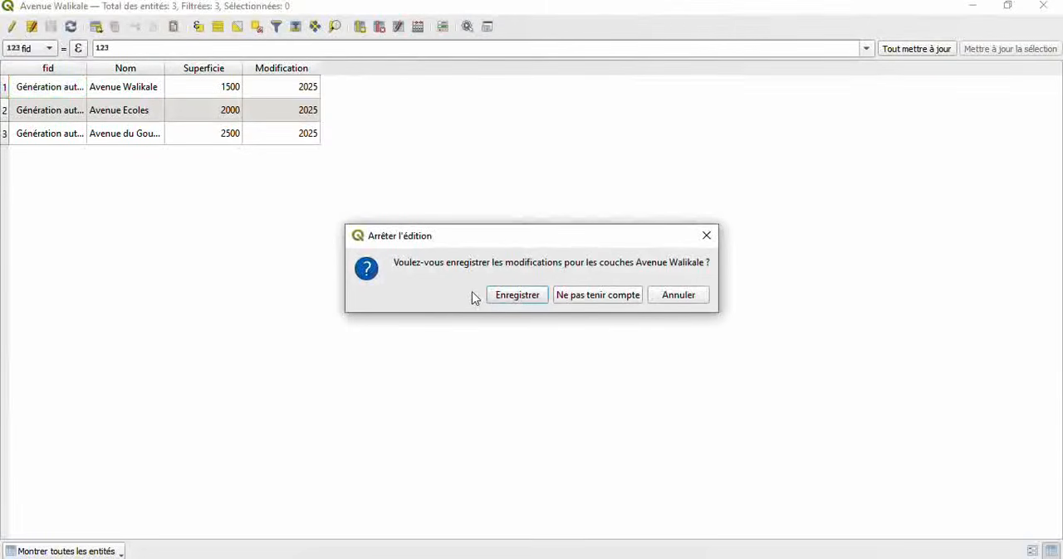
click(687, 300)
double_click(144, 89)
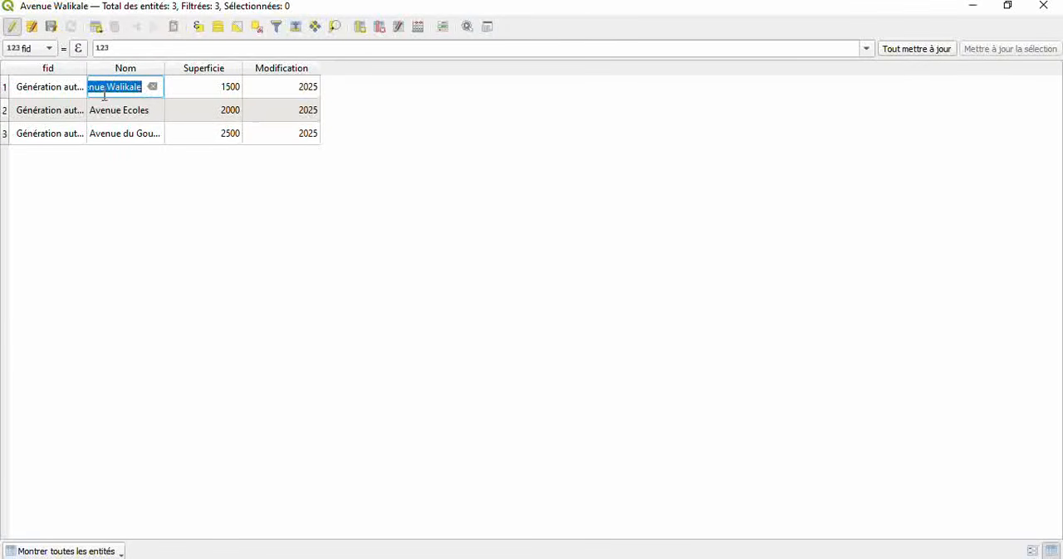
click(105, 89)
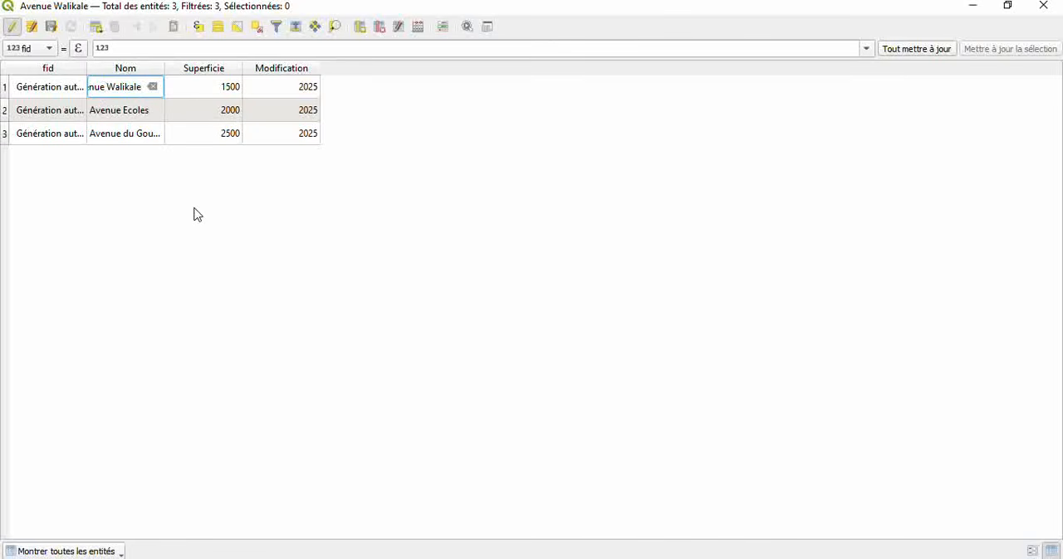
key(BackSpace)
key(BackSpace)
key(BackSpace)
key(BackSpace)
key(BackSpace)
key(BackSpace)
key(BackSpace)
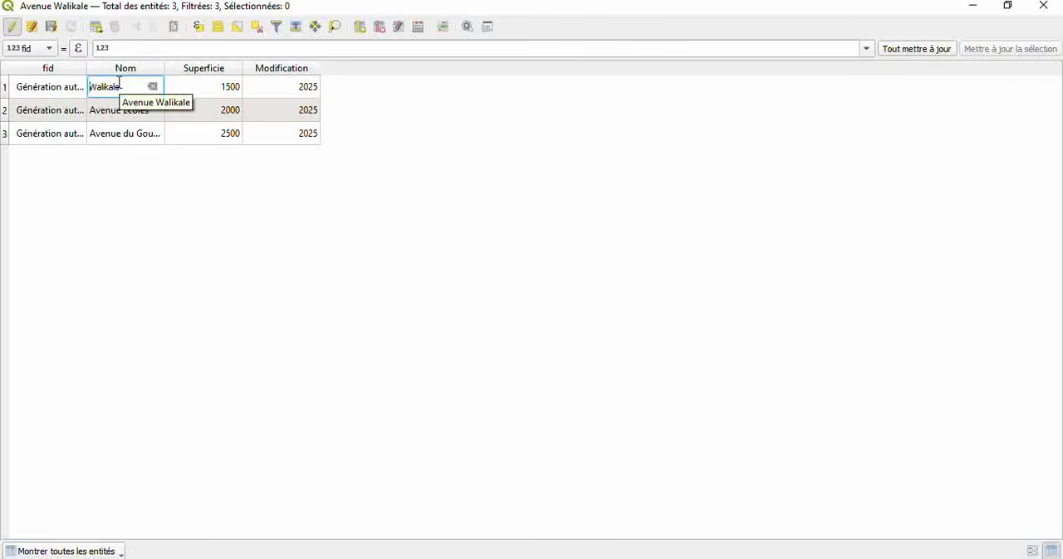
- End editing of the Avenue Walikale layer, saving its modifications, and close the attribute table
click(12, 29)
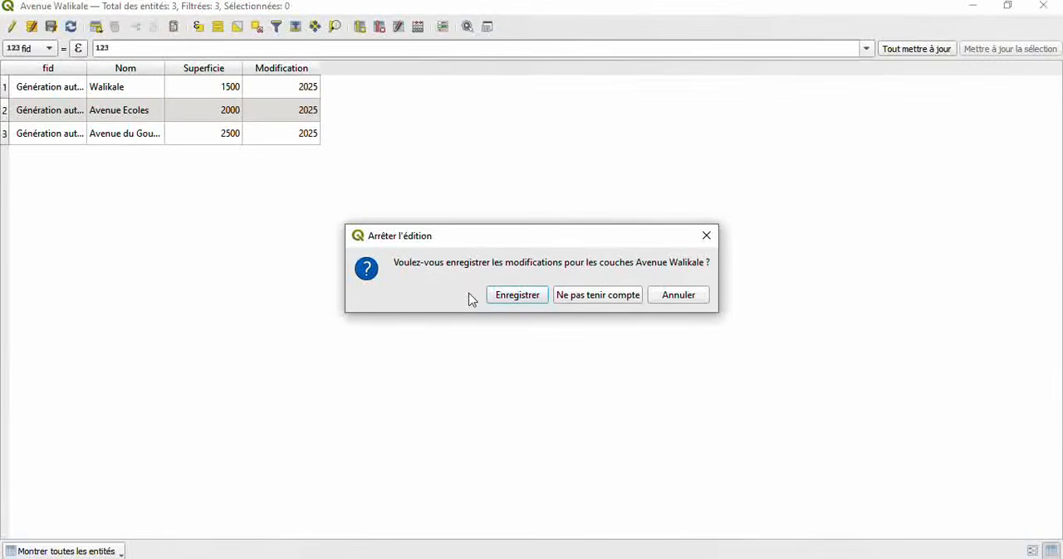
click(525, 301)
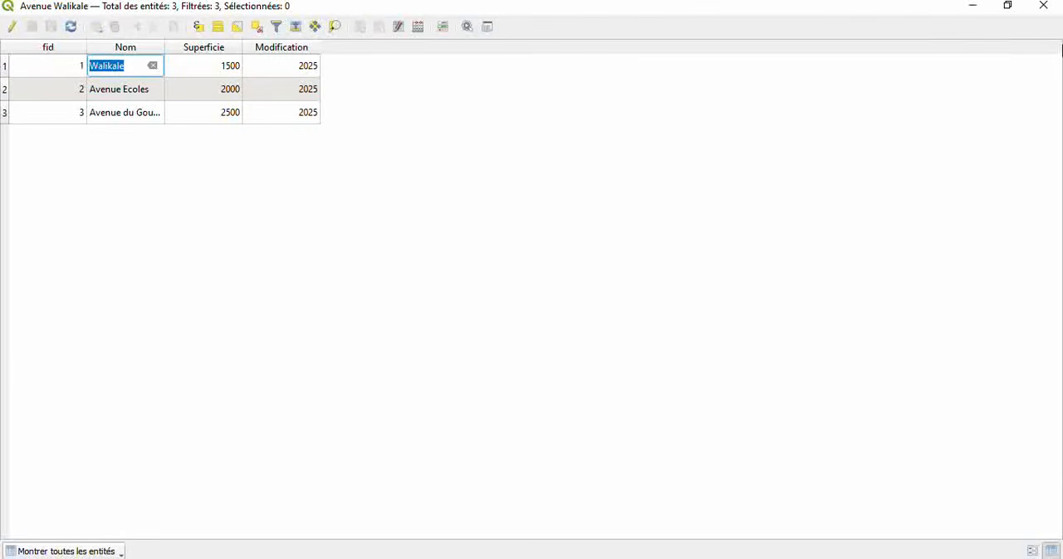
click(1050, 18)
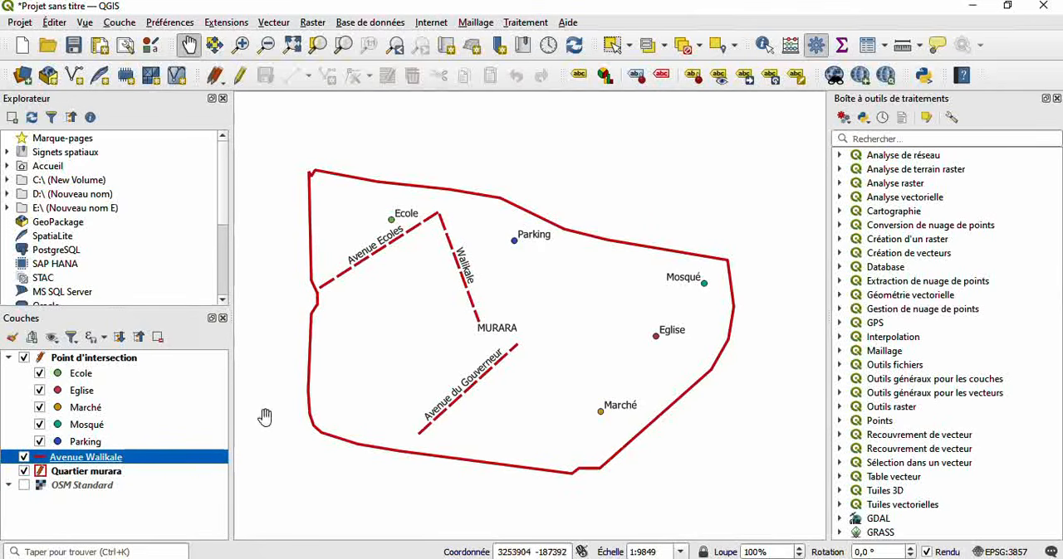
- Review the Avenue Walikale layer's symbology properties and its attribute table, closing each one
right_click(162, 469)
click(196, 449)
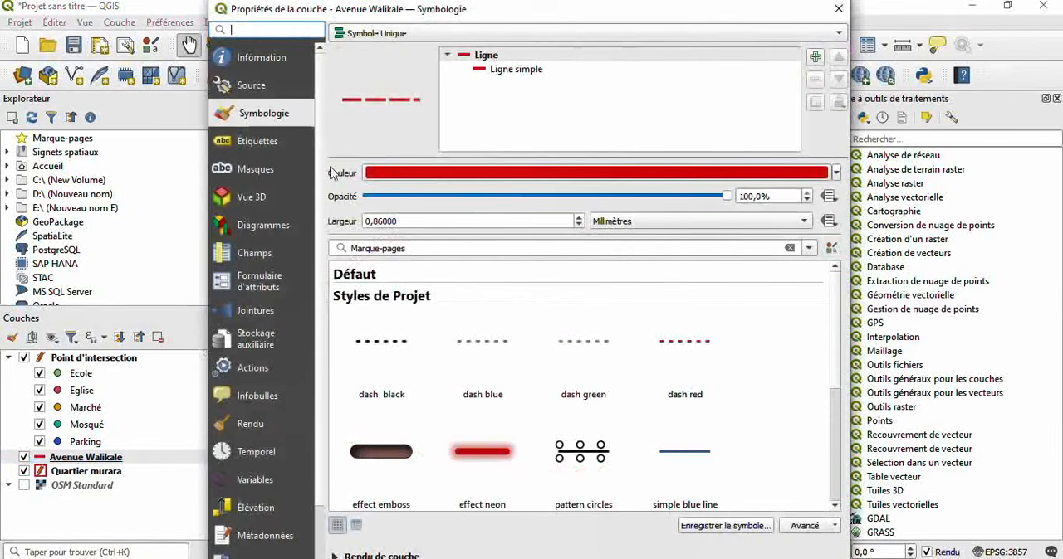
click(838, 8)
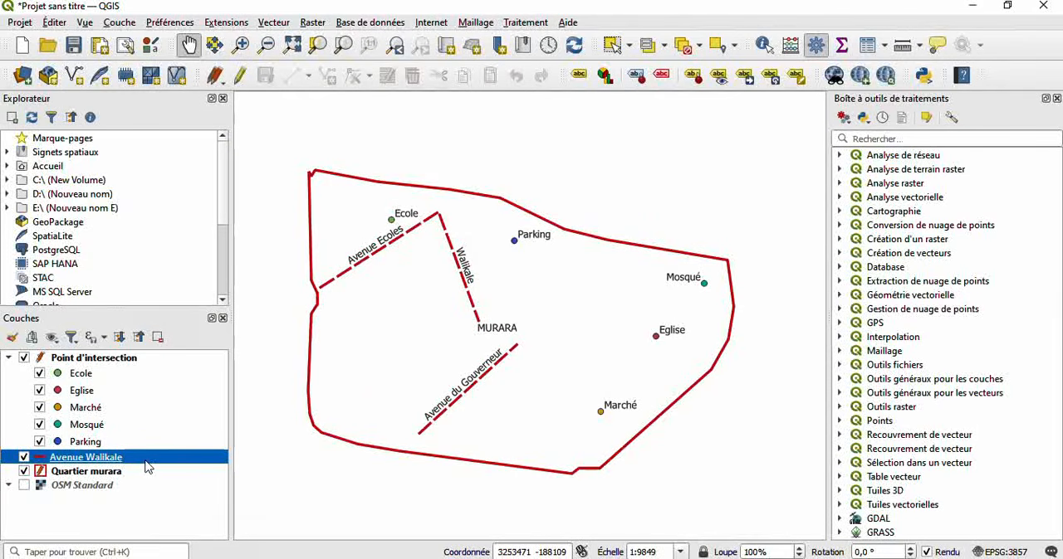
right_click(147, 462)
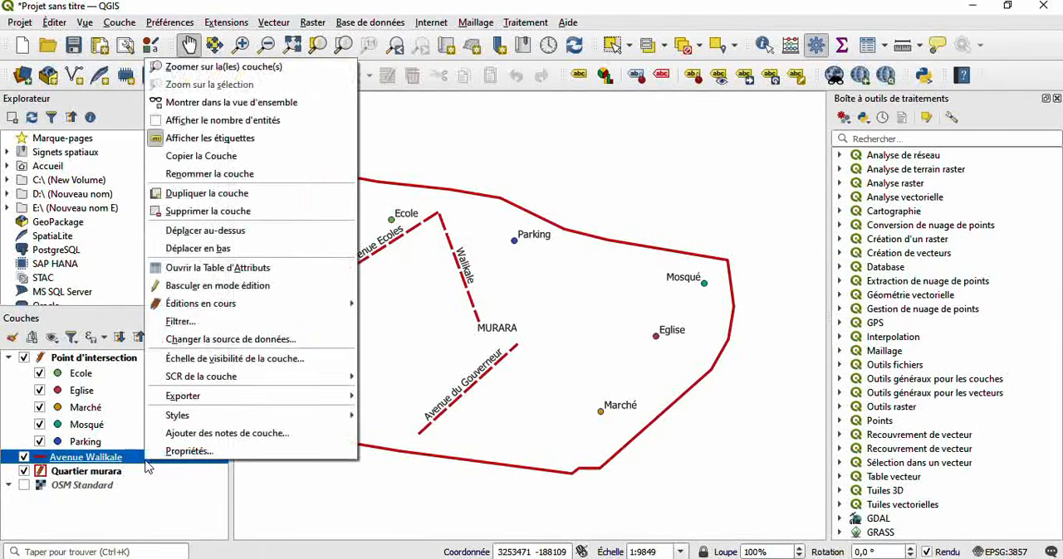
click(249, 269)
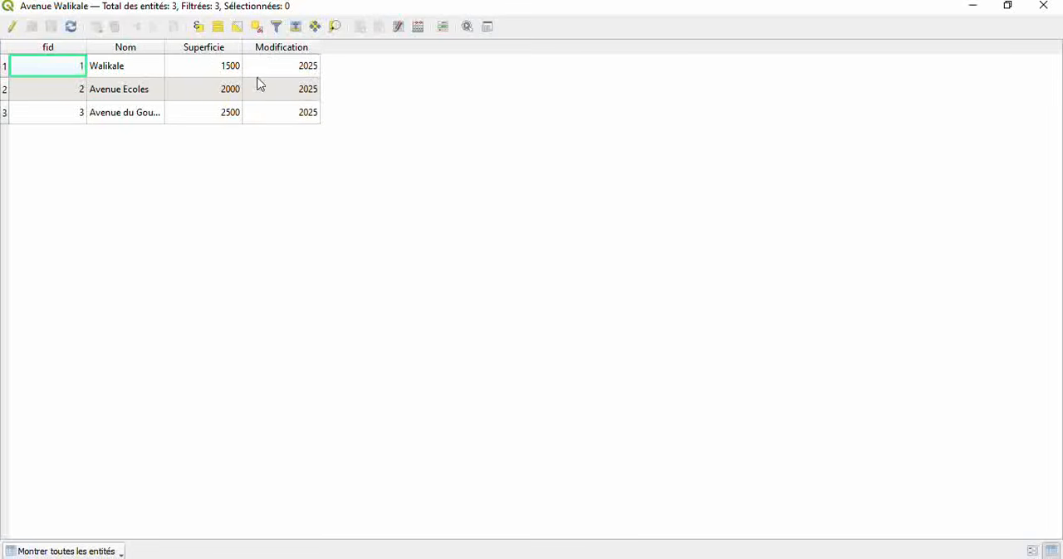
click(1041, 6)
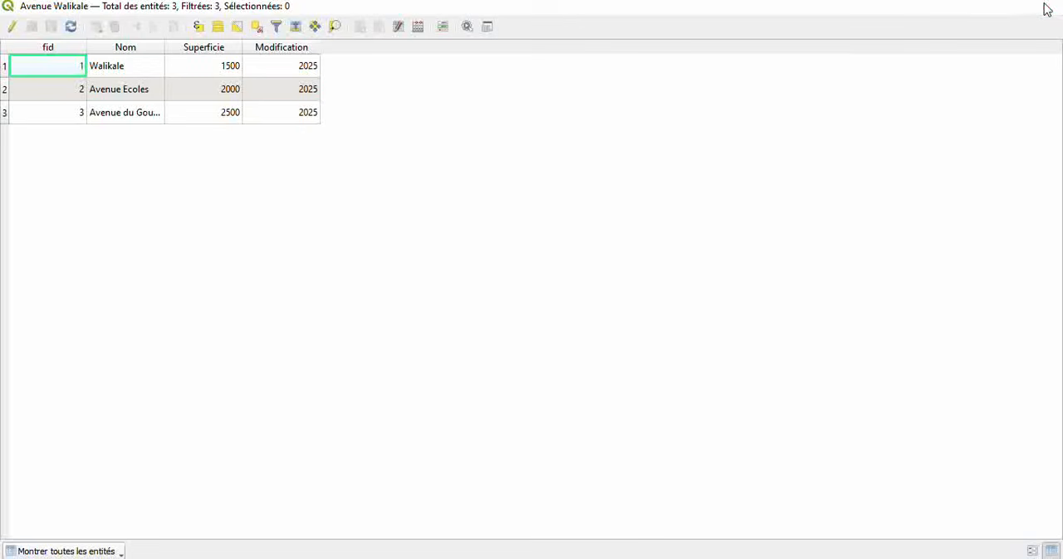